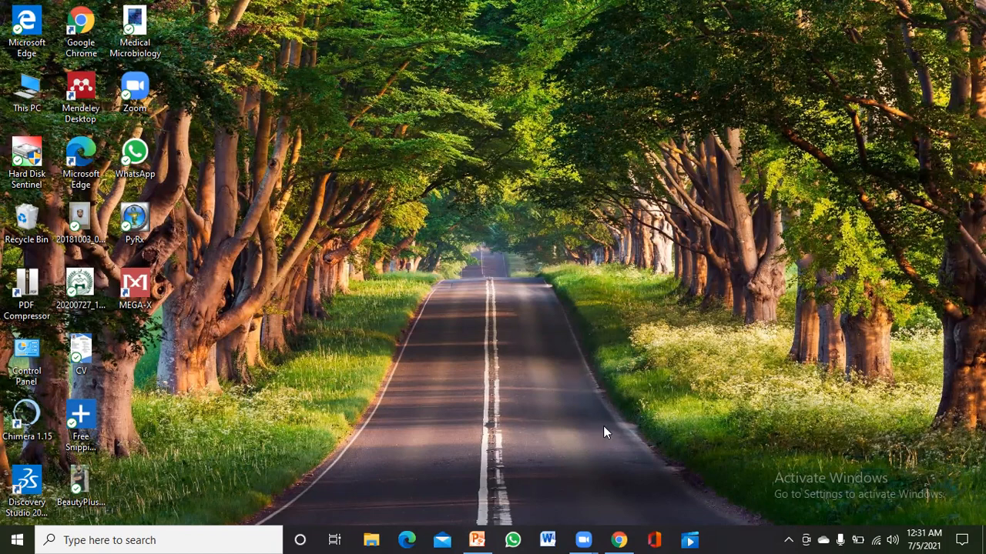
# - In Google Chrome, search Google for "protein data bank" and open the RCSB PDB homepage from the results
pyautogui.click(620, 540)
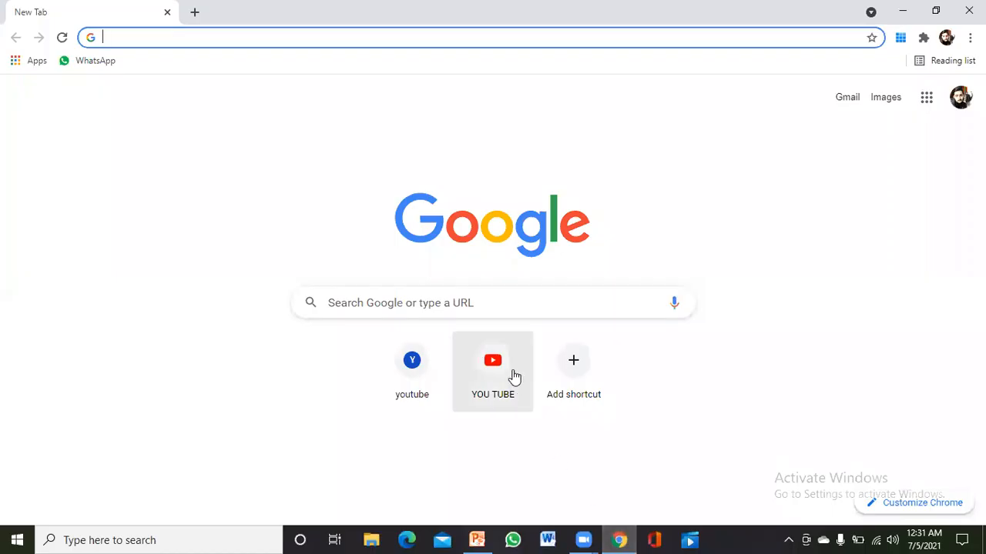
pyautogui.click(527, 303)
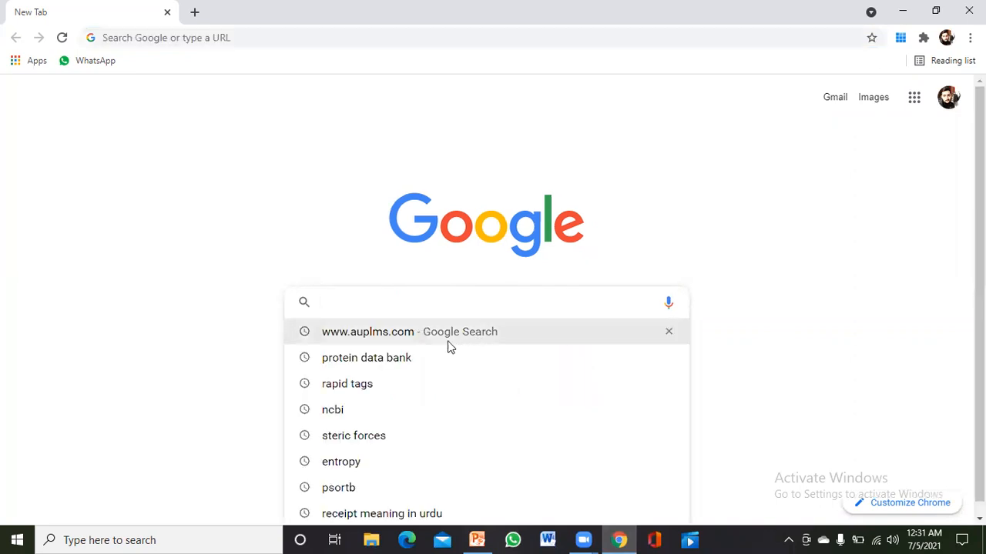
pyautogui.click(387, 366)
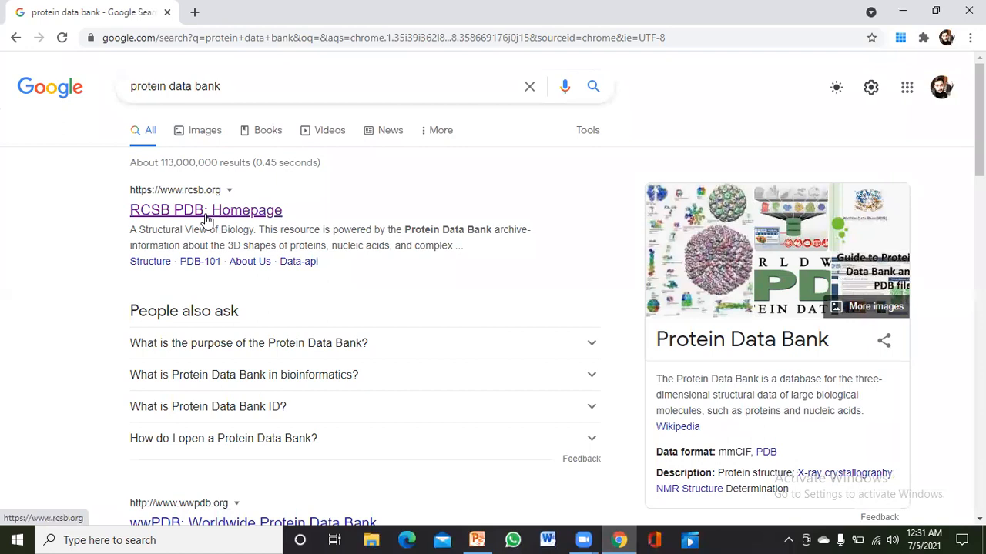
pyautogui.click(208, 219)
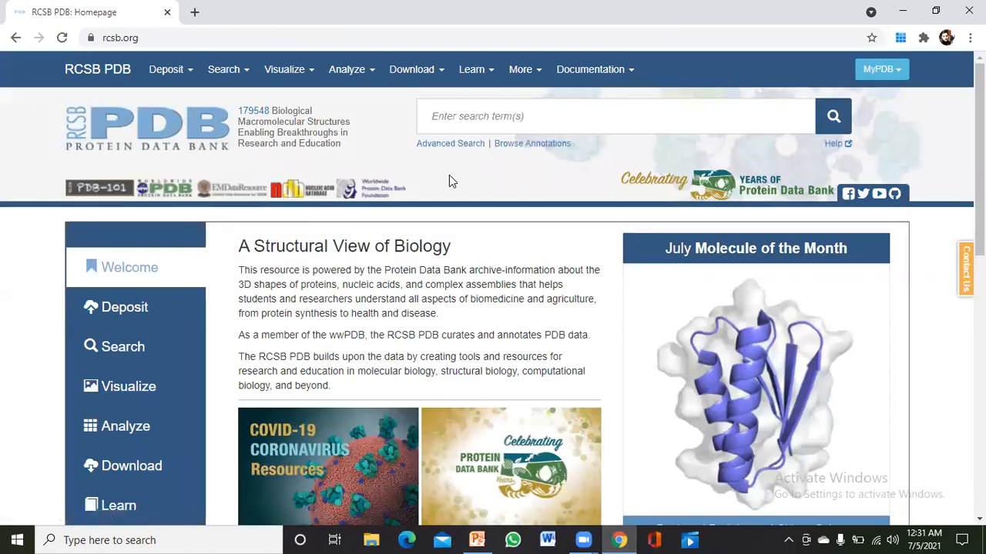
# - Search the Protein Data Bank for structures with the structure keyword "REVERSE TRANSCRIPTASE"
pyautogui.click(488, 114)
pyautogui.write('reverse')
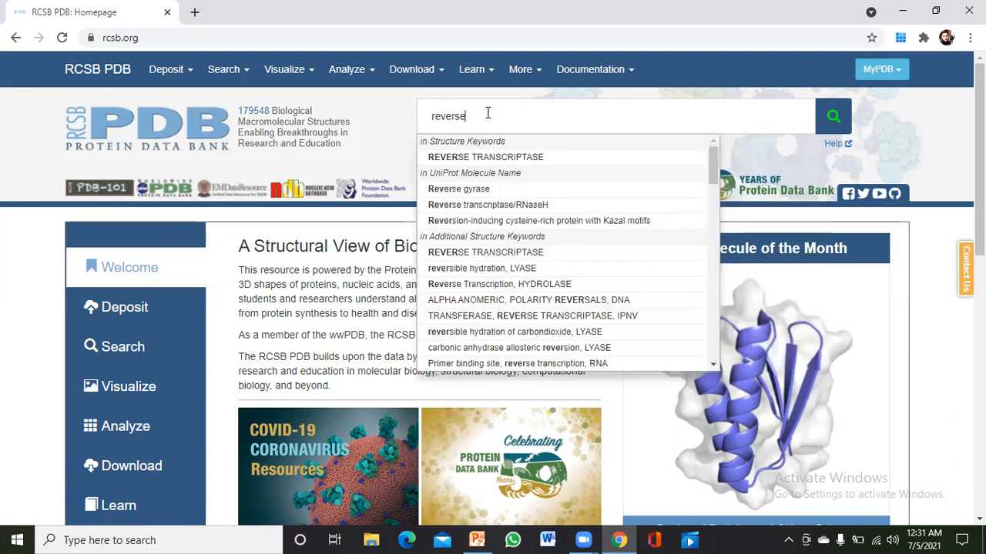
pyautogui.click(486, 157)
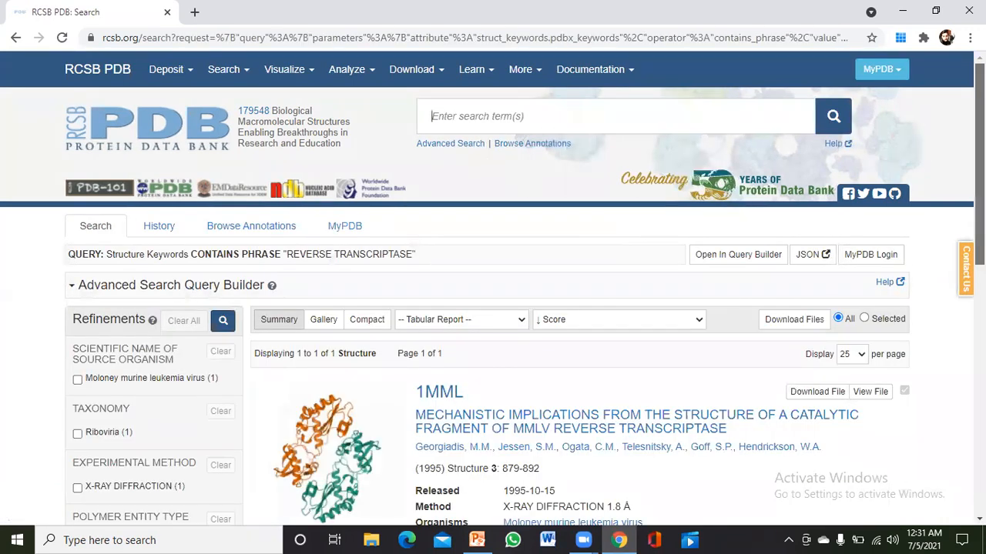
# - Open the structure summary page of the 1MML entry from the search results
pyautogui.scroll(-2, 620, 355)
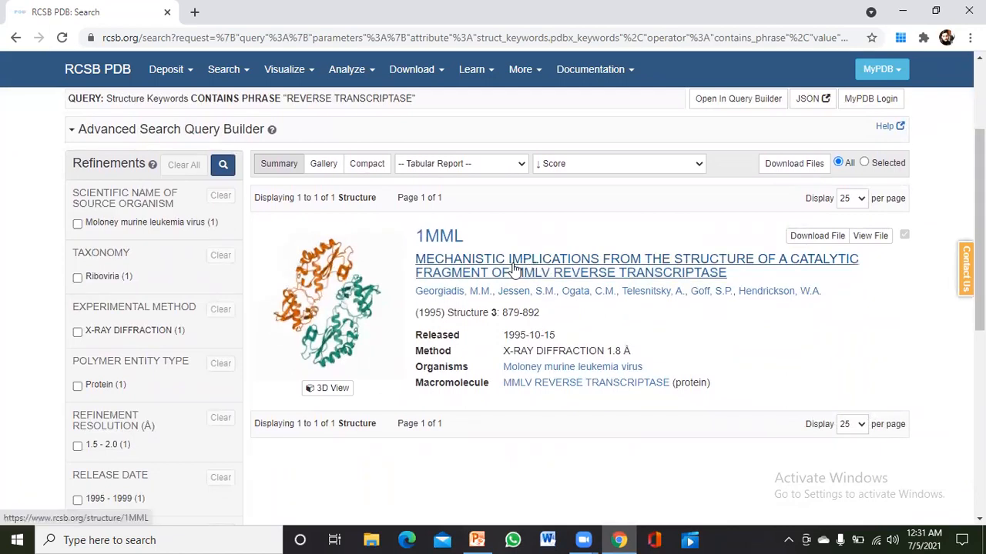
pyautogui.click(463, 262)
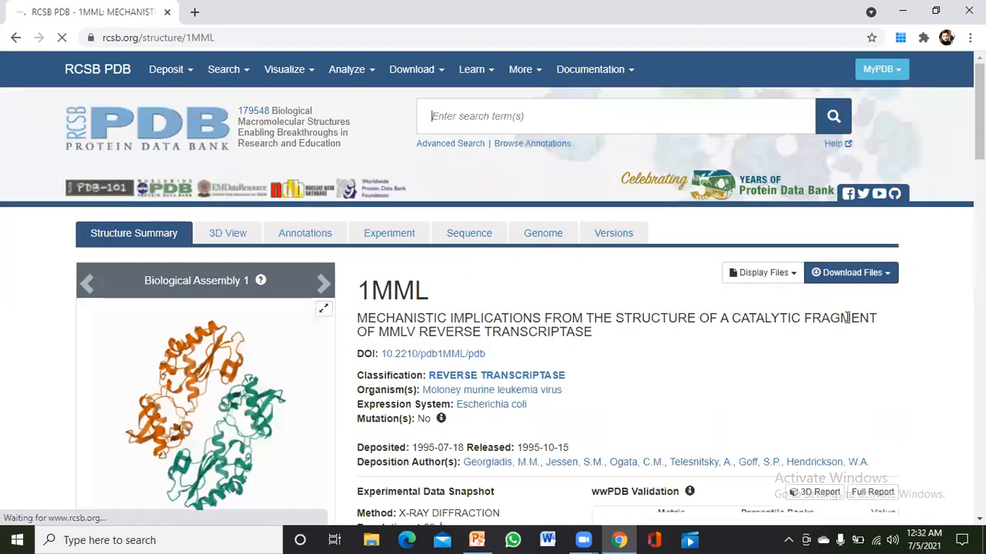
pyautogui.scroll(-2, 697, 321)
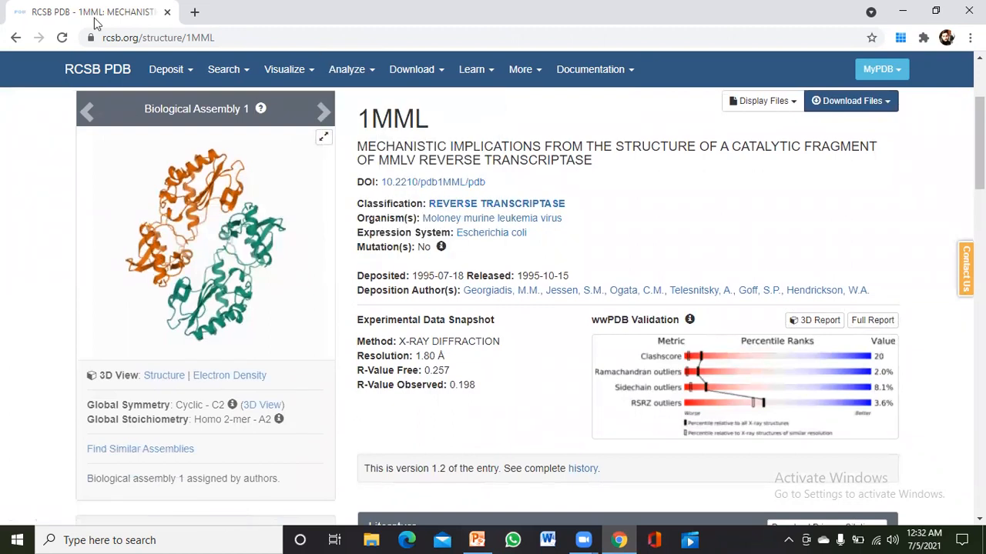
pyautogui.click(14, 37)
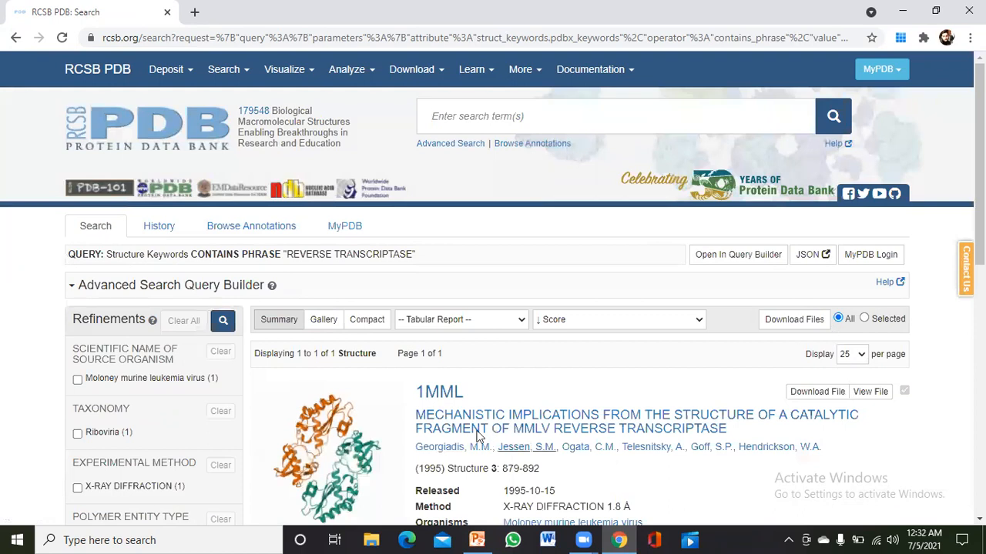
pyautogui.click(440, 393)
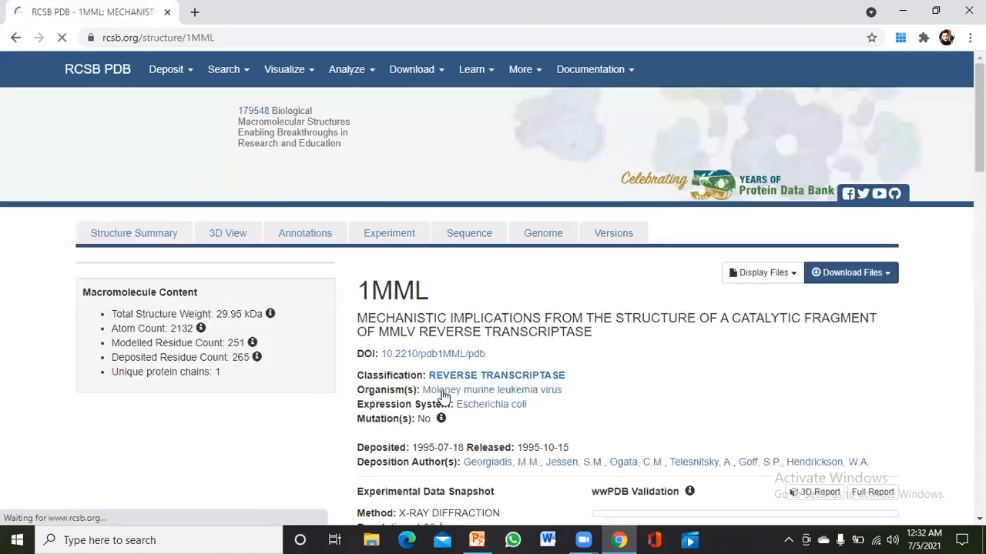
# - Download the 1MML structure file in PDB Format from its structure summary page
pyautogui.scroll(-5, 492, 309)
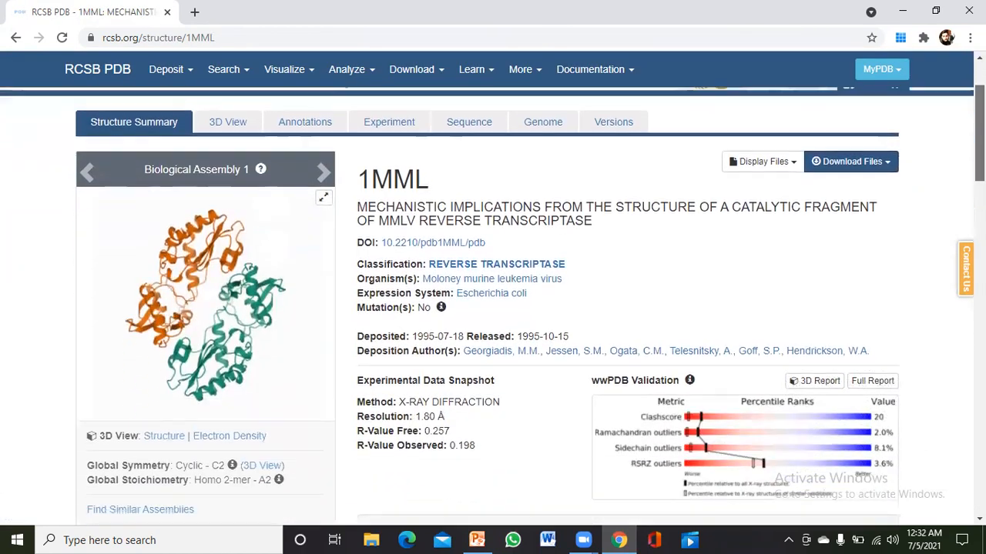
pyautogui.scroll(5, 493, 308)
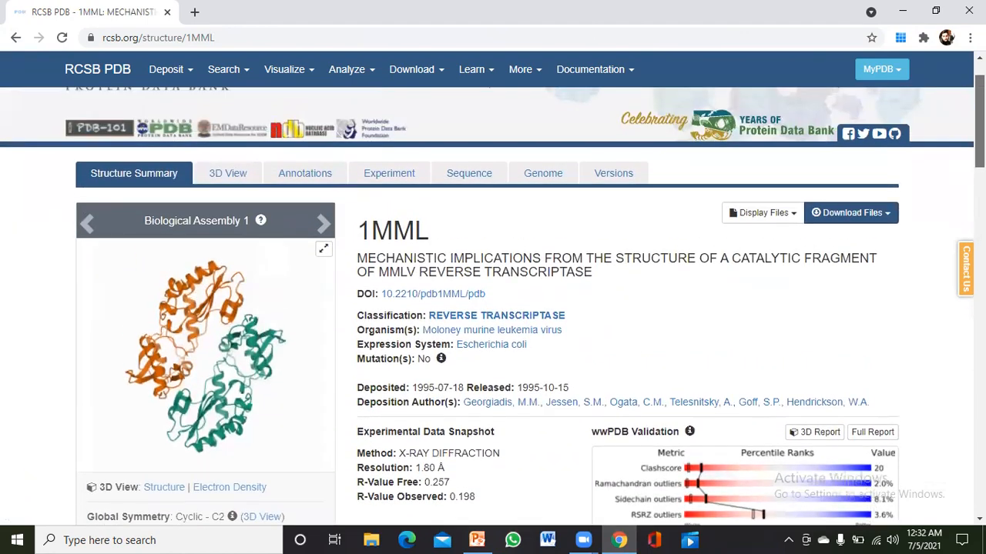
pyautogui.scroll(-1, 801, 229)
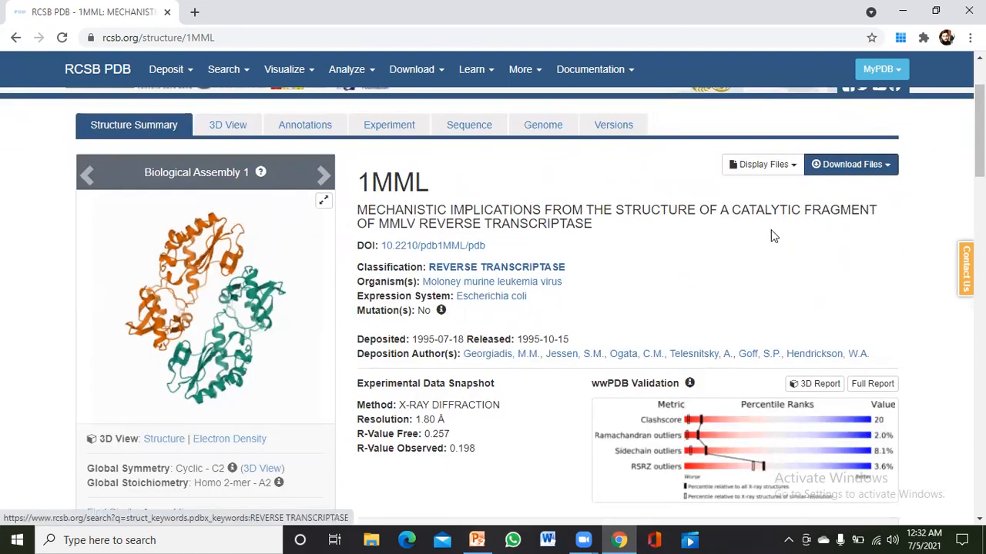
pyautogui.click(887, 168)
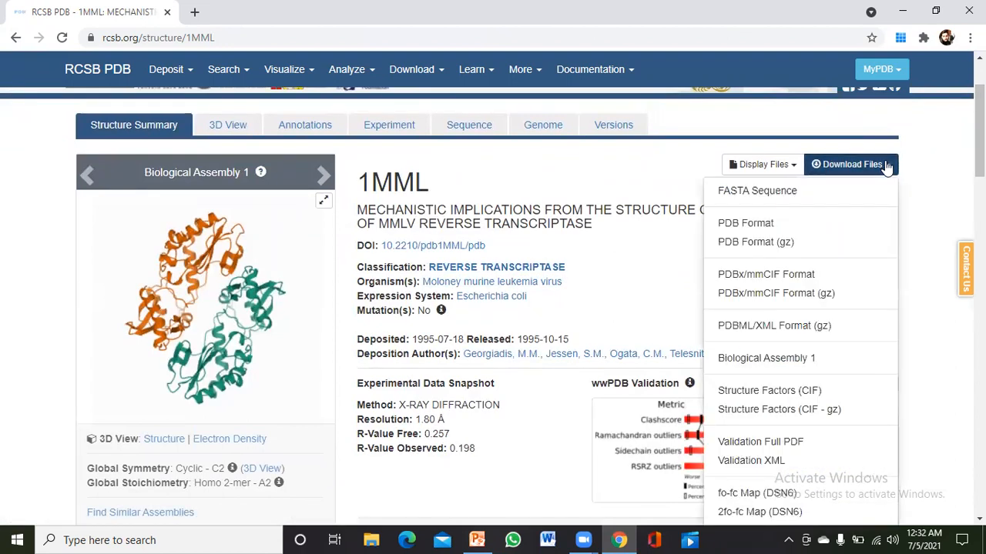
pyautogui.click(759, 228)
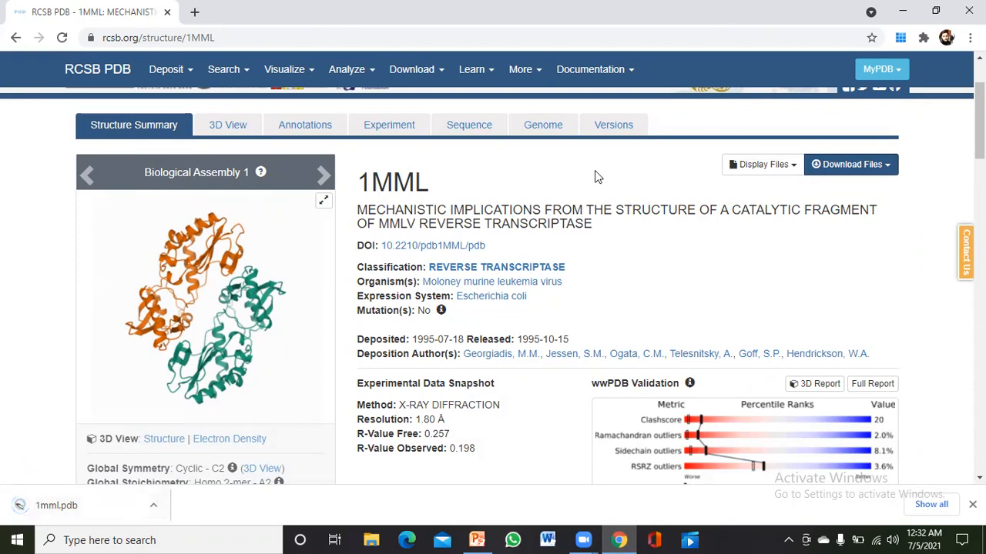
# - Switch to File Explorer, find the downloaded 1mml file in the Downloads folder and open it in UCSF Chimera
pyautogui.click(903, 11)
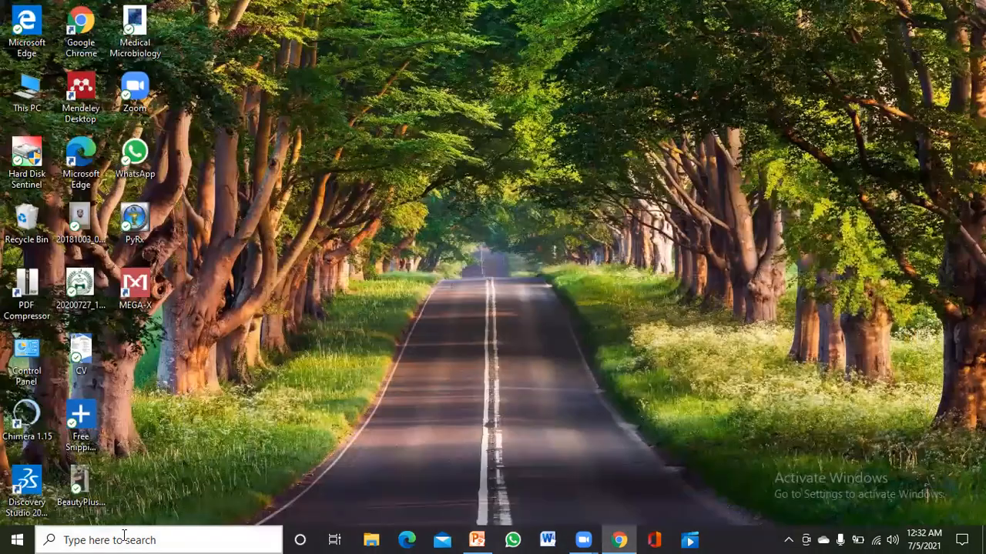
pyautogui.doubleClick(25, 94)
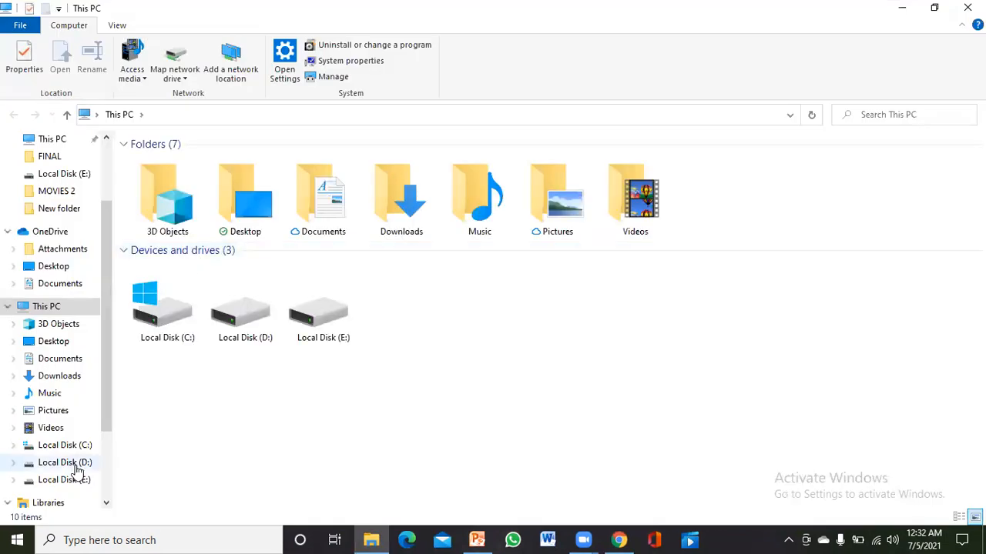
pyautogui.click(71, 379)
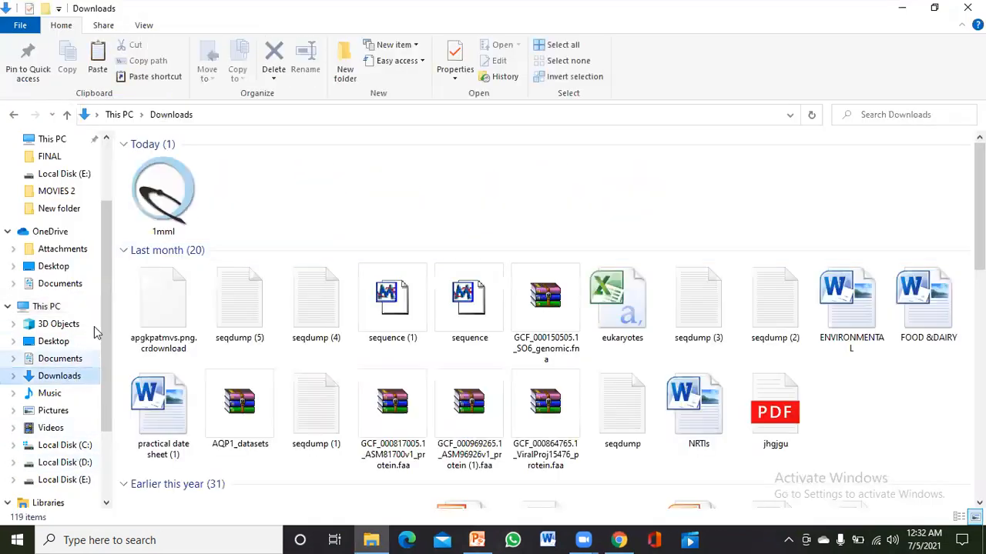
pyautogui.click(154, 207)
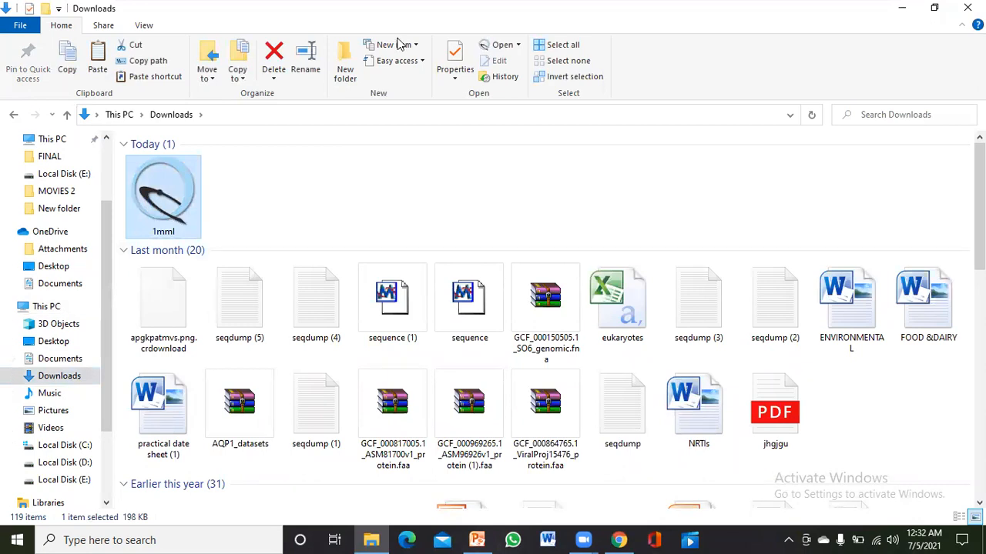
pyautogui.click(908, 7)
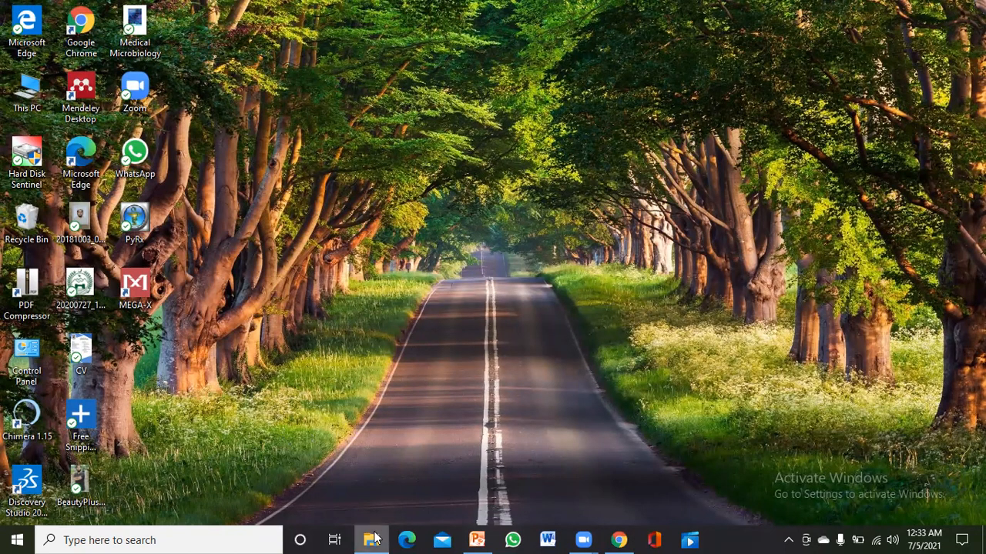
pyautogui.moveTo(375, 538)
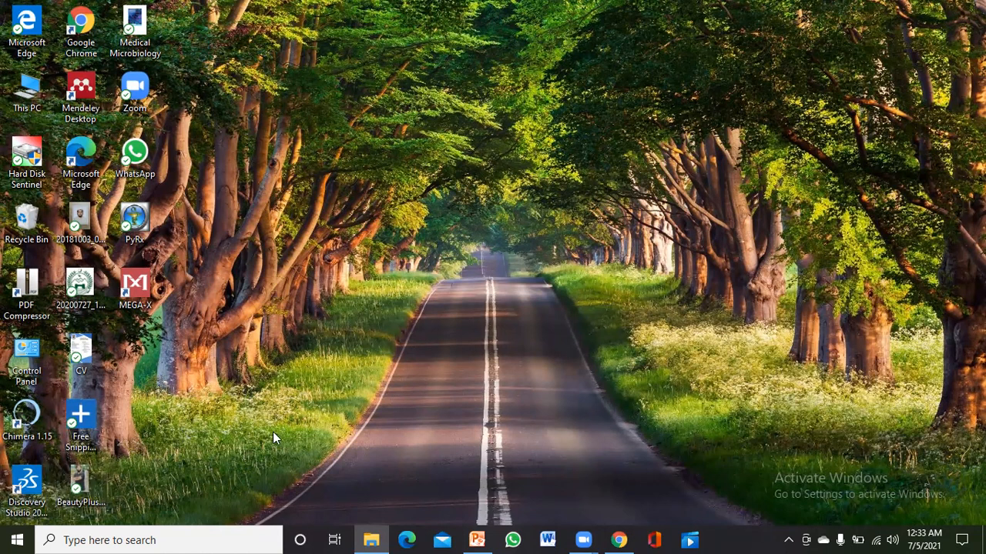
pyautogui.click(371, 540)
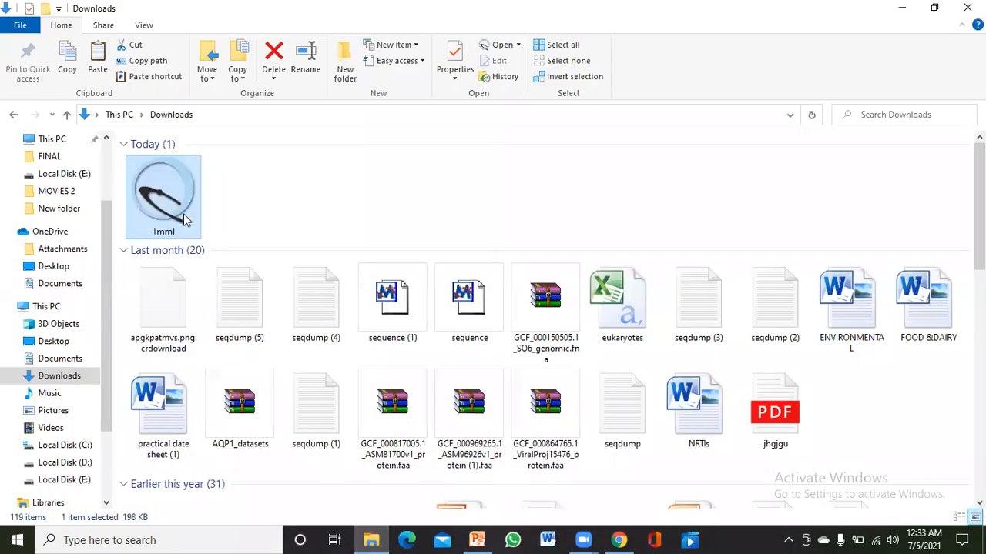
pyautogui.doubleClick(163, 196)
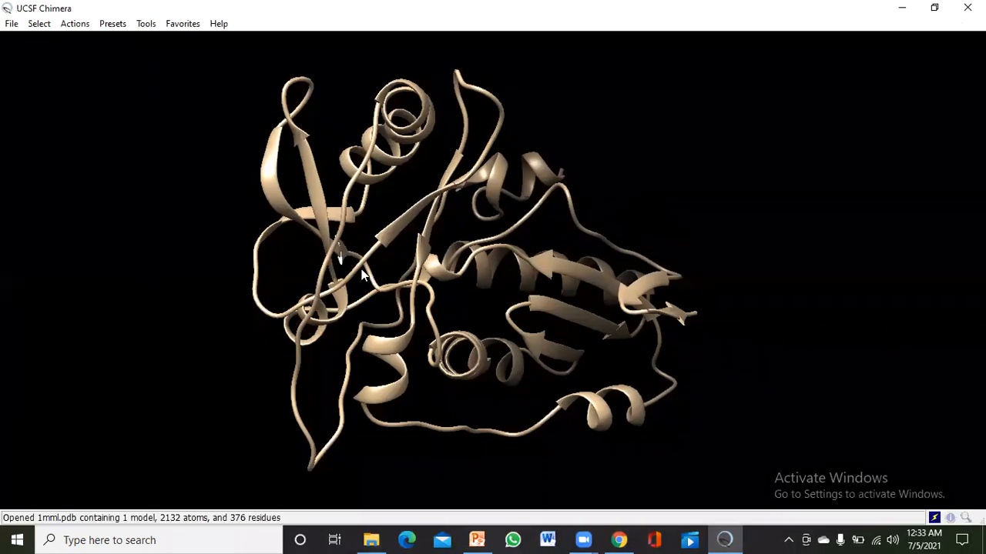
# - Select chain A of the 1mml protein to highlight it, and clear the selection
pyautogui.moveTo(324, 262); pyautogui.dragTo(505, 272)
pyautogui.moveTo(269, 287); pyautogui.dragTo(548, 295)
pyautogui.moveTo(401, 265); pyautogui.dragTo(350, 258)
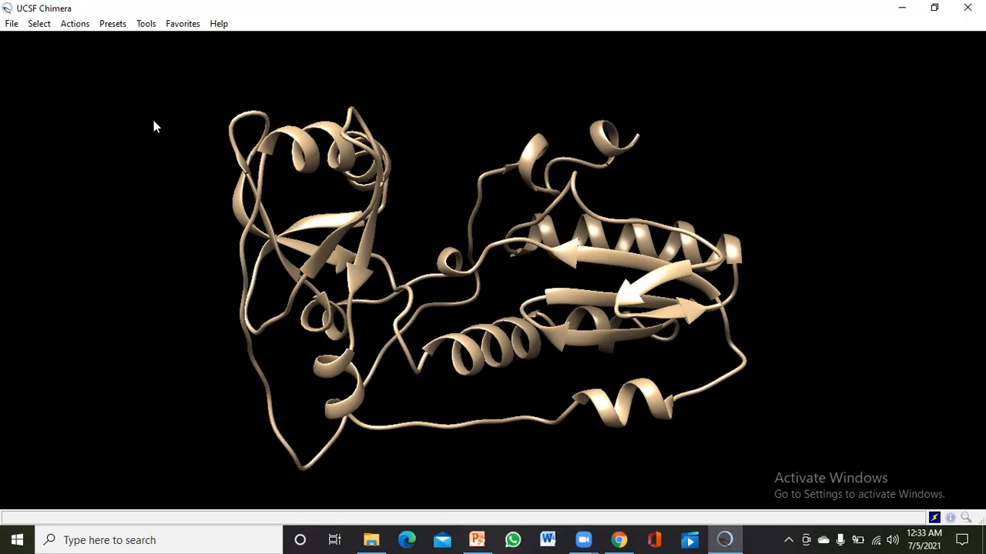
pyautogui.click(39, 24)
pyautogui.moveTo(56, 52)
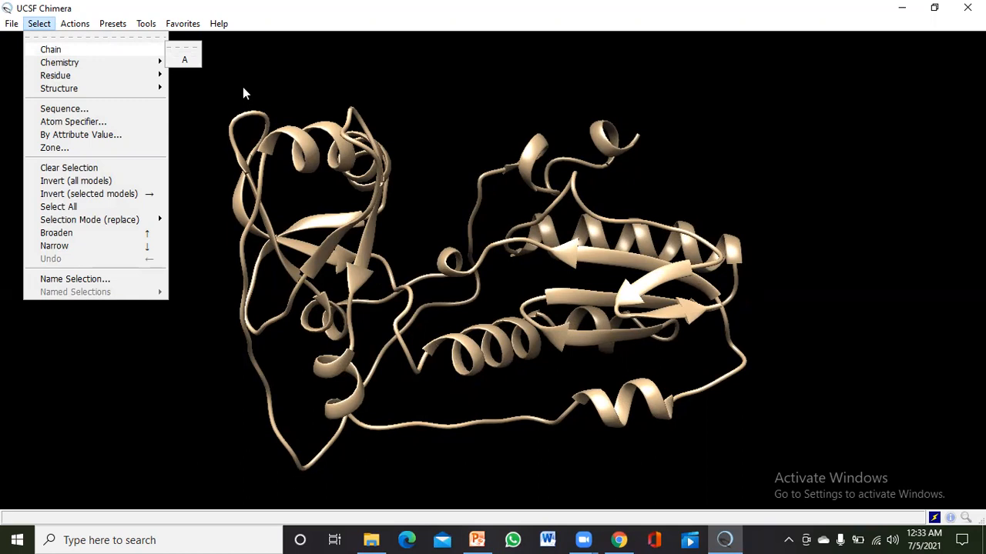
pyautogui.click(186, 59)
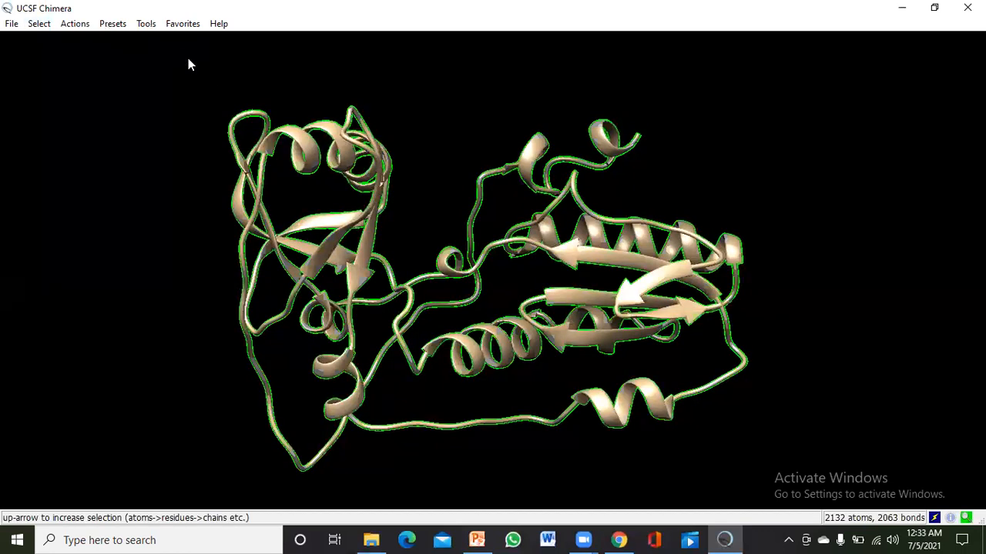
pyautogui.click(39, 23)
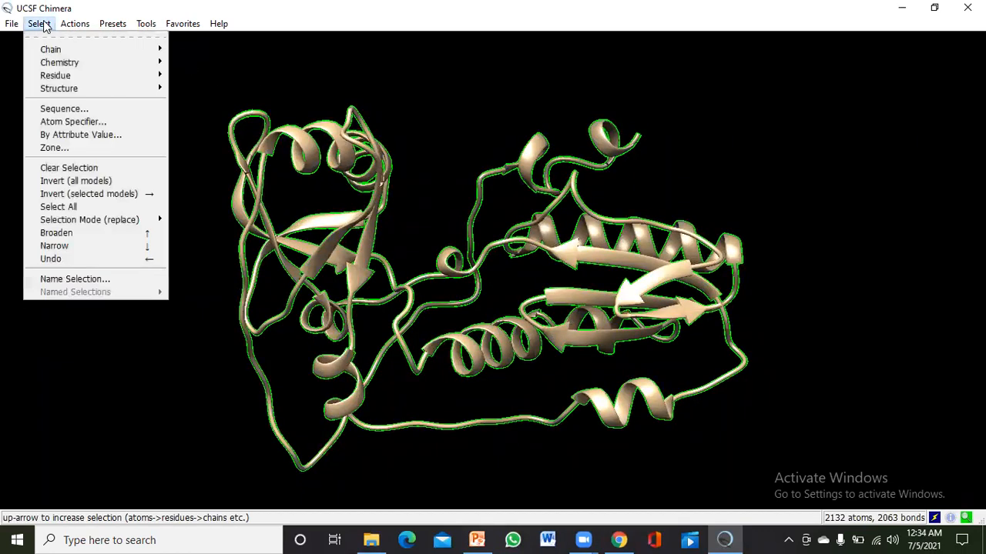
pyautogui.click(68, 169)
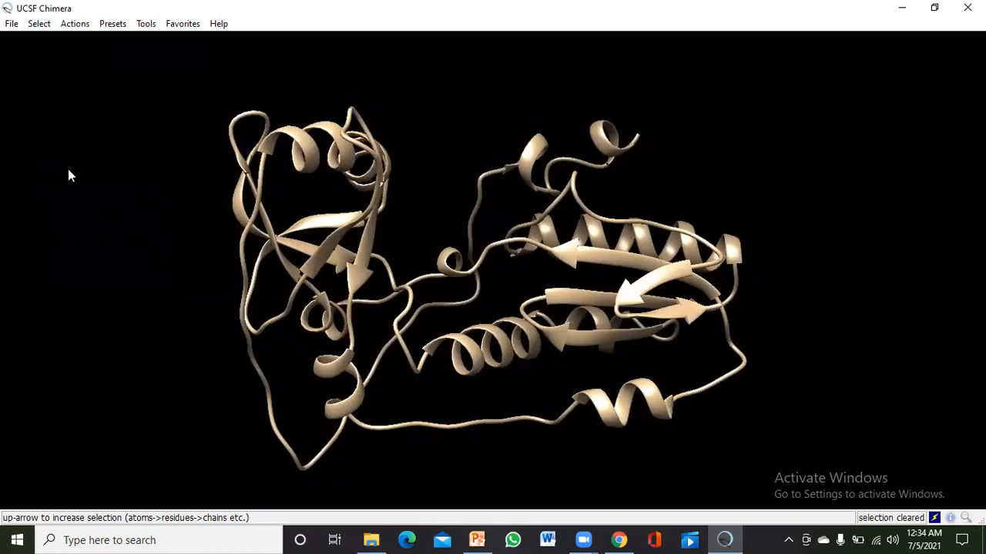
# - Rotate the 1mml ribbon model to examine the protein's structure from several sides
pyautogui.moveTo(209, 257); pyautogui.dragTo(345, 264)
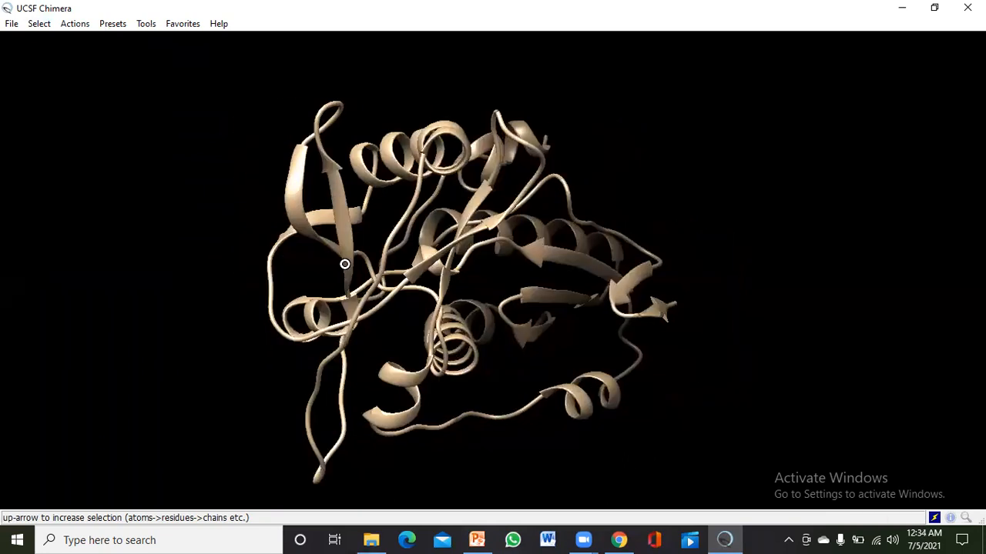
pyautogui.moveTo(279, 274); pyautogui.dragTo(539, 255)
pyautogui.moveTo(352, 258); pyautogui.dragTo(410, 327)
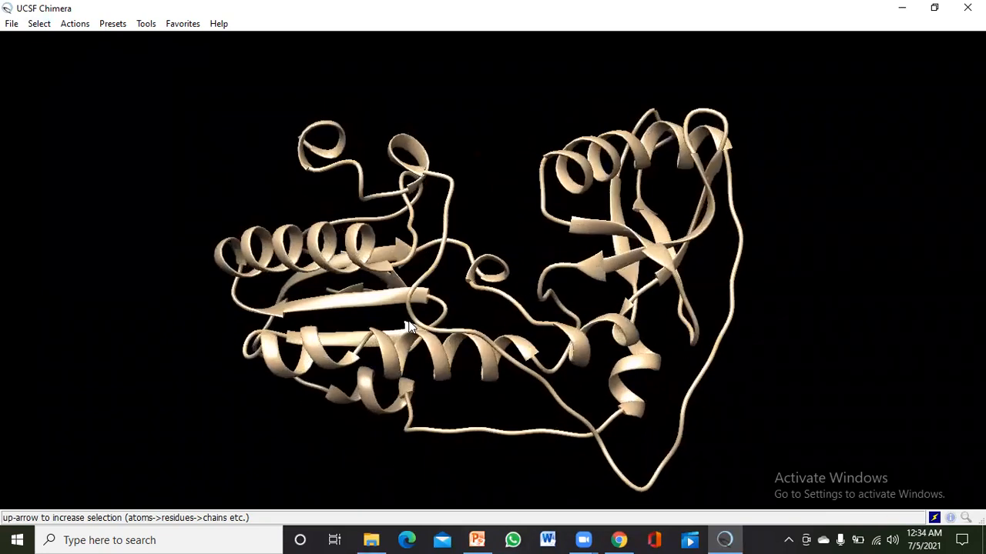
pyautogui.moveTo(291, 264); pyautogui.dragTo(539, 241)
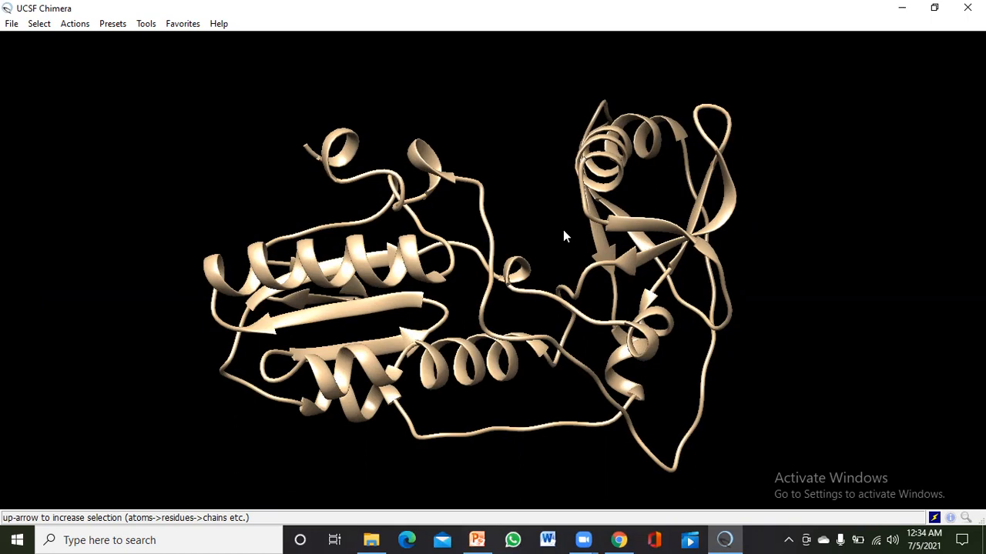
pyautogui.moveTo(579, 165)
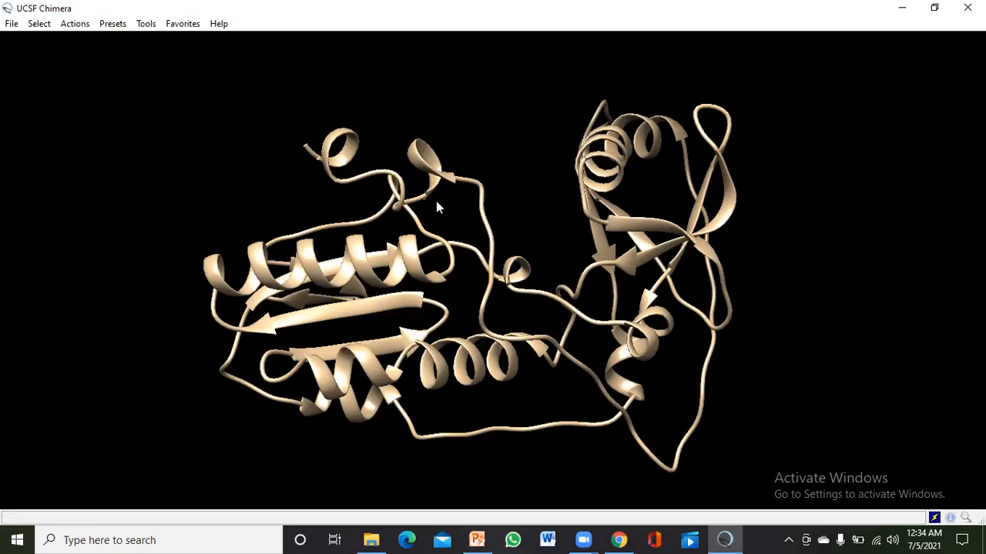
pyautogui.moveTo(555, 110); pyautogui.dragTo(558, 142)
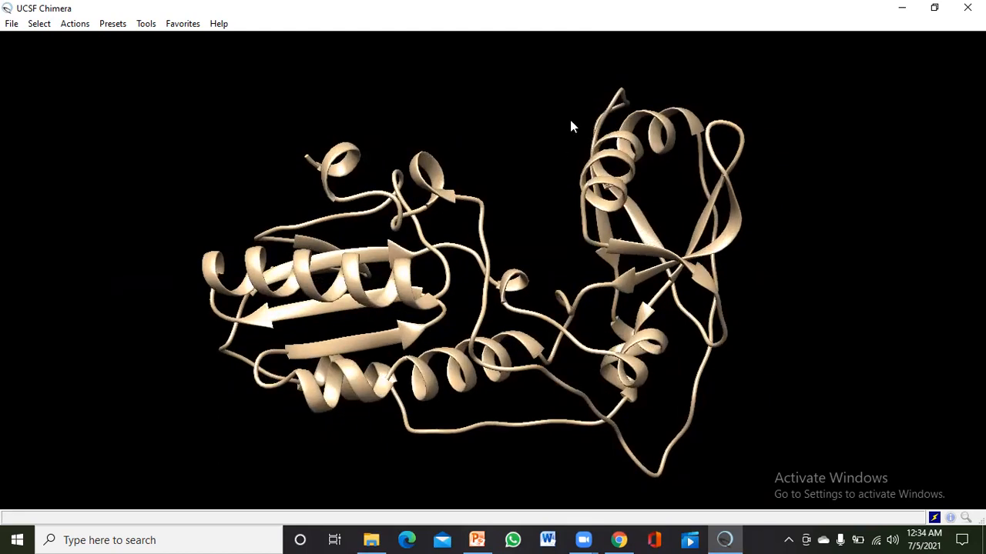
# - Minimize the 1mml.pdb structure with the default settings, adding hydrogens that also consider H-bonds and assigning AMBER ff14SB and AM1-BCC charges
pyautogui.moveTo(434, 205)
pyautogui.click(146, 23)
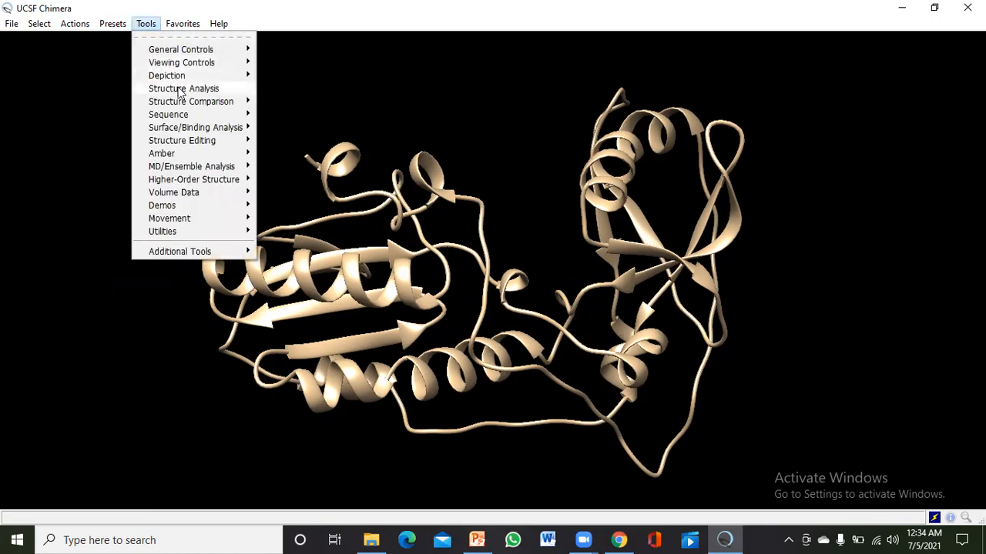
pyautogui.moveTo(191, 146)
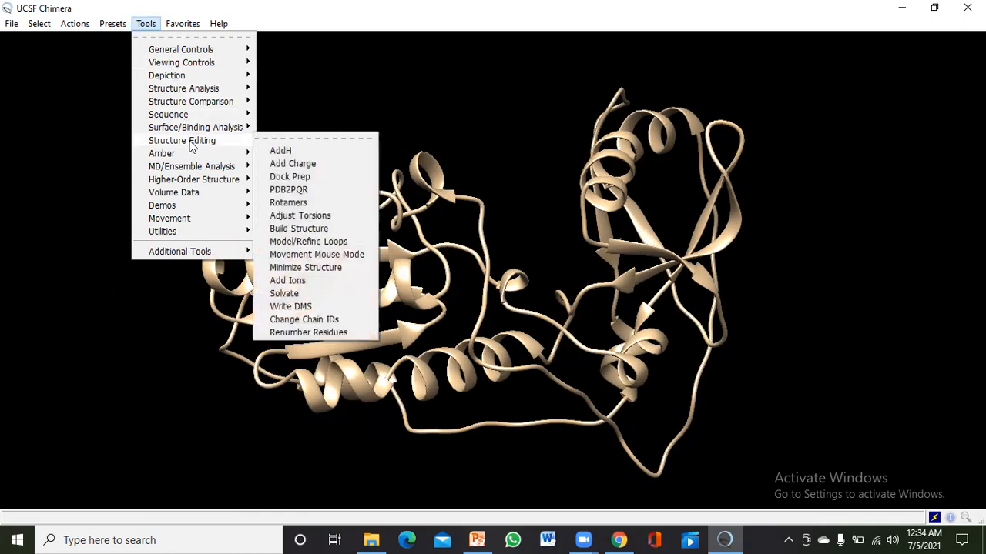
pyautogui.click(291, 267)
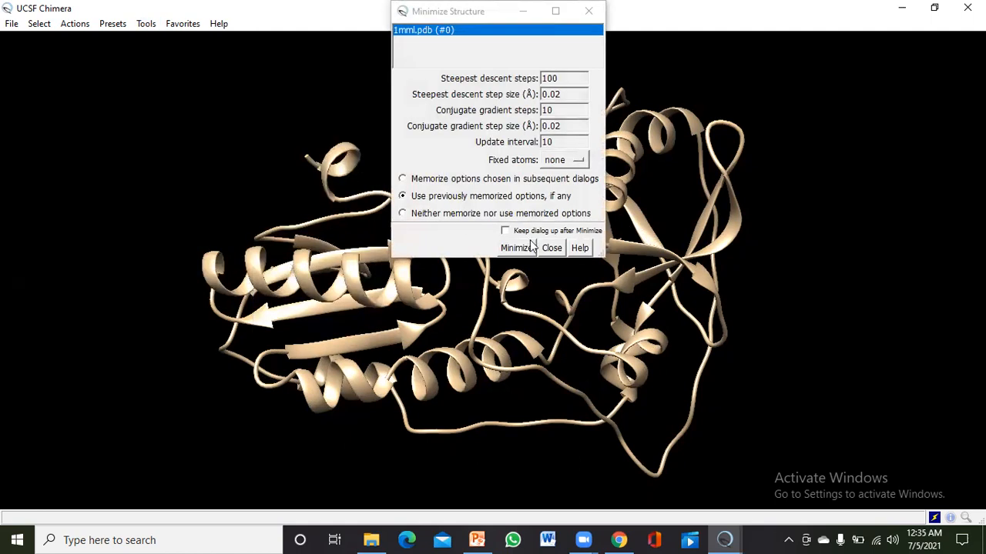
pyautogui.click(516, 248)
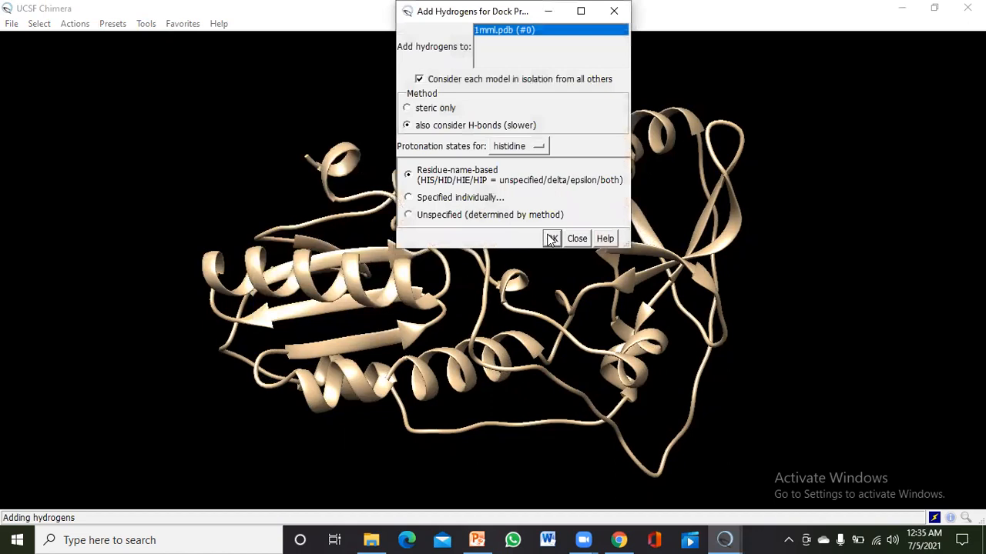
pyautogui.click(552, 239)
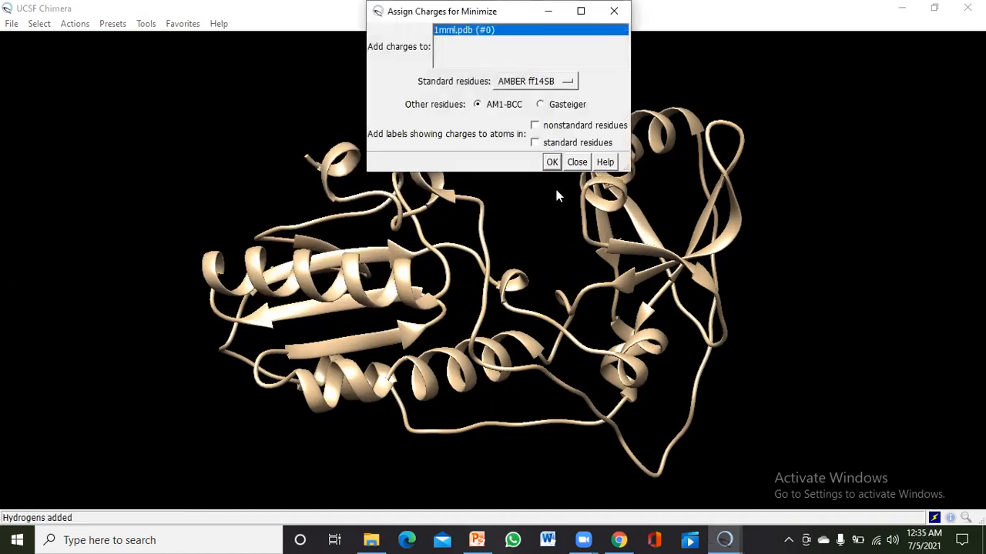
pyautogui.click(552, 163)
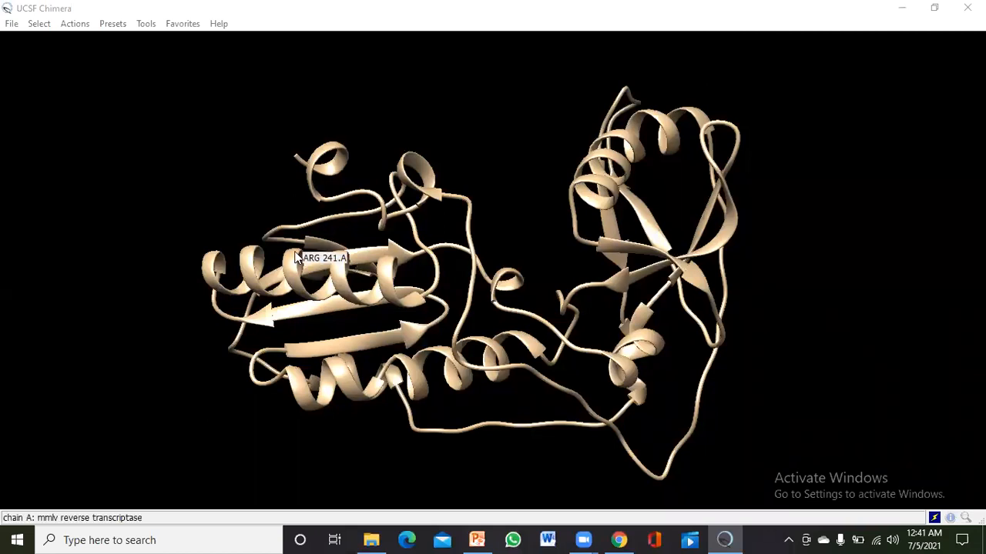
# - Inspect the minimized 1mml model from several sides and save it as a PDB file named REVERSE.pdb on the D:\ drive
pyautogui.moveTo(193, 260); pyautogui.dragTo(435, 258)
pyautogui.moveTo(231, 255); pyautogui.dragTo(420, 268)
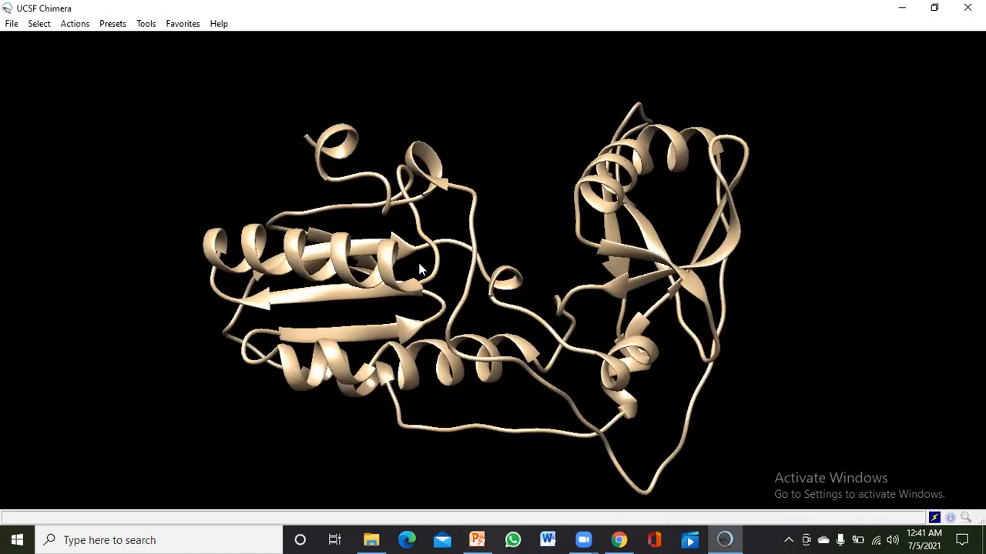
pyautogui.moveTo(225, 255); pyautogui.dragTo(337, 282)
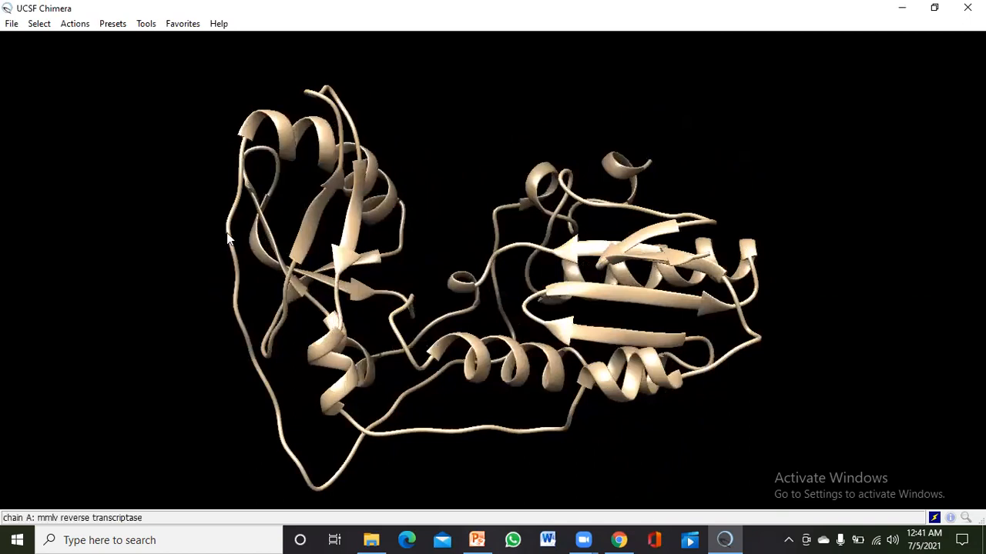
pyautogui.moveTo(229, 240)
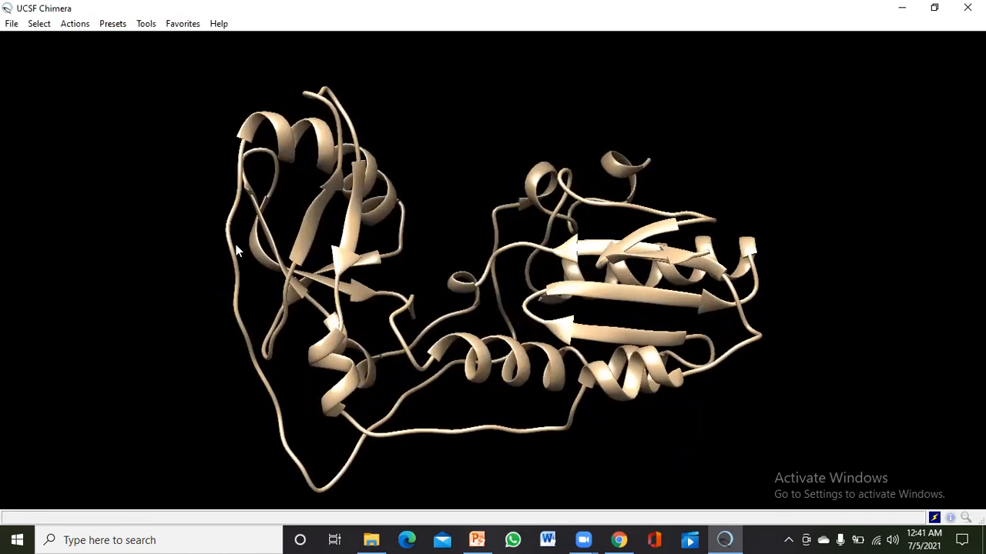
pyautogui.click(12, 25)
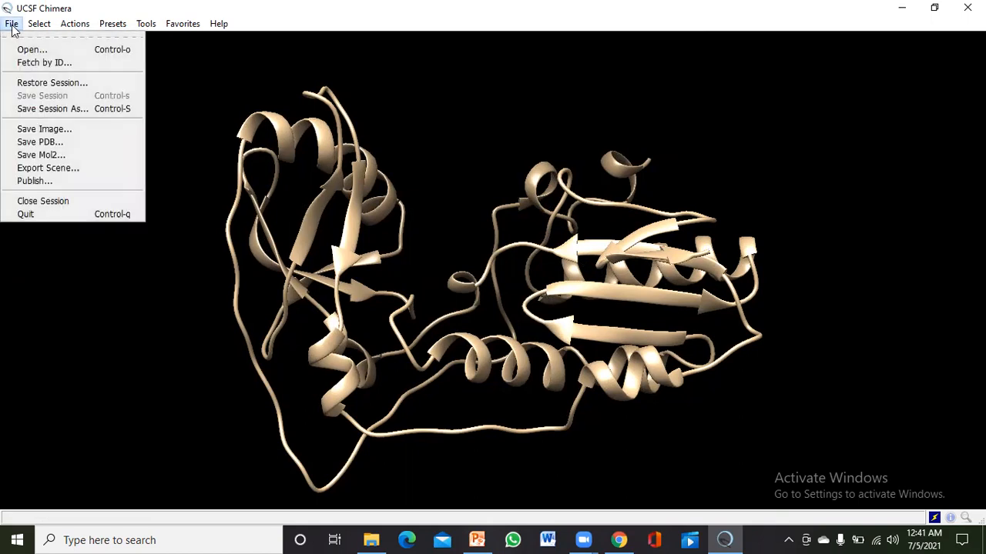
pyautogui.click(35, 142)
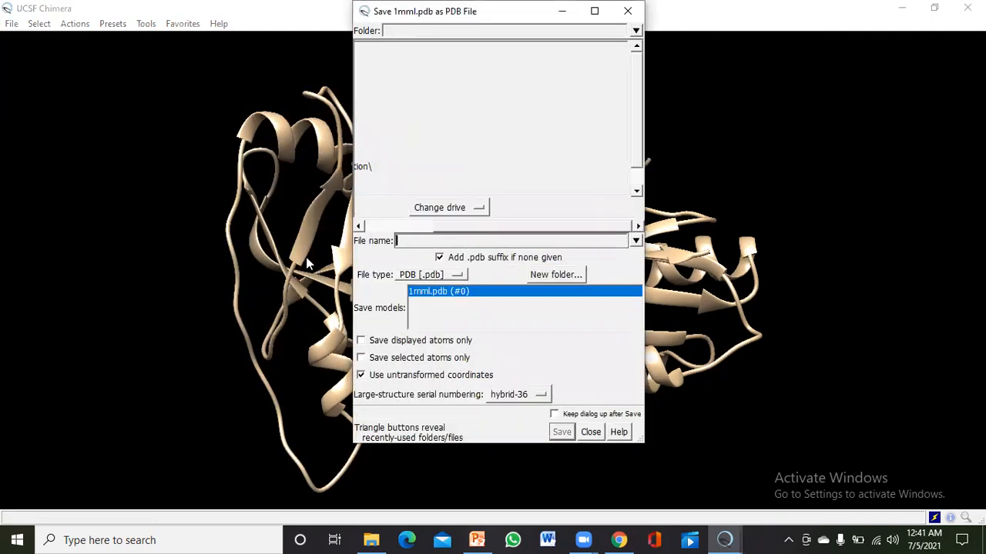
pyautogui.click(472, 209)
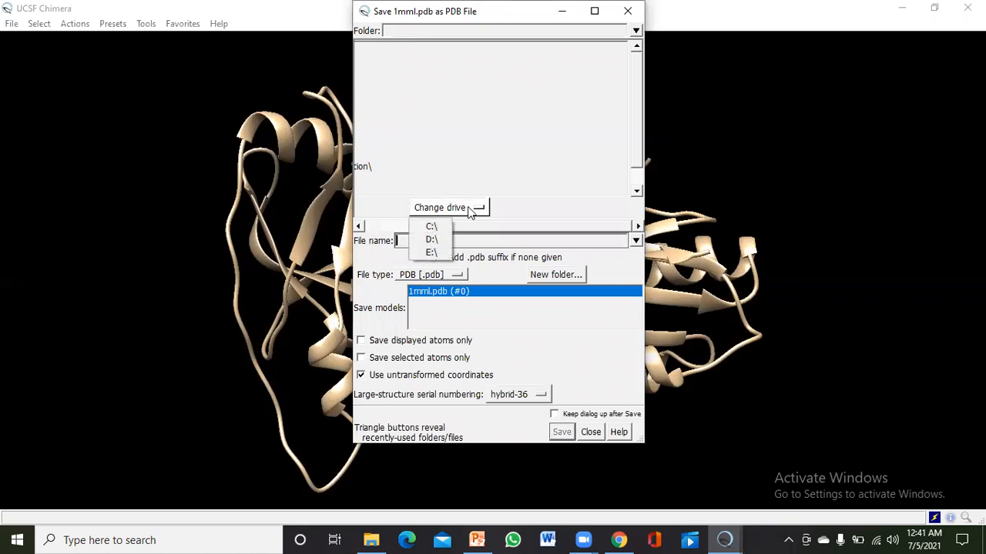
pyautogui.click(431, 239)
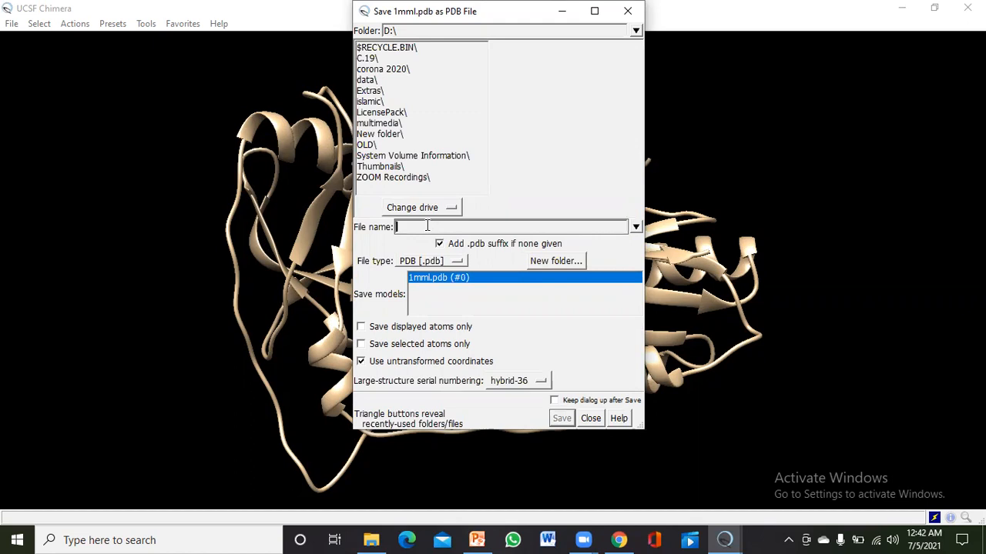
pyautogui.write('REVERSE')
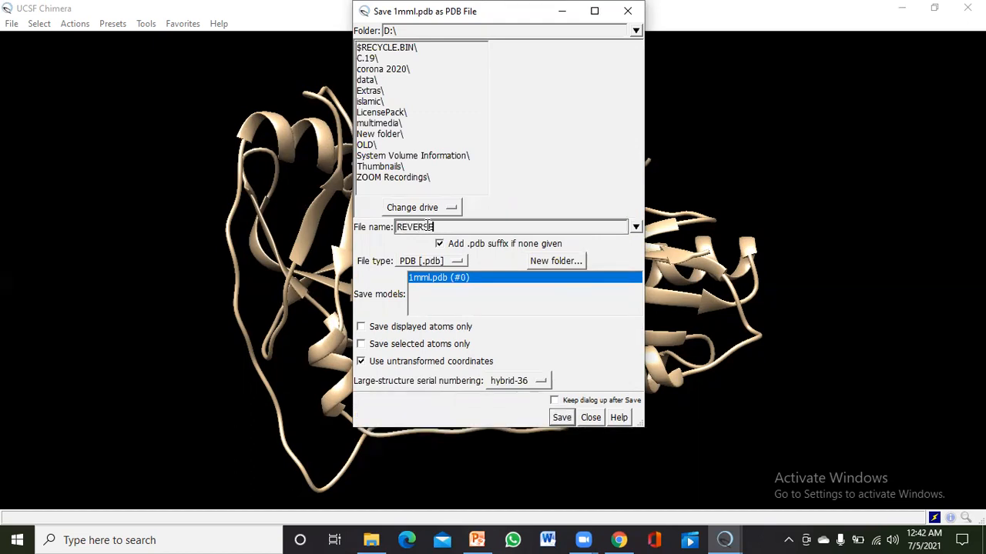
pyautogui.write('.pdb')
pyautogui.click(562, 417)
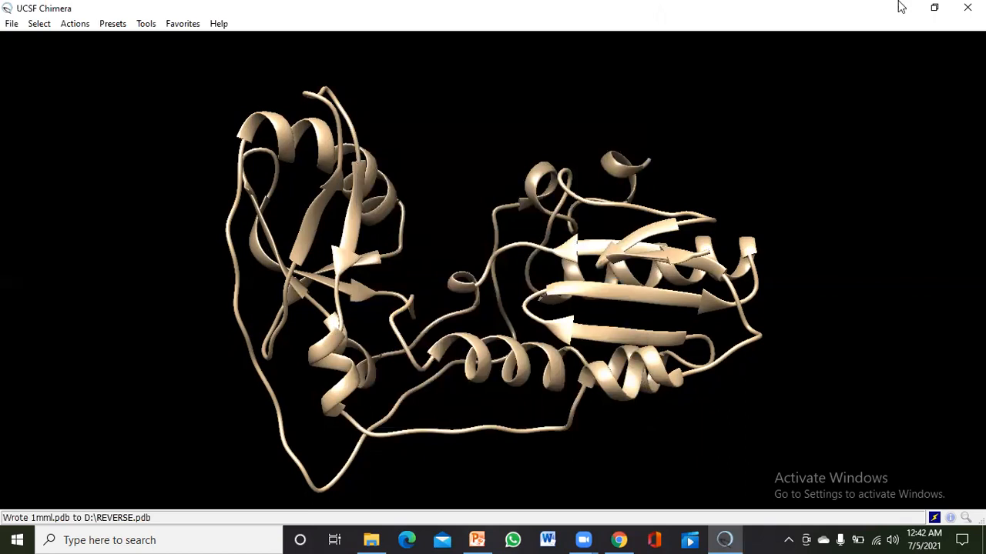
# - Close UCSF Chimera and the Downloads window, check for the saved REVERSE file on Local Disk (D:), and close that folder
pyautogui.moveTo(504, 230); pyautogui.dragTo(560, 285)
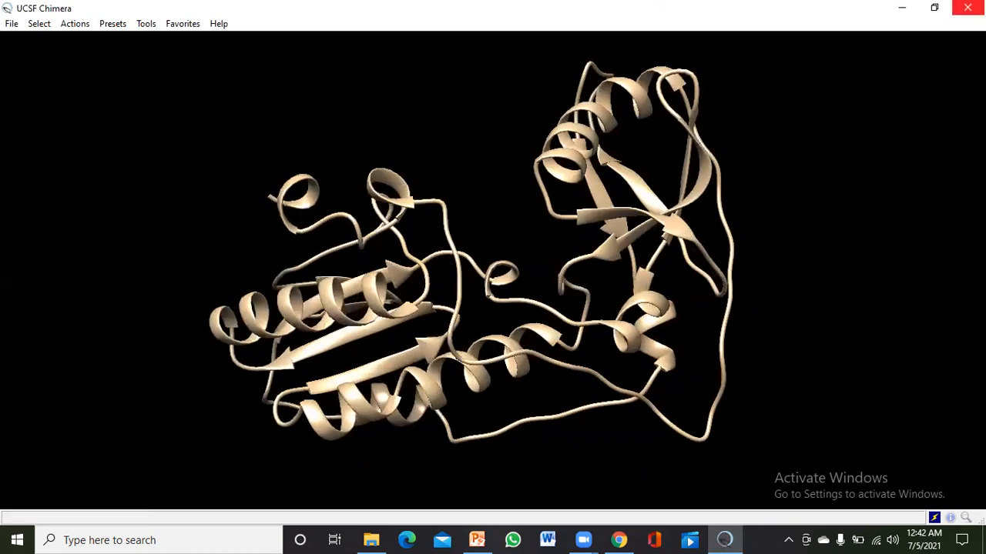
pyautogui.click(968, 7)
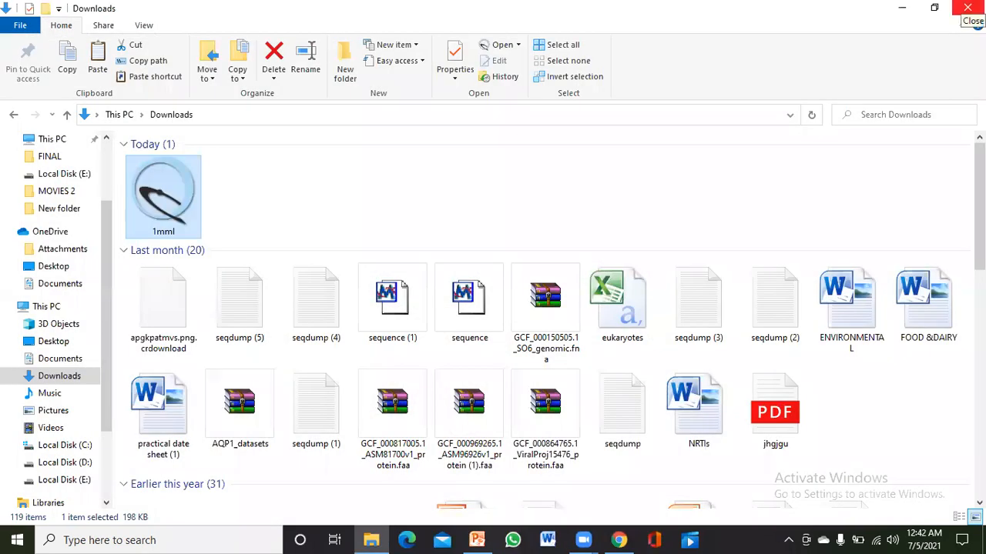
pyautogui.click(967, 7)
pyautogui.doubleClick(25, 95)
pyautogui.doubleClick(269, 305)
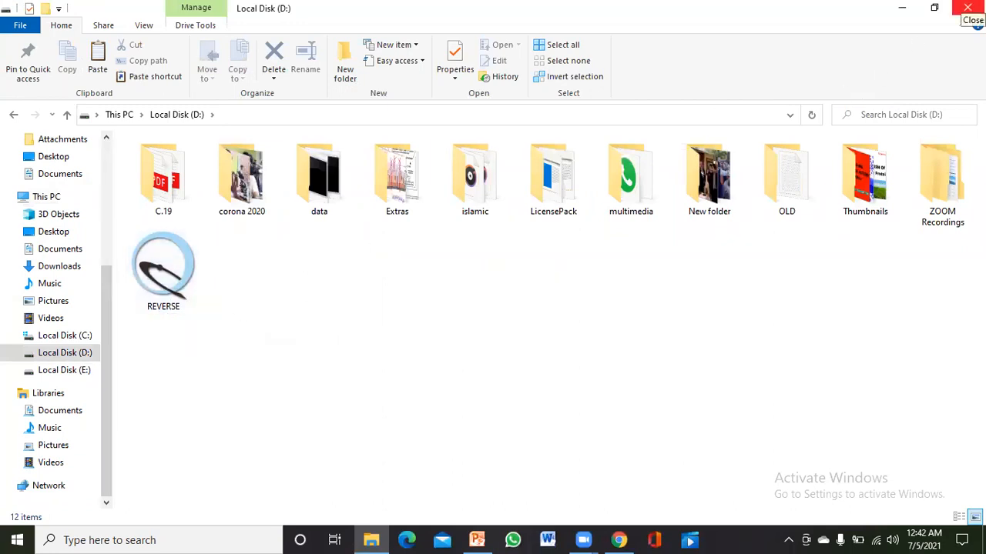
pyautogui.click(967, 7)
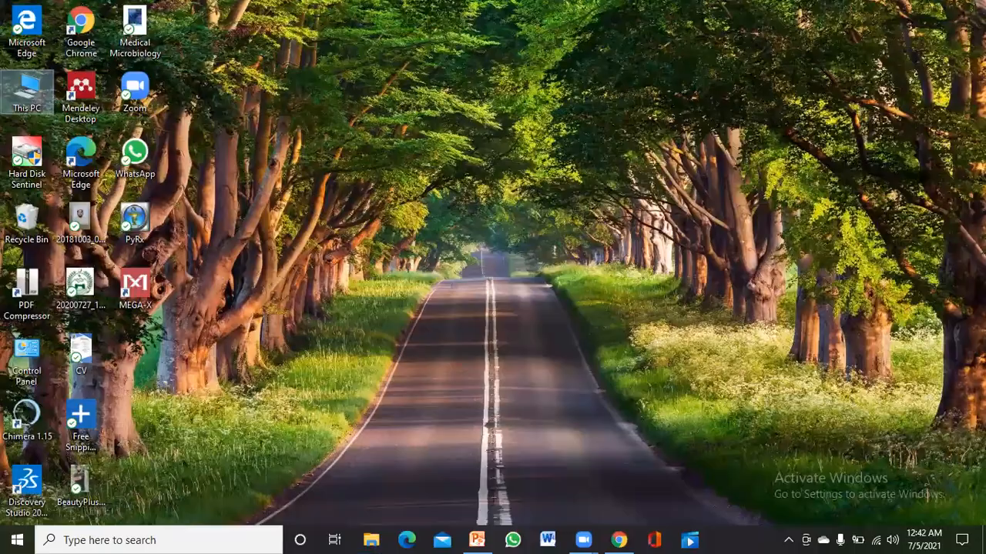
pyautogui.rightClick(716, 148)
pyautogui.click(751, 193)
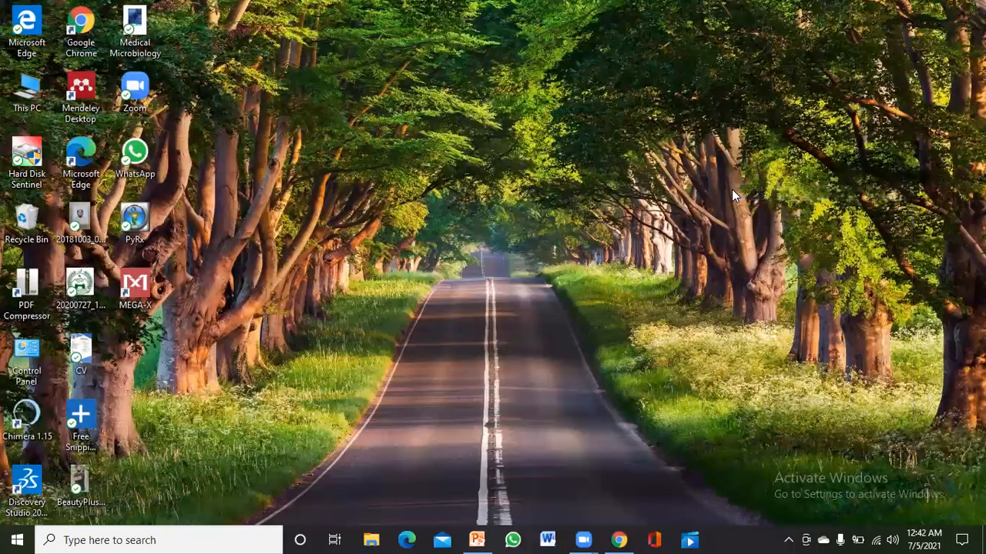
pyautogui.rightClick(518, 128)
pyautogui.click(537, 170)
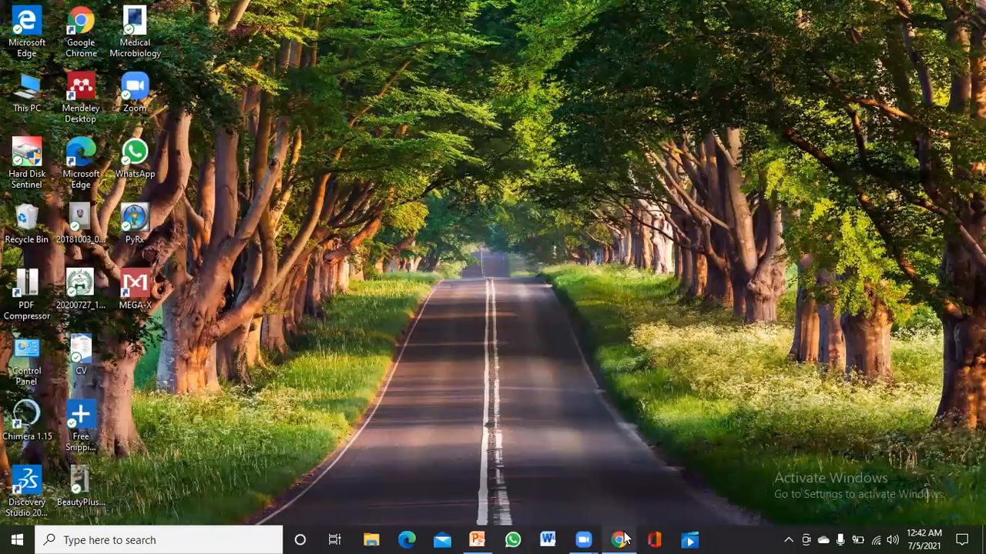
# - Switch to Chrome, replace the RCSB PDB page with a new tab, search Google for "drug bank" and open the DrugBank Online site
pyautogui.click(620, 540)
pyautogui.hotkey('ctrl', 't')
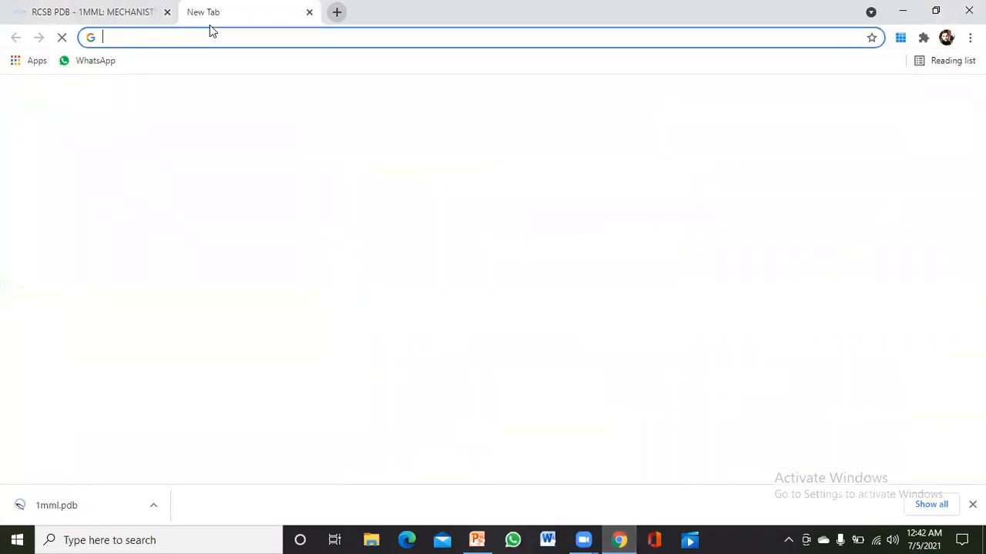
pyautogui.click(162, 12)
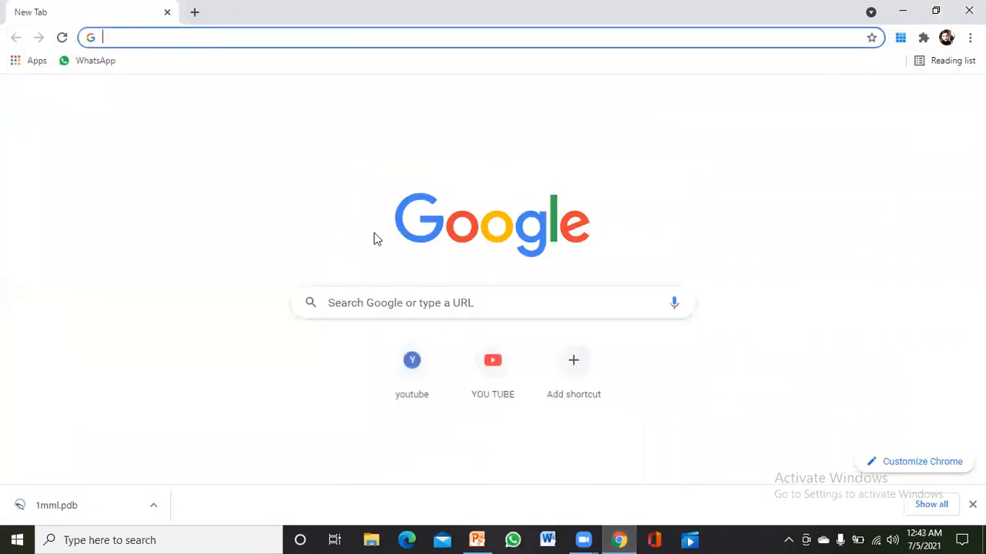
pyautogui.click(404, 302)
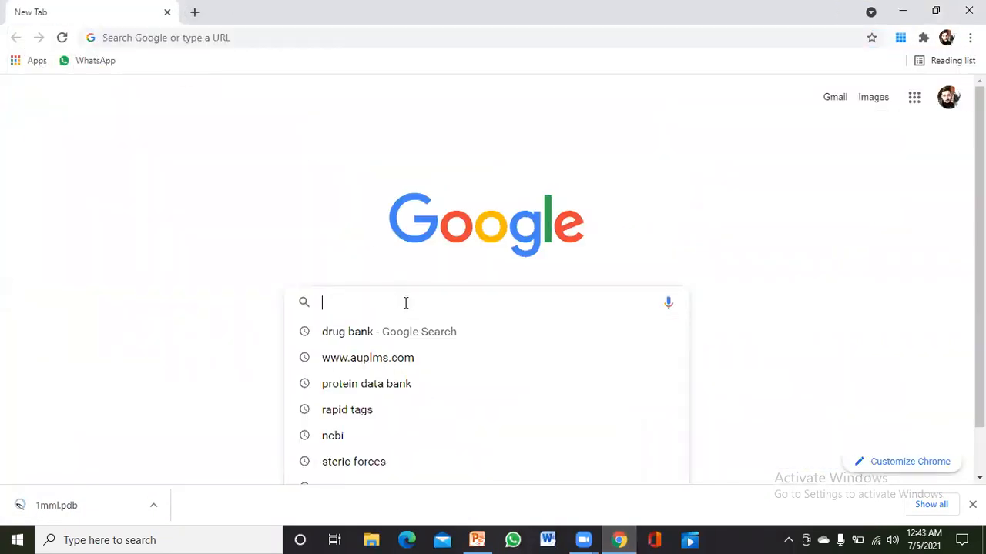
pyautogui.click(364, 332)
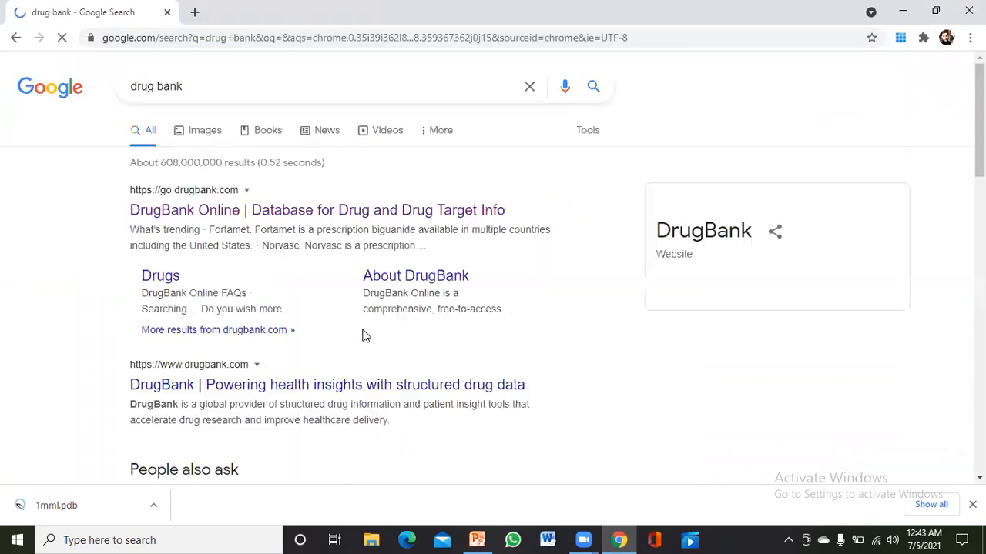
pyautogui.click(295, 216)
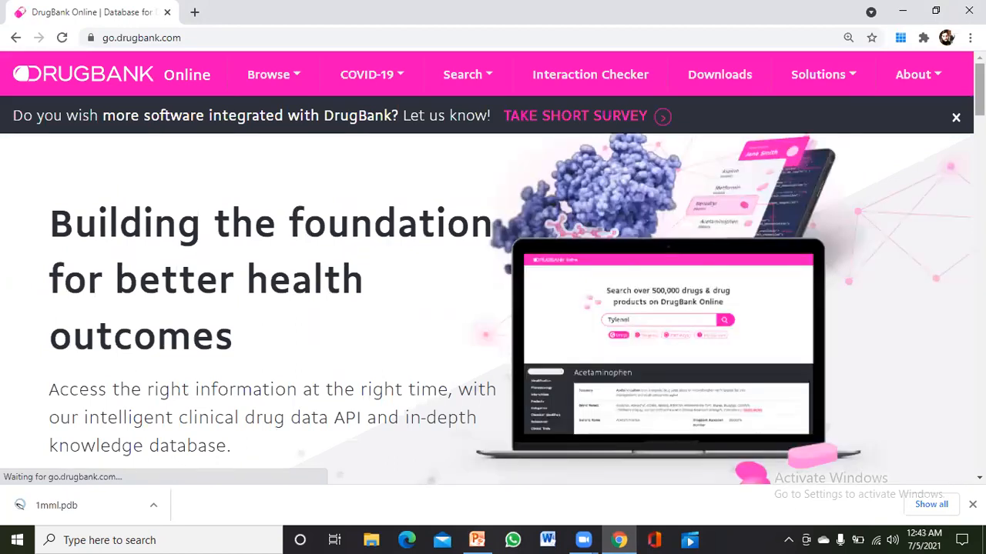
# - Search DrugBank's drugs for STREPTOMYCIN to open its drug page, and dismiss the browser's downloads bar
pyautogui.scroll(-1, 756, 249)
pyautogui.scroll(-5, 451, 274)
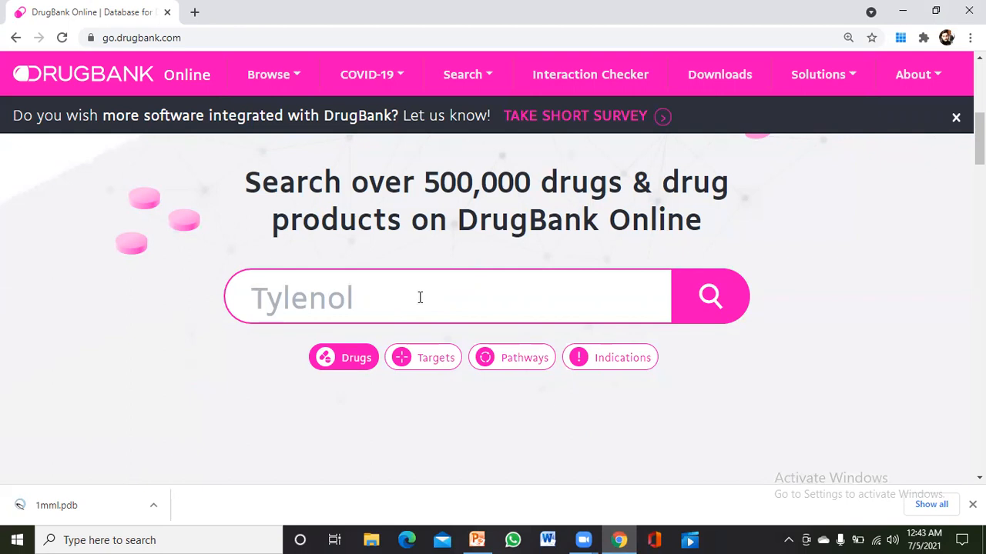
pyautogui.click(419, 297)
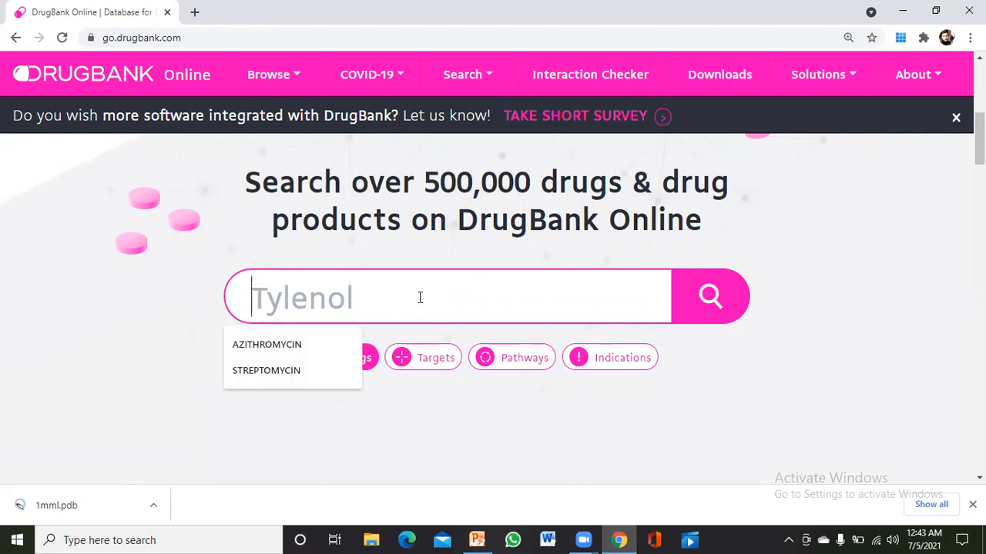
pyautogui.click(266, 372)
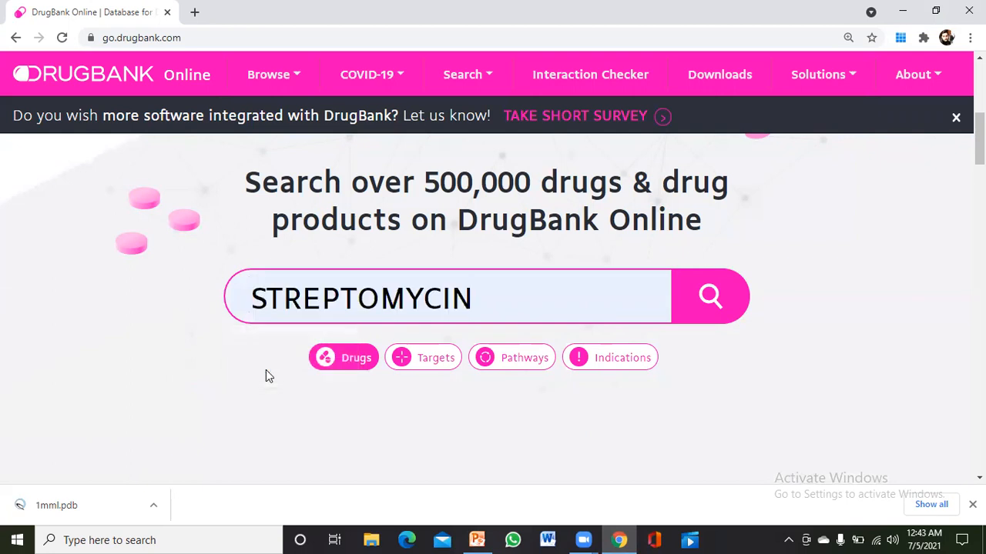
pyautogui.press('Return')
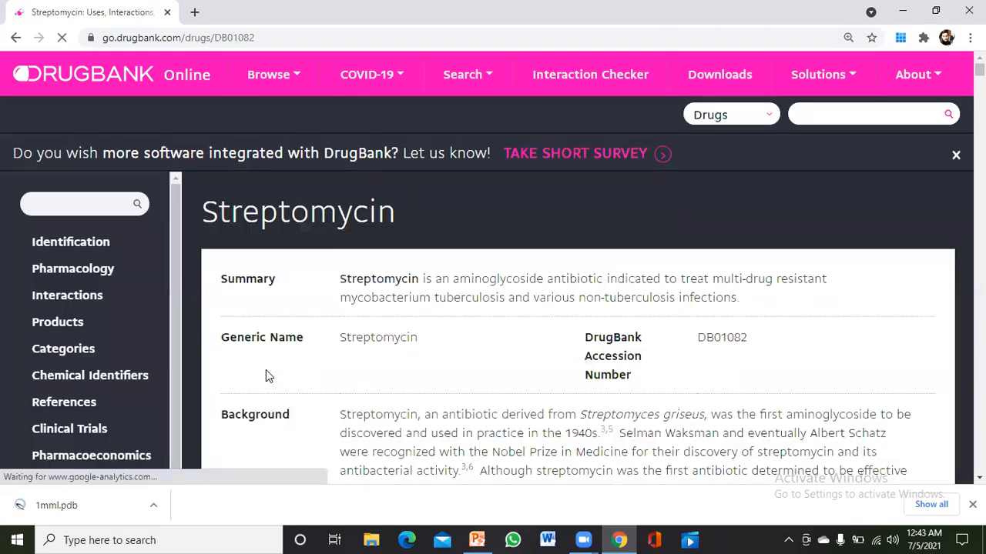
pyautogui.click(972, 505)
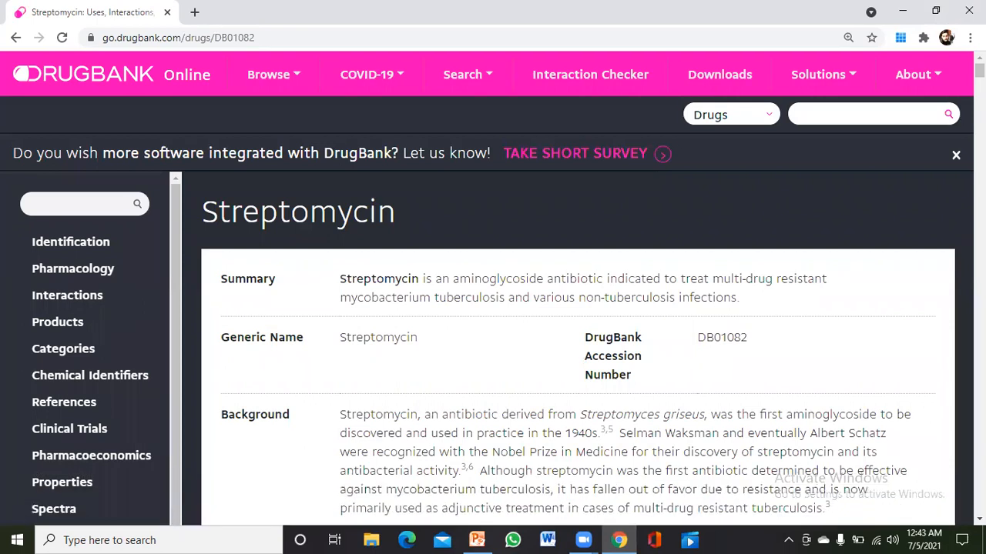
# - Open streptomycin's structure in PDB format from its drug page and copy the entire file text
pyautogui.scroll(-5, 560, 289)
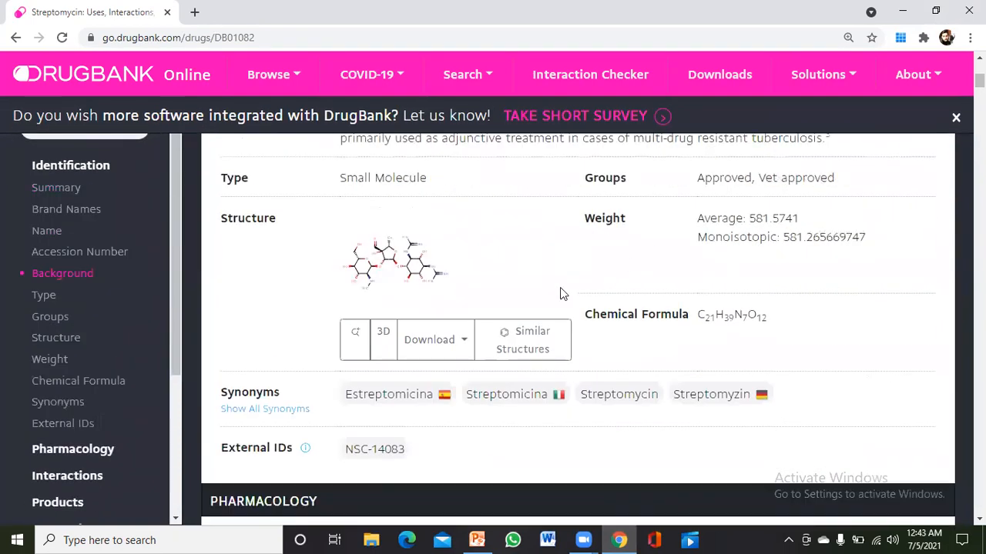
pyautogui.click(464, 344)
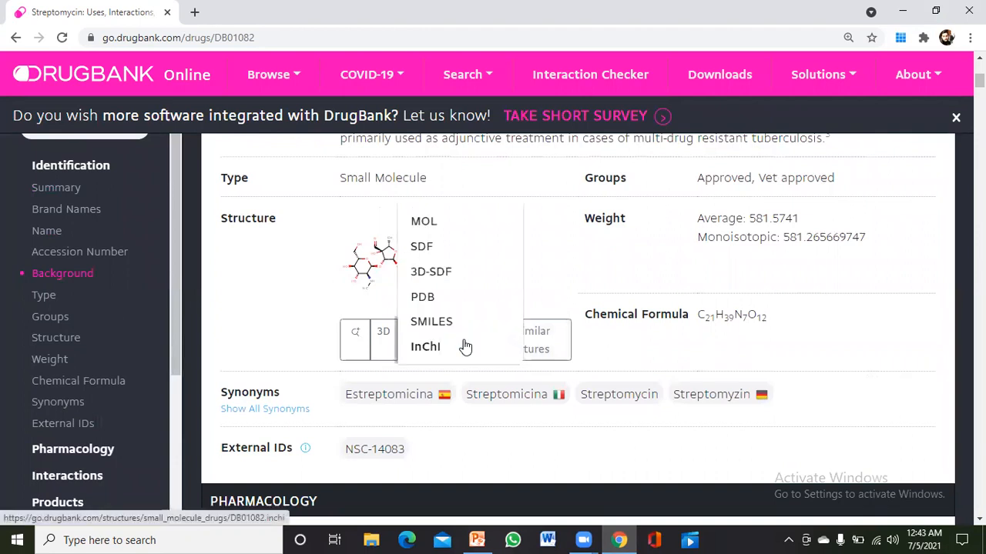
pyautogui.click(422, 298)
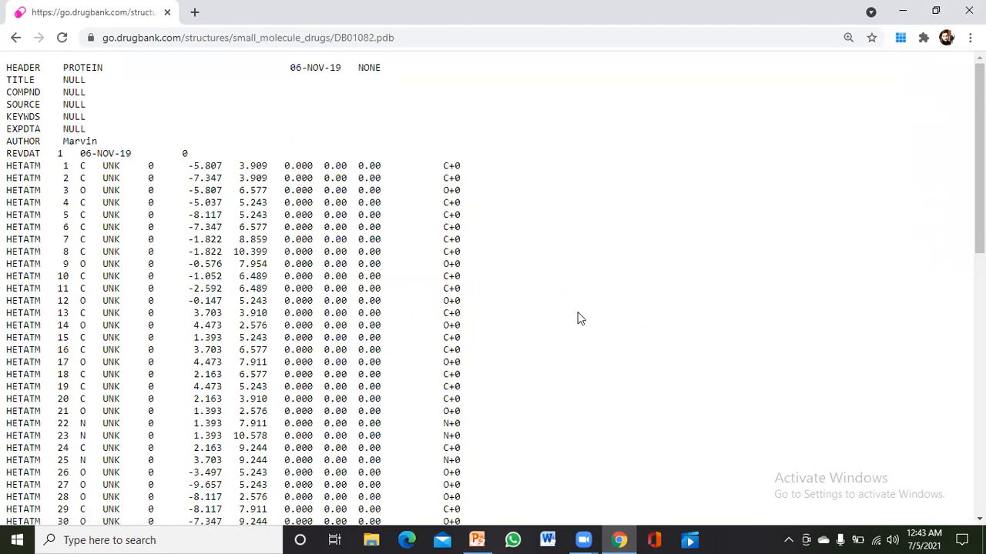
pyautogui.hotkey('ctrl', 'a')
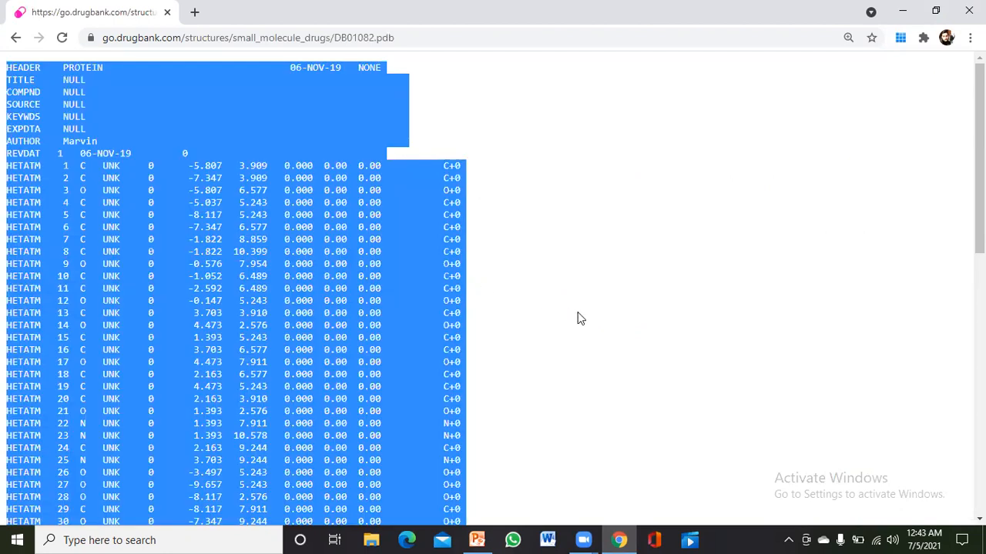
pyautogui.rightClick(409, 284)
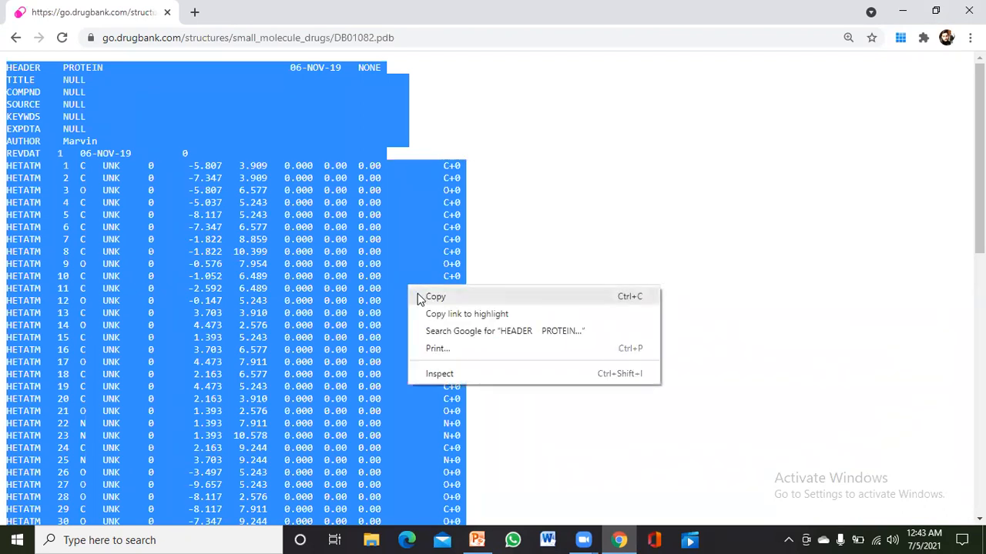
pyautogui.click(418, 294)
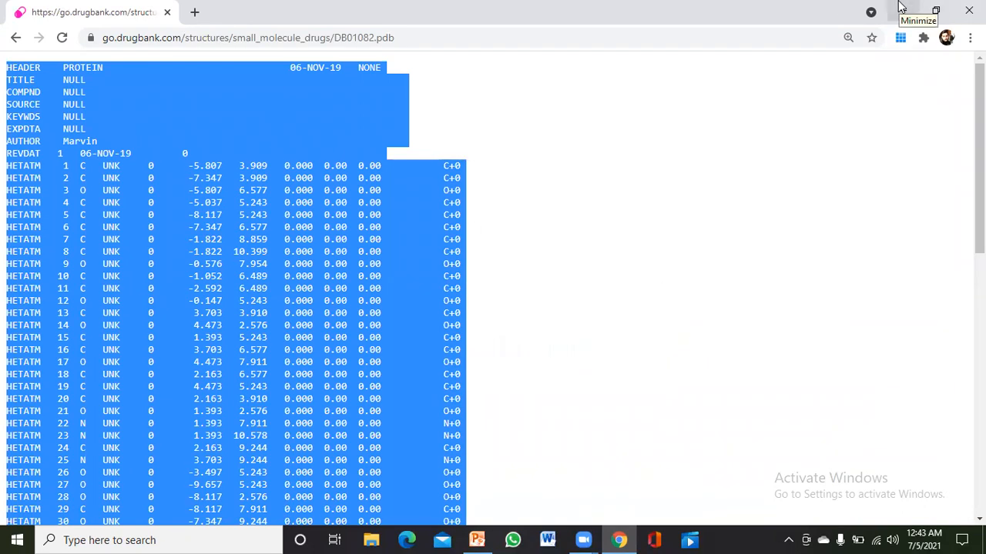
# - Minimize Chrome, go to Local Disk (D:) and create a text document there, keeping the default name
pyautogui.click(902, 7)
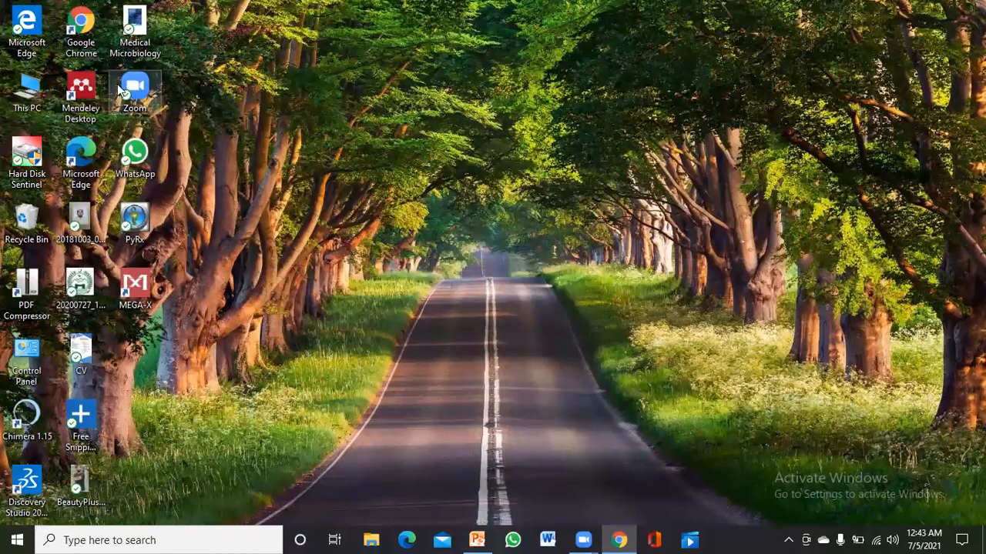
pyautogui.doubleClick(27, 87)
pyautogui.doubleClick(262, 288)
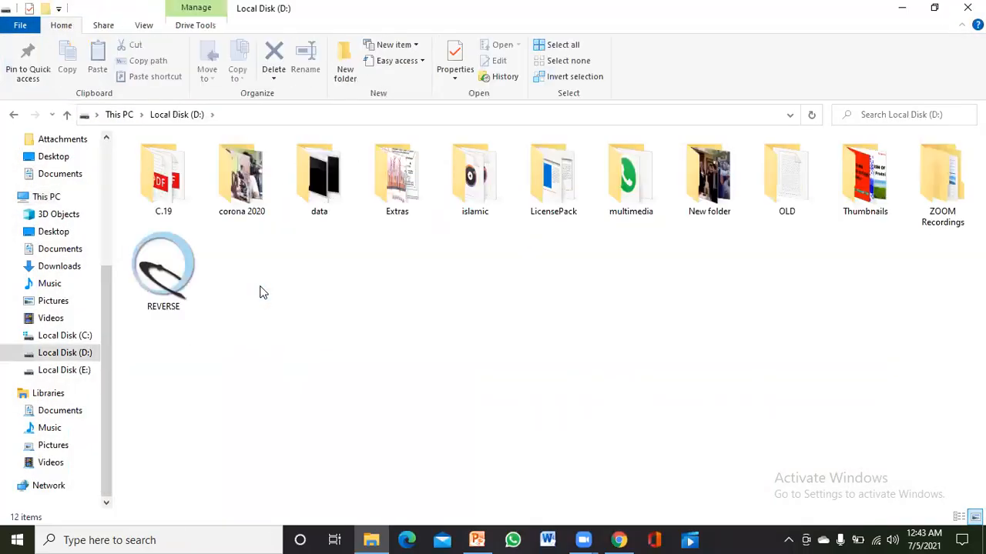
pyautogui.rightClick(598, 328)
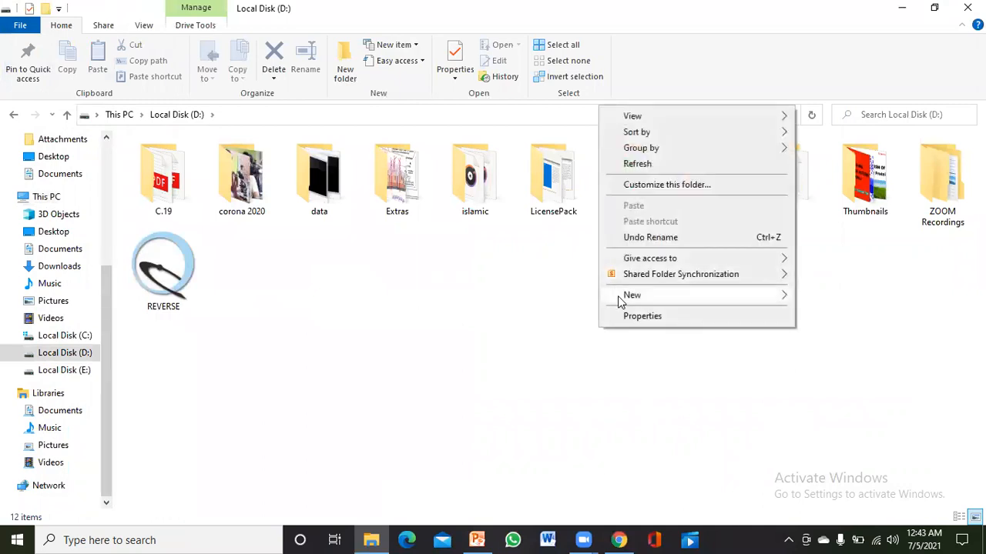
pyautogui.moveTo(620, 297)
pyautogui.click(440, 428)
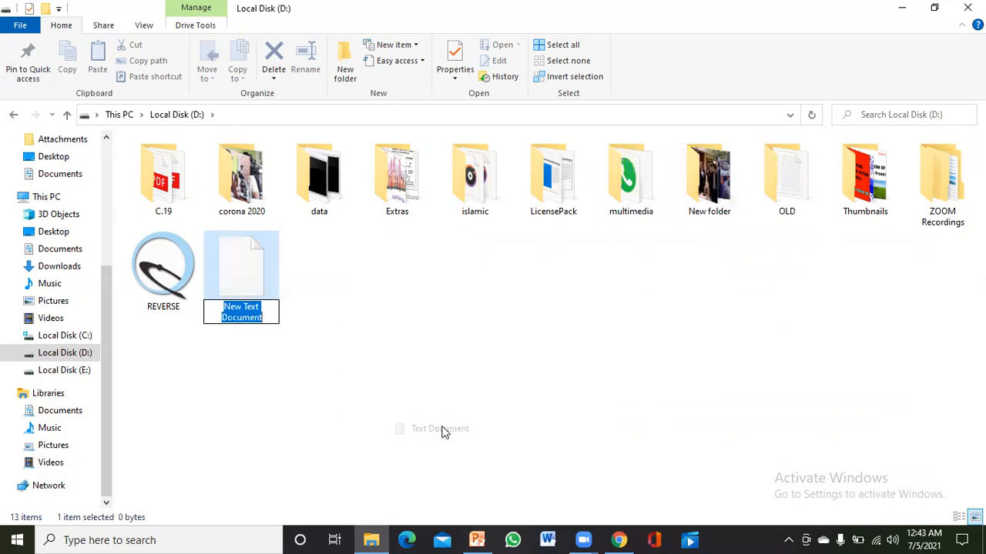
pyautogui.click(371, 363)
# - Paste the copied PDB text into New Text Document in Notepad, save it, then close Notepad and minimize the folder window
pyautogui.doubleClick(271, 308)
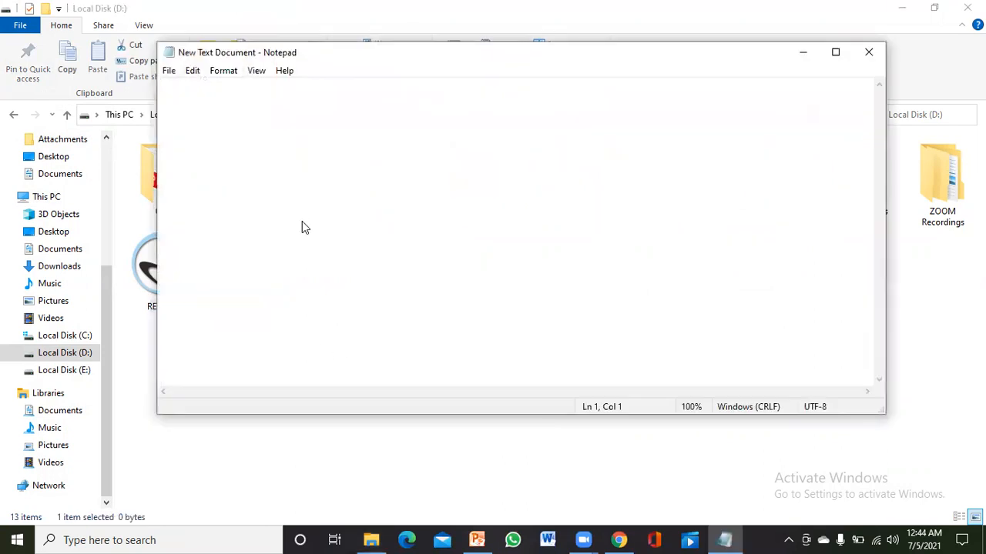
pyautogui.rightClick(302, 223)
pyautogui.click(347, 284)
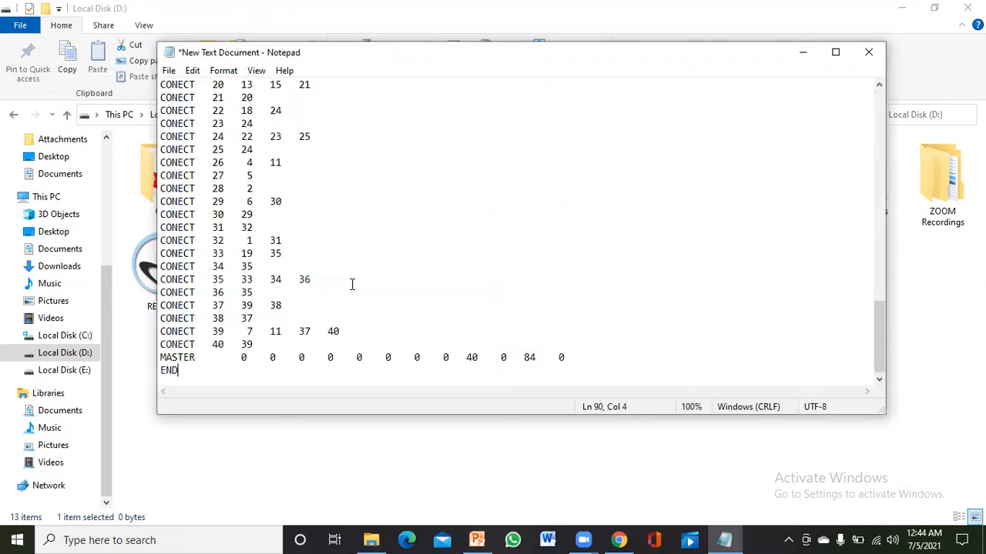
pyautogui.click(167, 70)
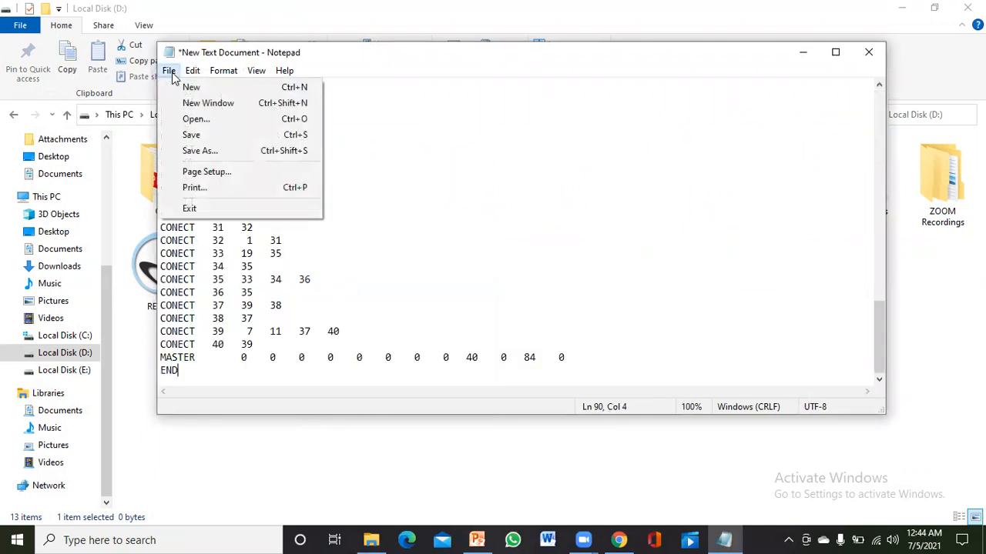
pyautogui.click(190, 135)
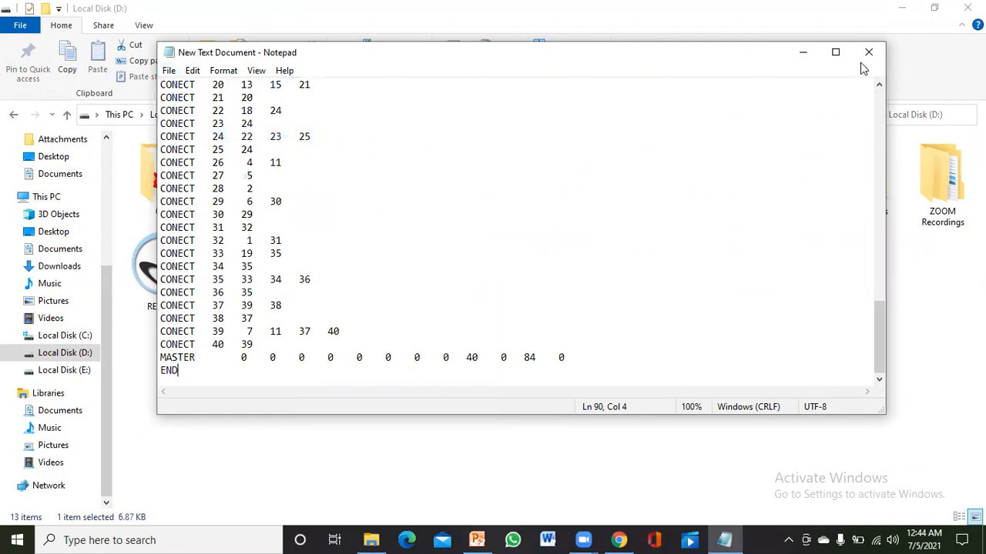
pyautogui.click(869, 52)
pyautogui.click(906, 8)
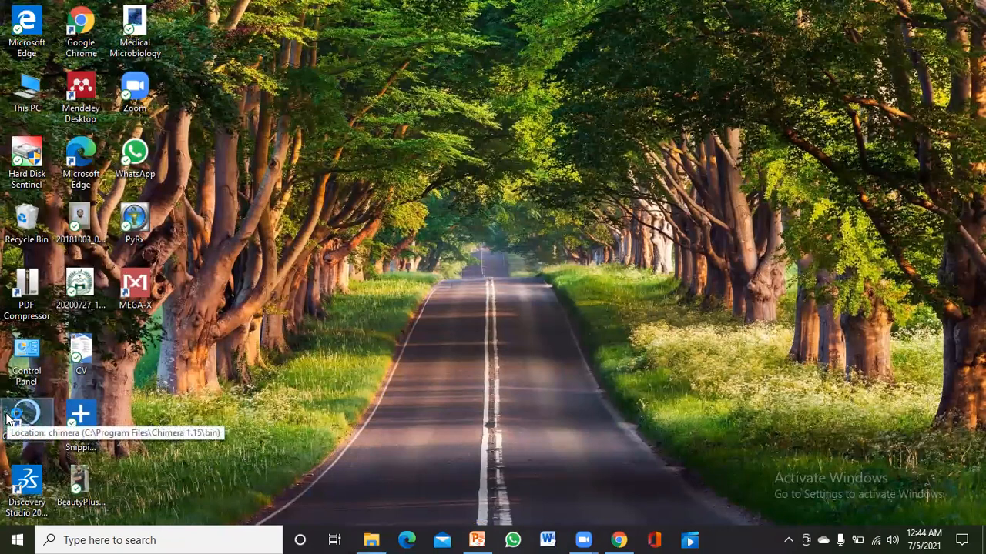
# - Launch UCSF Chimera, maximize it, and choose New Text Document.txt on the D:\ drive as the file to open
pyautogui.doubleClick(8, 418)
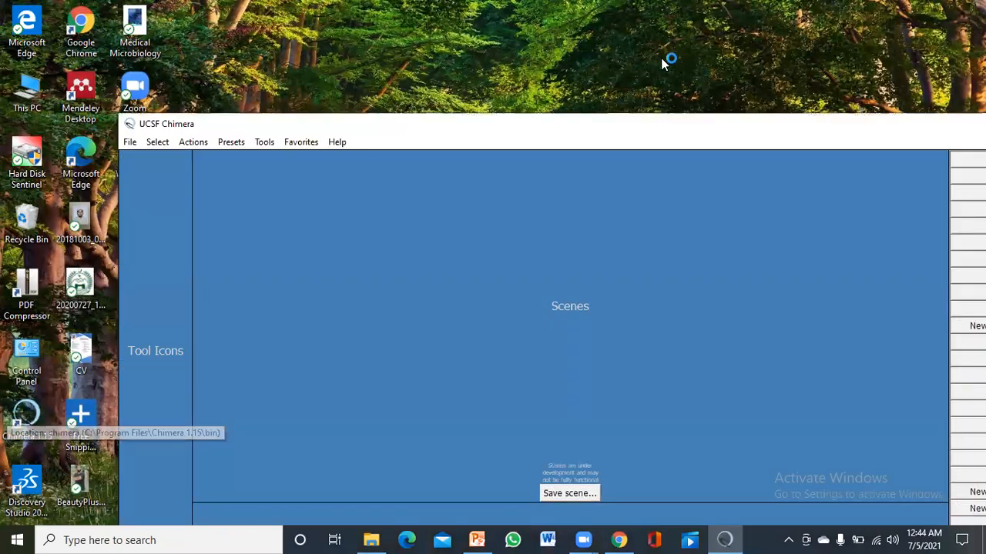
pyautogui.doubleClick(618, 124)
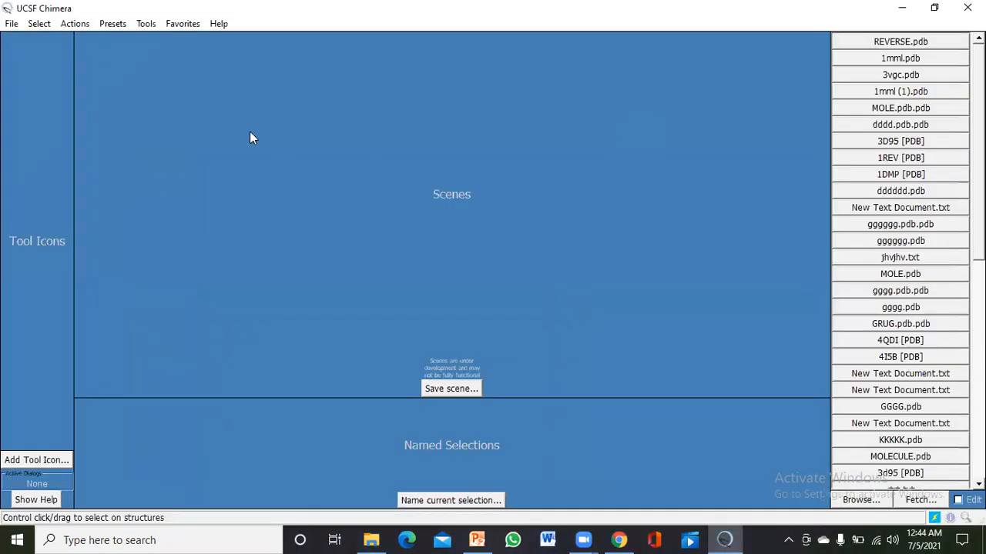
pyautogui.click(12, 24)
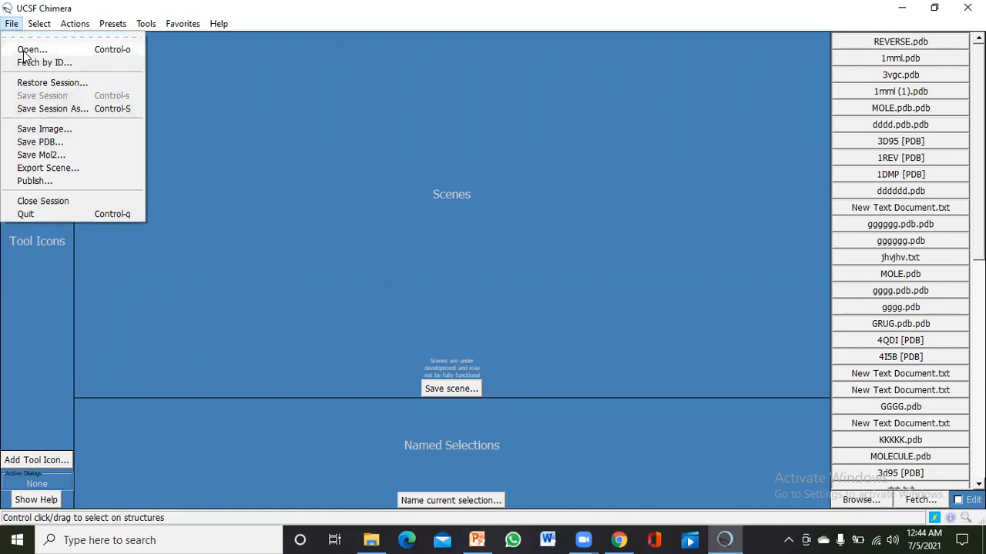
pyautogui.click(29, 50)
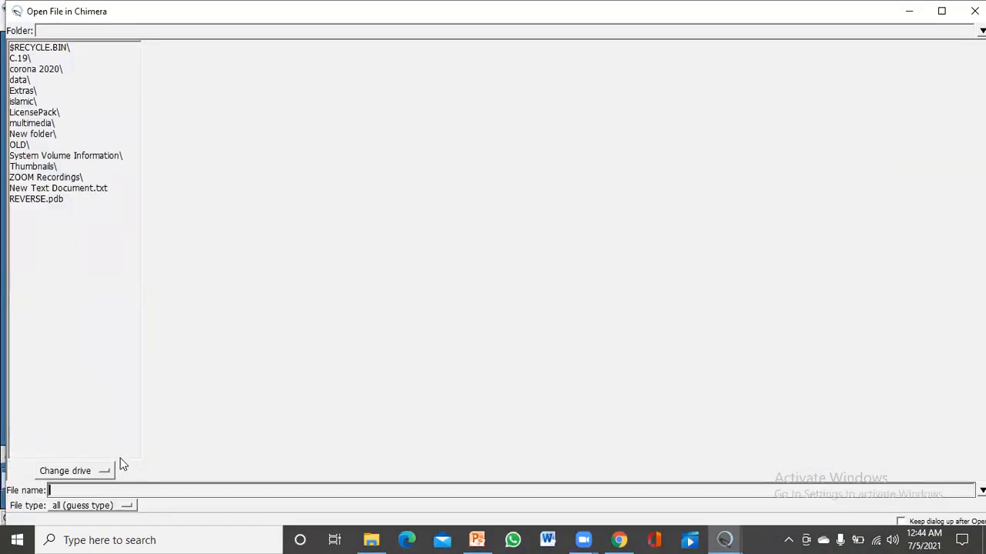
pyautogui.click(105, 473)
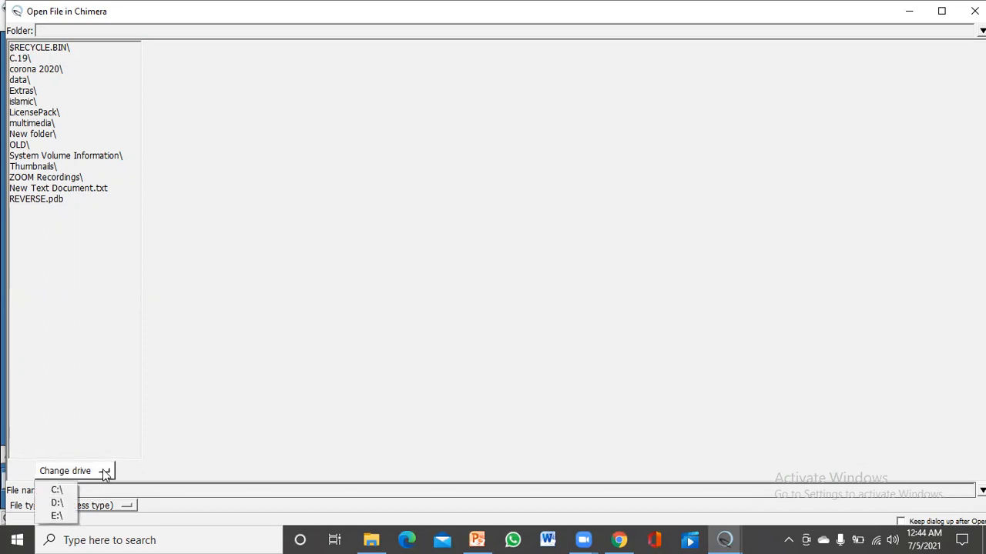
pyautogui.click(55, 503)
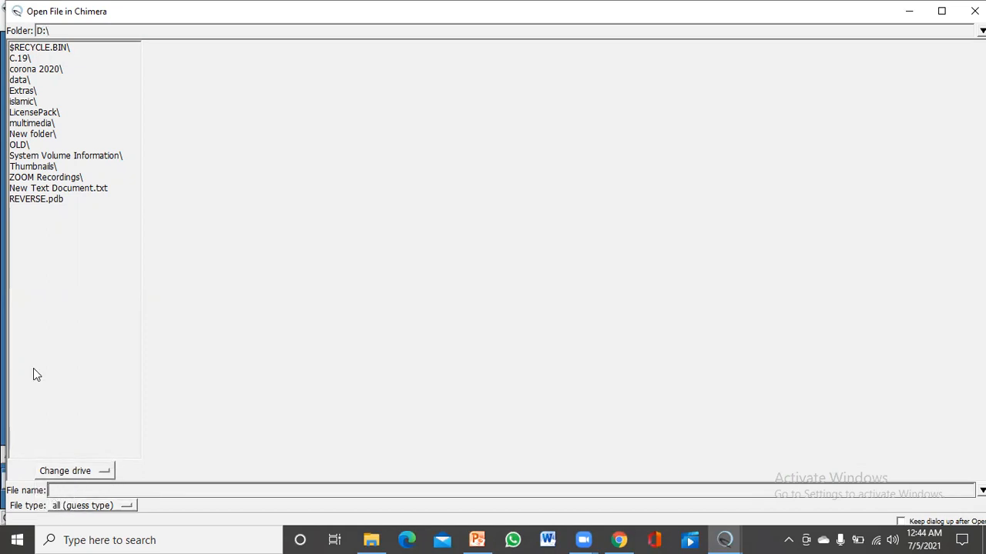
pyautogui.click(80, 189)
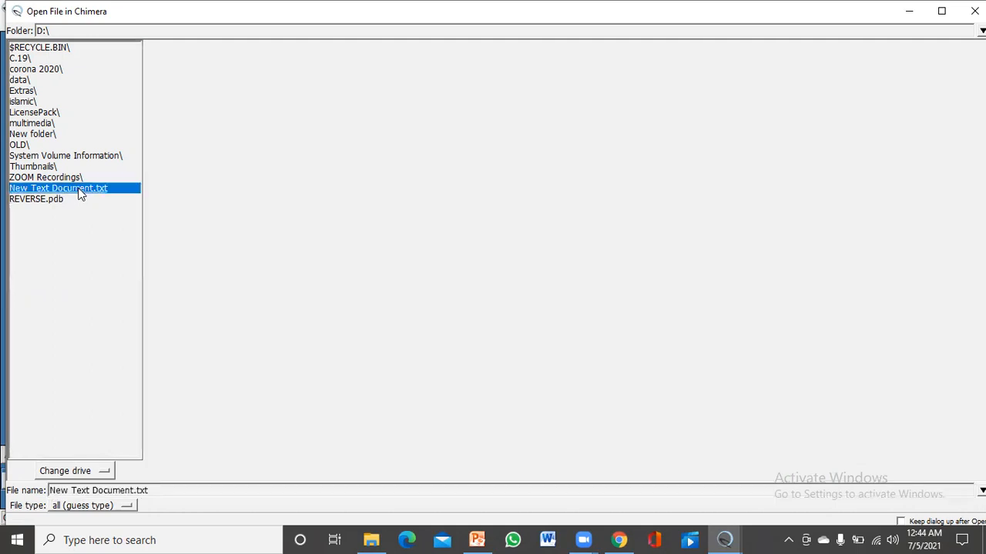
pyautogui.doubleClick(80, 191)
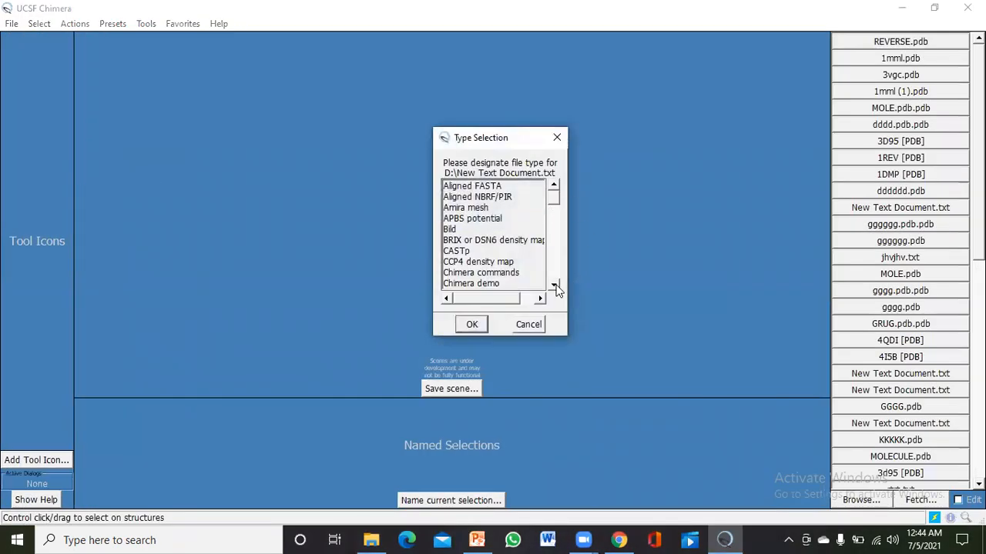
# - Designate PDB as the file type for New Text Document.txt and load the structure
pyautogui.click(555, 287)
pyautogui.click(554, 286)
pyautogui.click(554, 287)
pyautogui.click(554, 287)
pyautogui.click(554, 287)
pyautogui.click(555, 287)
pyautogui.click(554, 287)
pyautogui.click(554, 287)
pyautogui.click(554, 287)
pyautogui.click(555, 287)
pyautogui.click(554, 286)
pyautogui.click(554, 286)
pyautogui.click(554, 287)
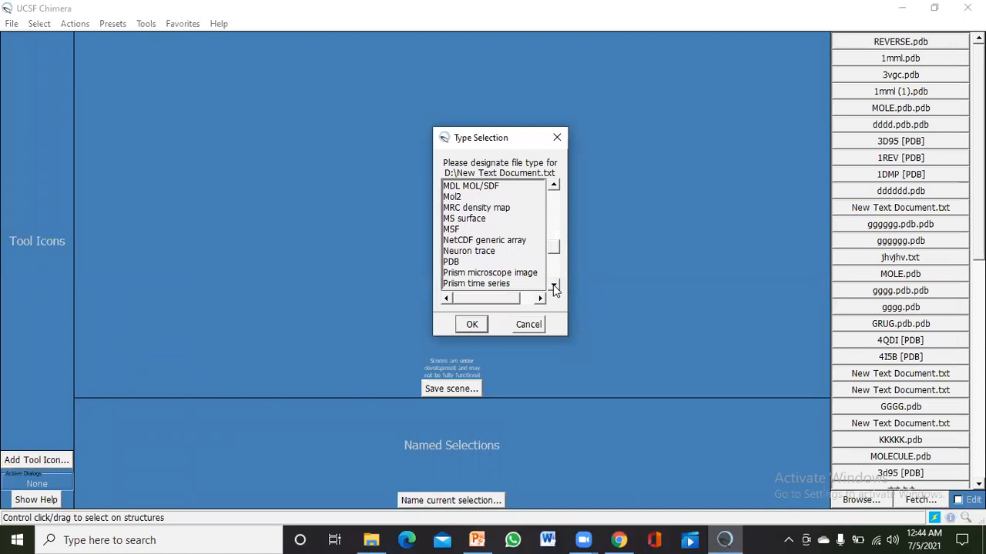
pyautogui.click(452, 262)
pyautogui.click(475, 329)
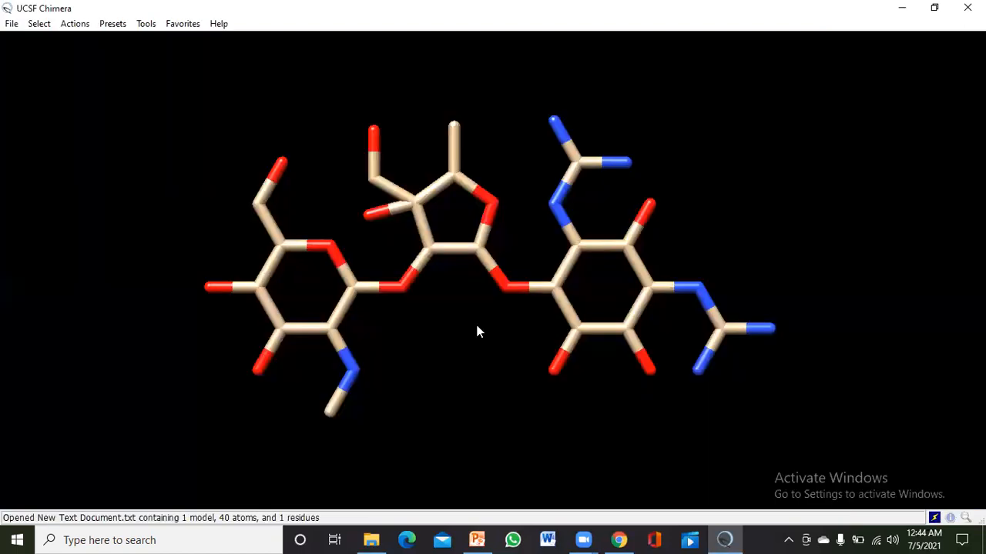
# - Try to minimize the streptomycin structure, adding hydrogens with H-bonds considered and using AM1-BCC charges with a net charge of +0
pyautogui.moveTo(207, 276); pyautogui.dragTo(524, 260)
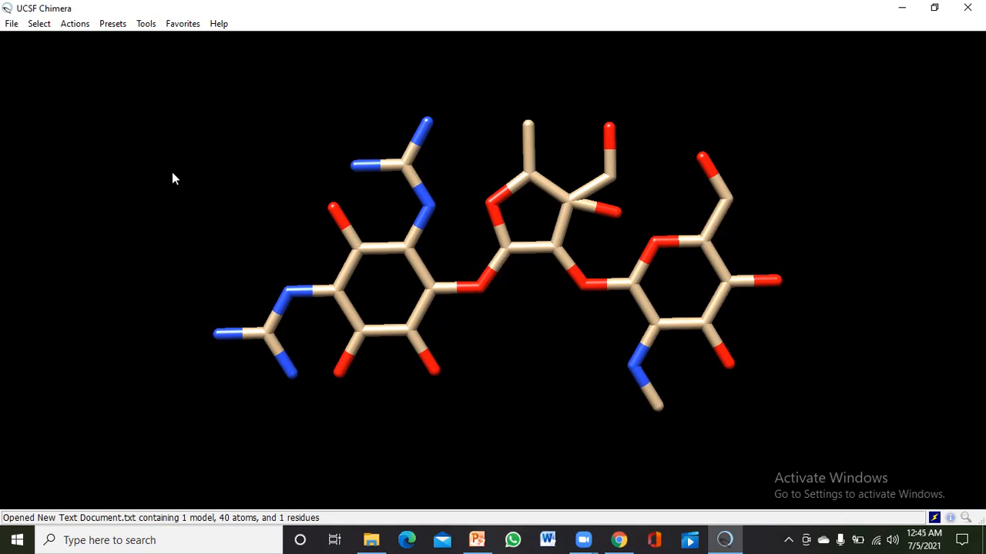
pyautogui.click(142, 26)
pyautogui.moveTo(191, 141)
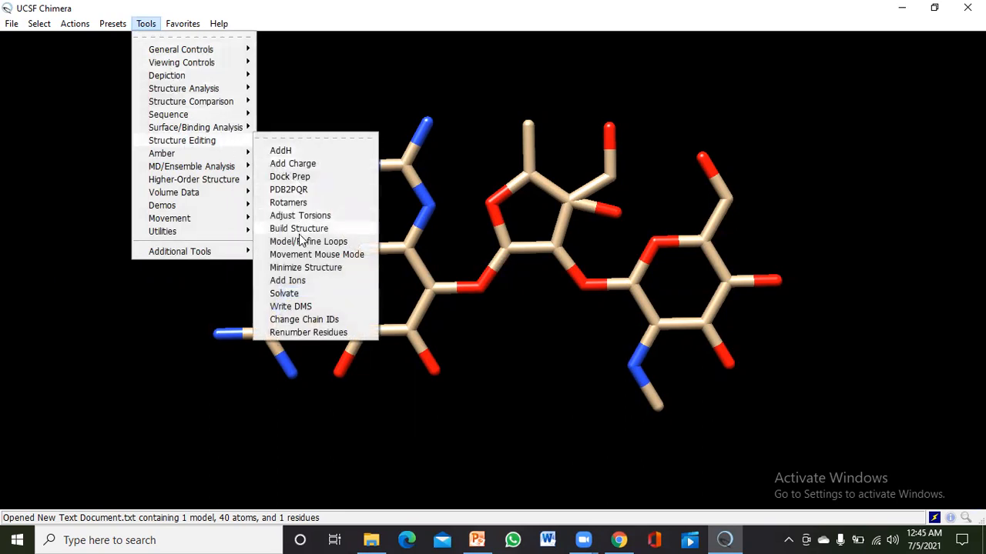
pyautogui.click(300, 268)
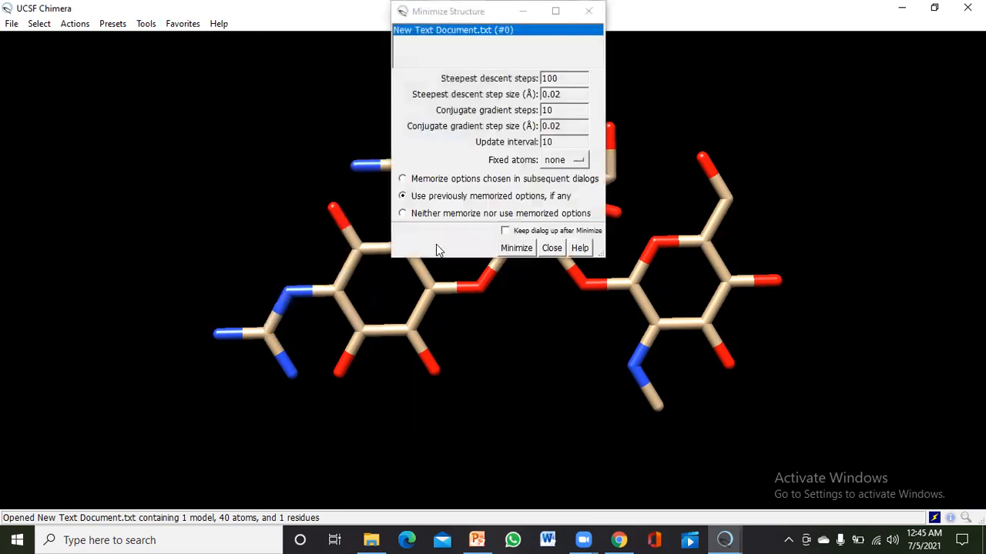
pyautogui.click(516, 250)
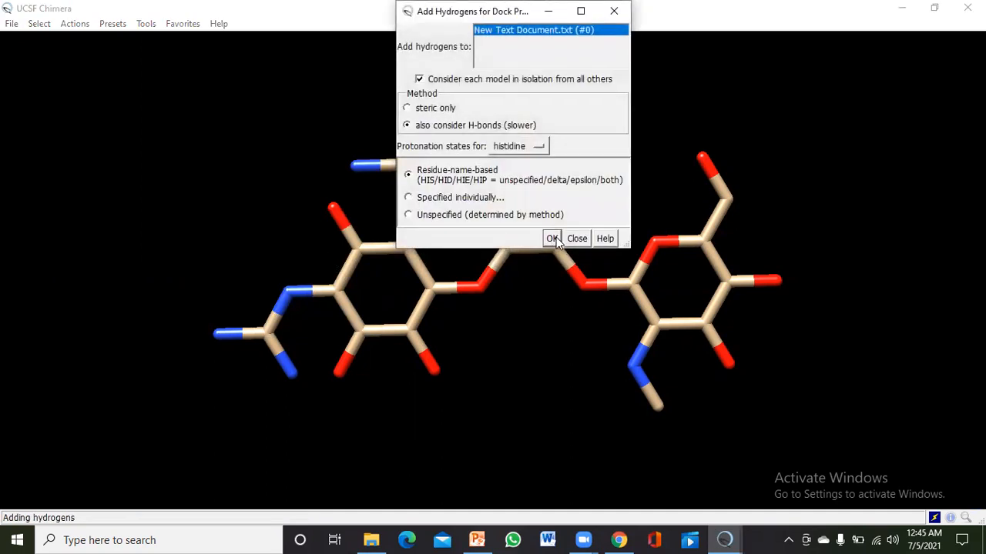
pyautogui.click(551, 163)
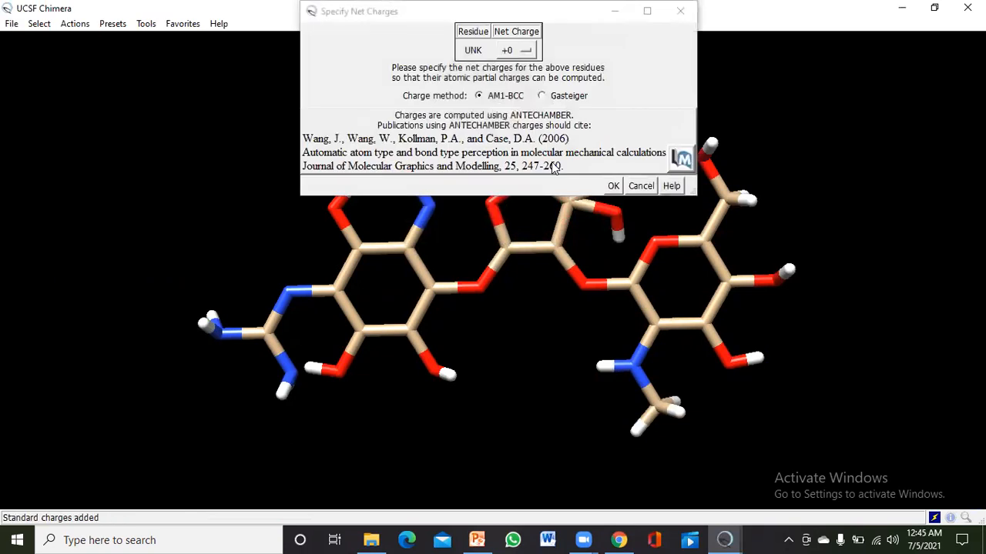
pyautogui.click(613, 185)
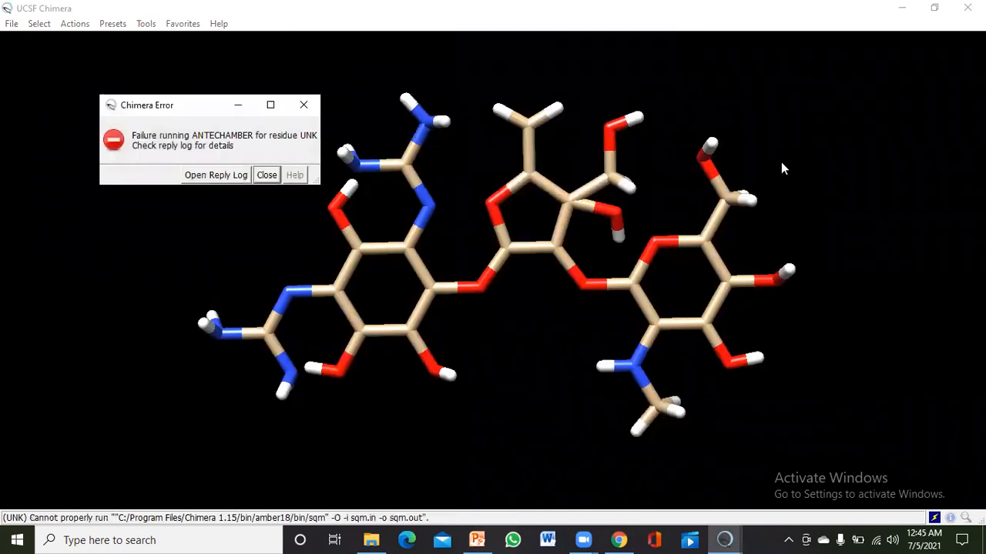
pyautogui.click(265, 176)
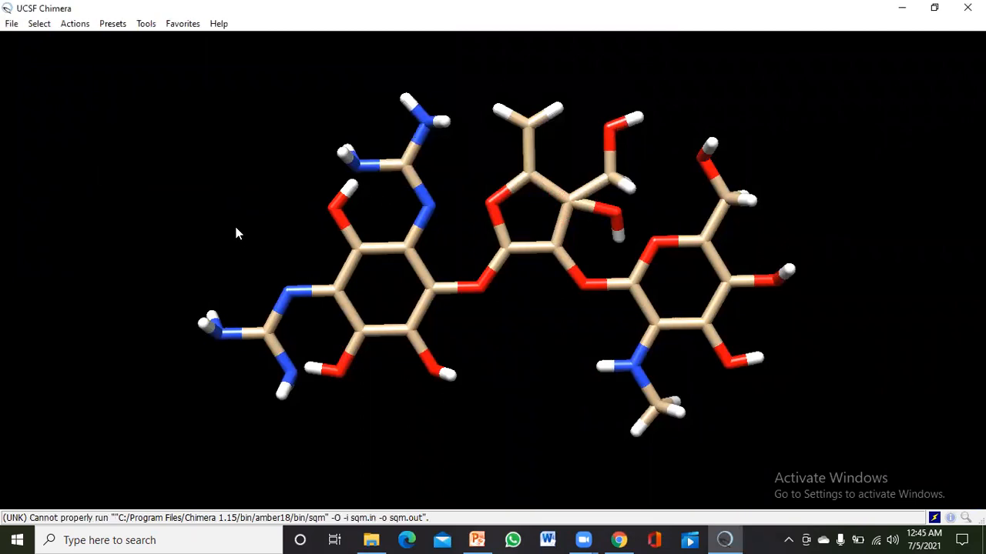
pyautogui.moveTo(217, 217); pyautogui.dragTo(274, 231)
pyautogui.moveTo(409, 146); pyautogui.dragTo(418, 141)
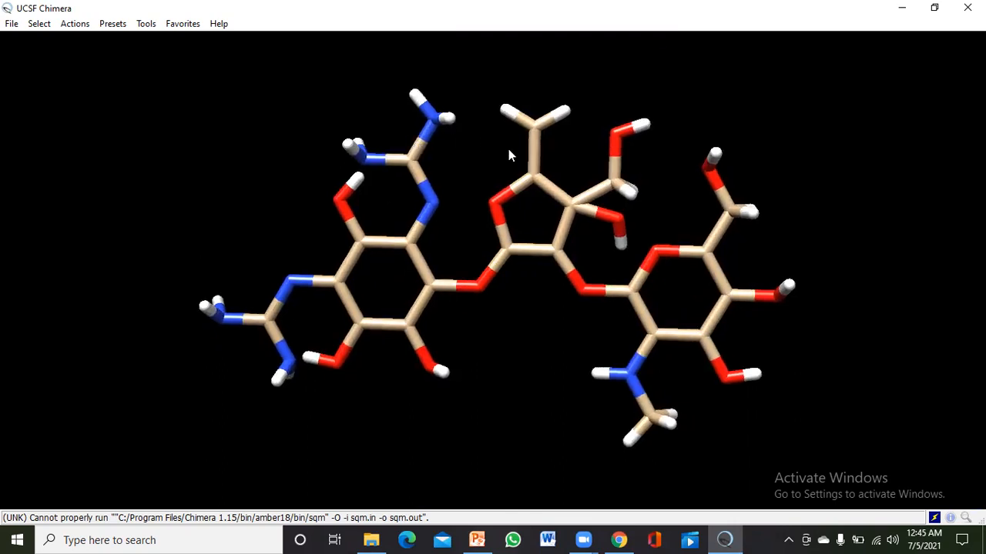
pyautogui.moveTo(558, 178); pyautogui.dragTo(559, 169)
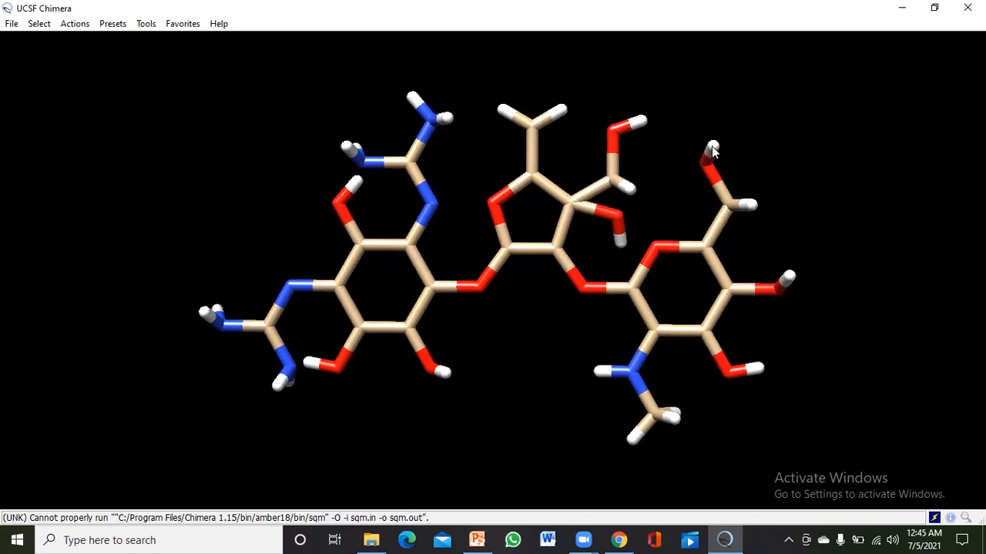
pyautogui.moveTo(751, 208)
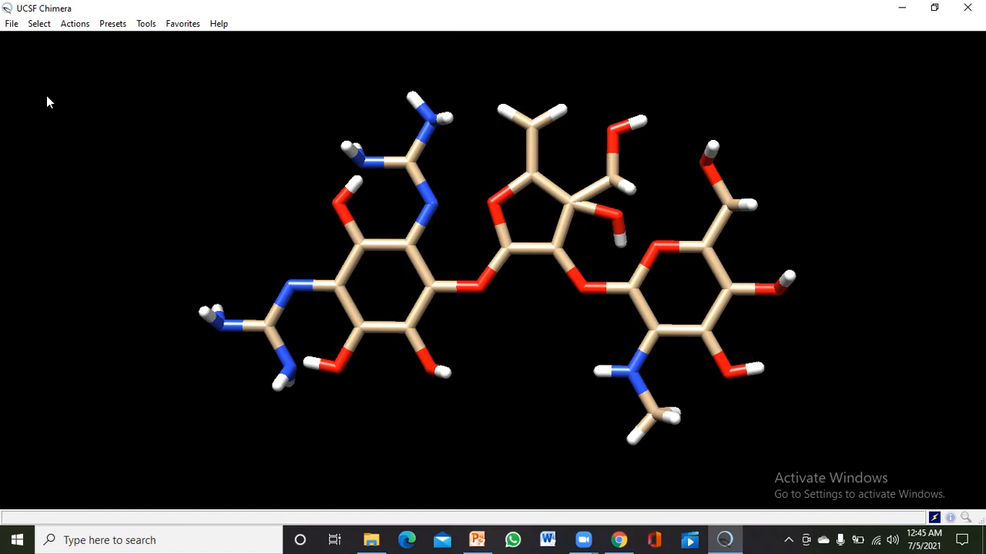
# - Save the streptomycin structure in PDB format as Strepto.pdb on the D:\ drive and close Chimera
pyautogui.click(13, 25)
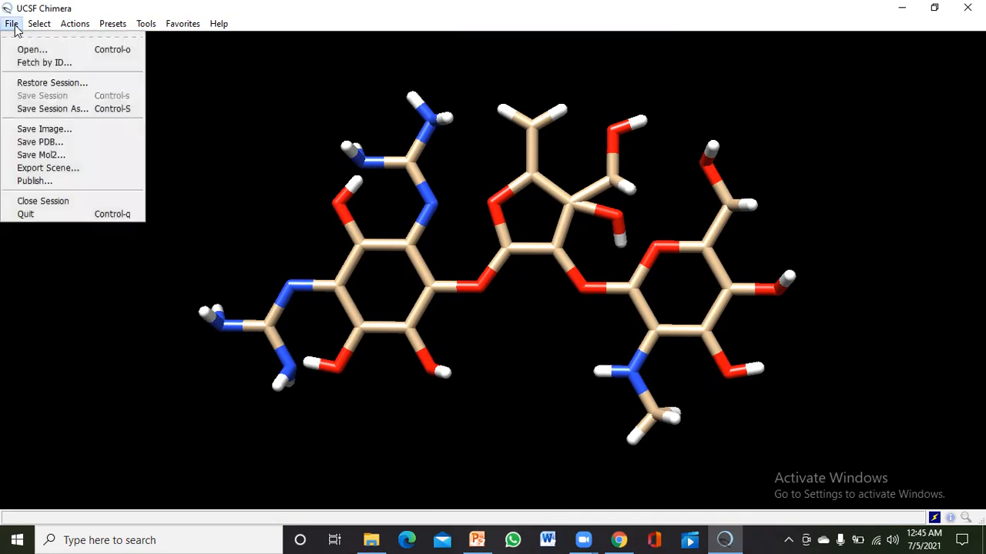
pyautogui.click(40, 143)
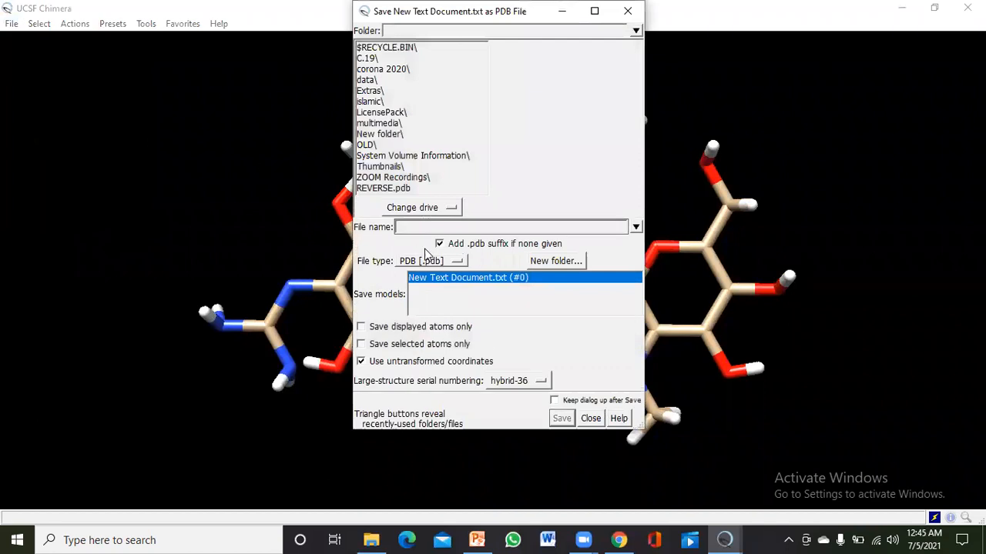
pyautogui.click(451, 208)
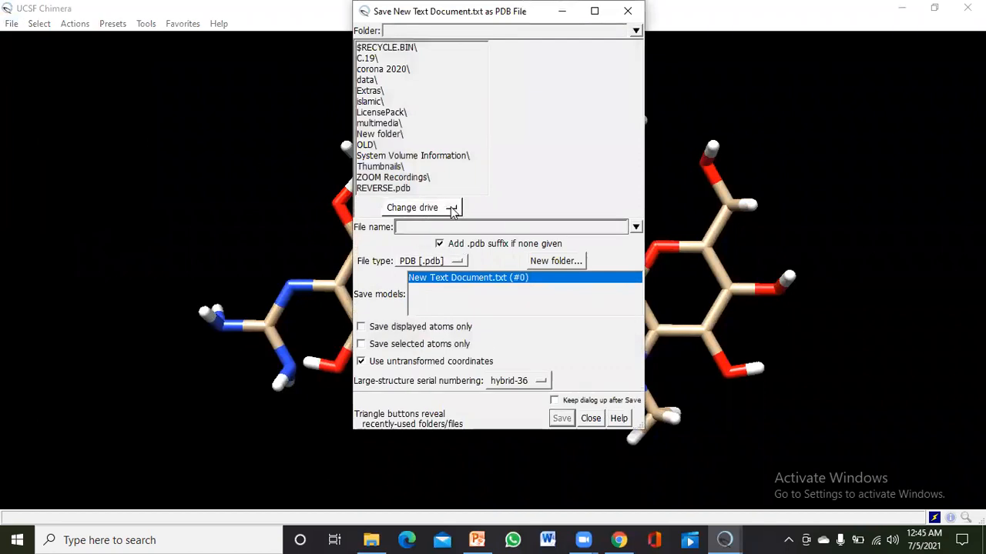
pyautogui.click(404, 240)
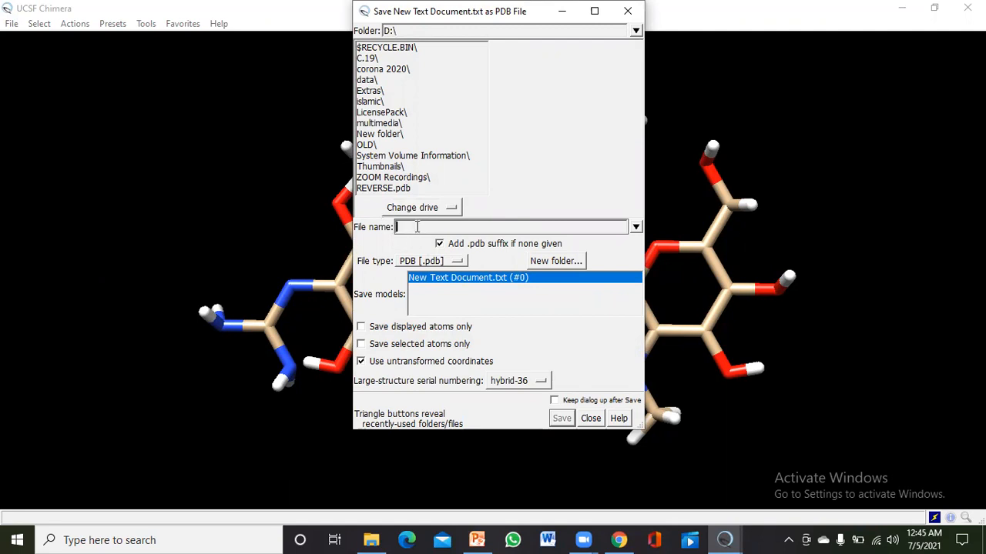
pyautogui.write('Strepto.pdb')
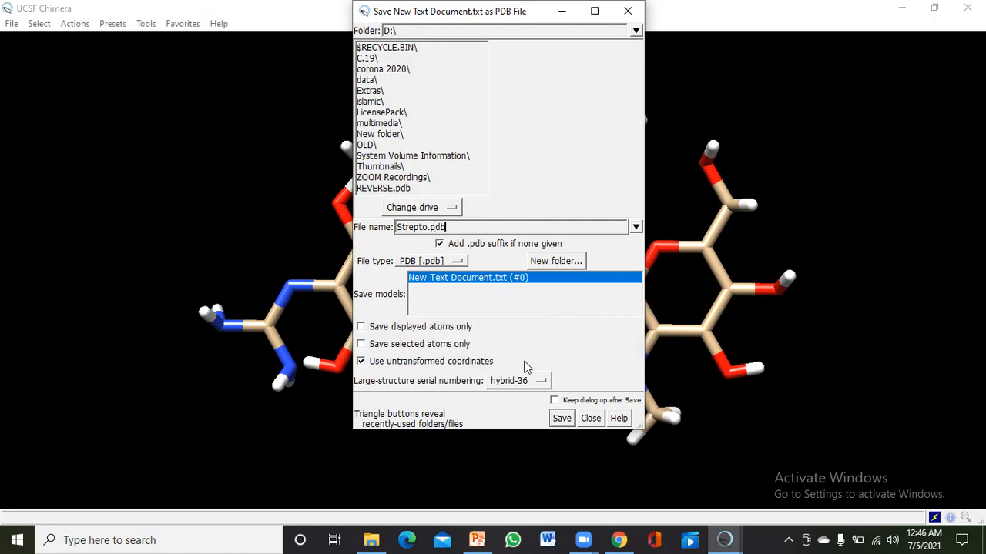
pyautogui.click(561, 418)
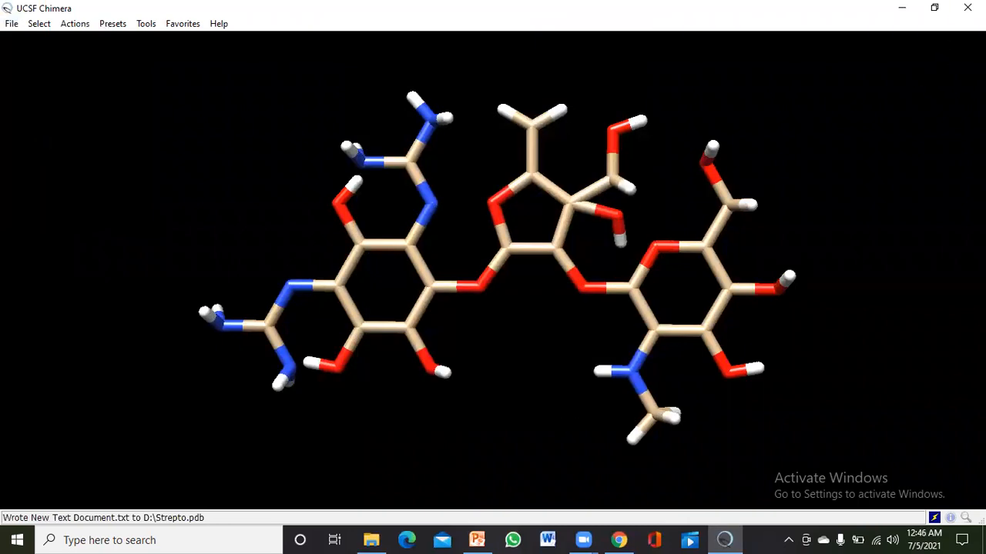
pyautogui.click(967, 8)
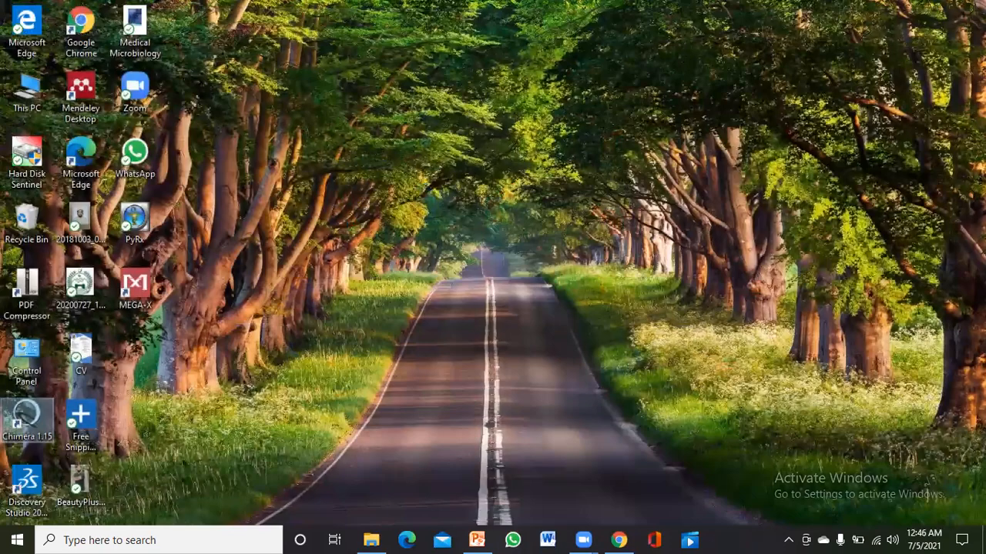
# - Permanently delete New Text Document from the D: drive in File Explorer and minimize the folder window
pyautogui.click(372, 539)
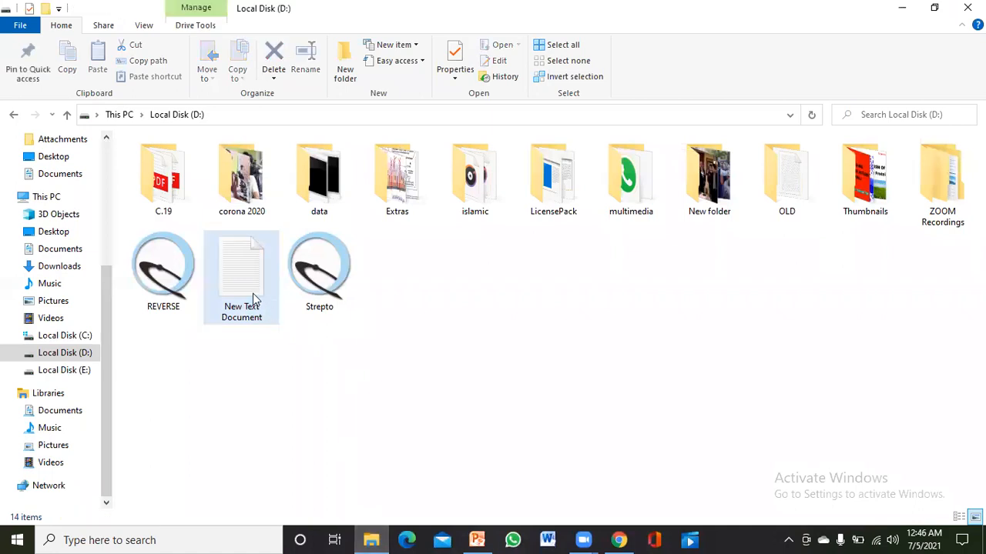
pyautogui.hotkey('shift', 'Delete')
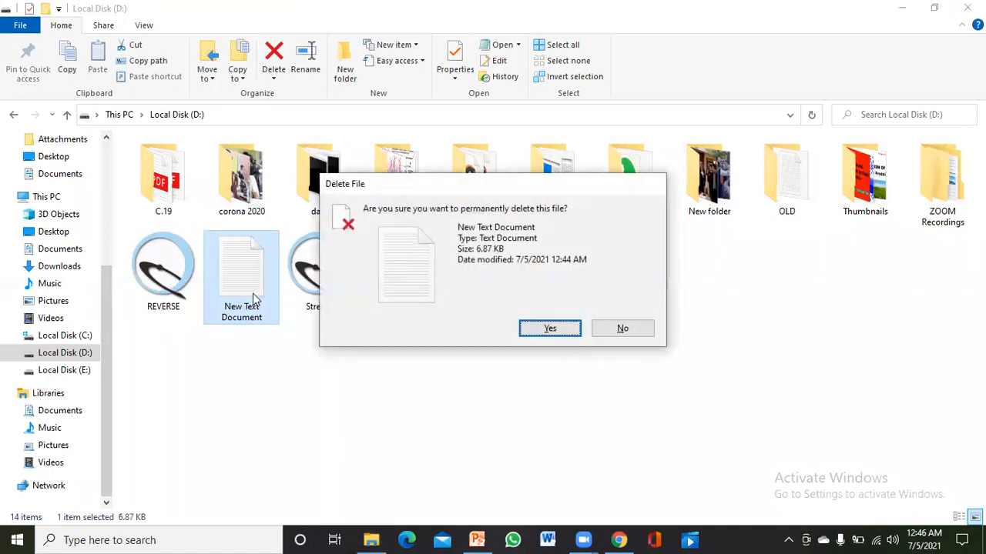
pyautogui.press('Return')
pyautogui.click(176, 306)
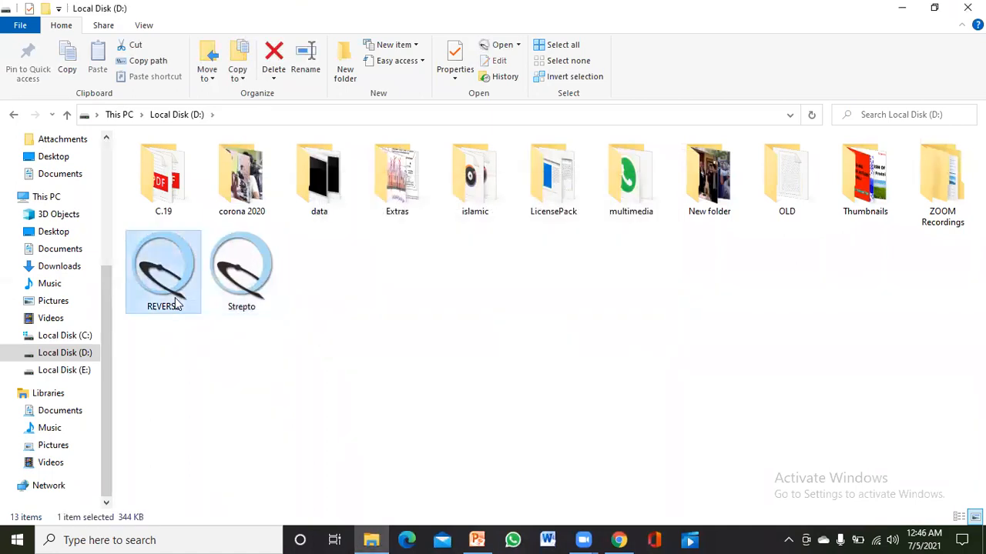
pyautogui.click(231, 286)
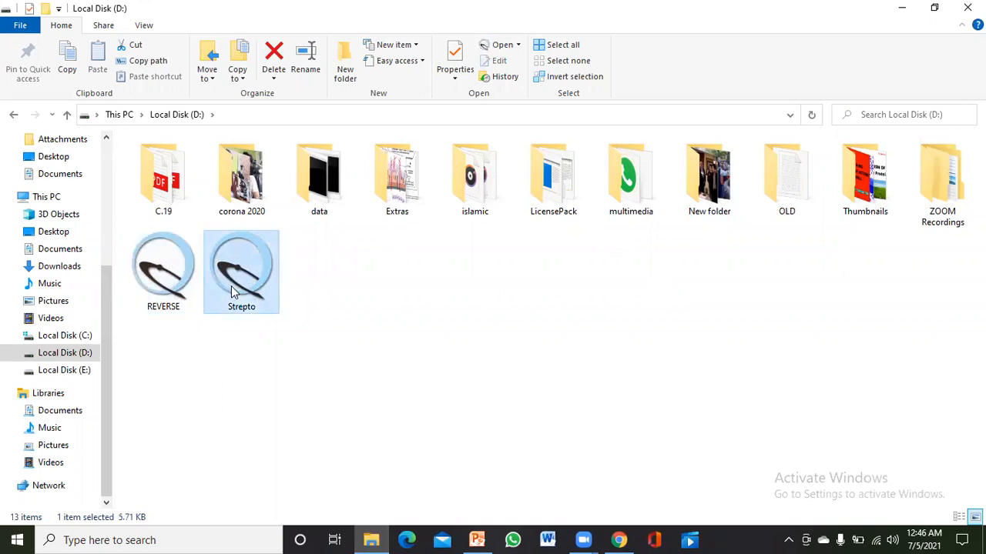
pyautogui.click(269, 364)
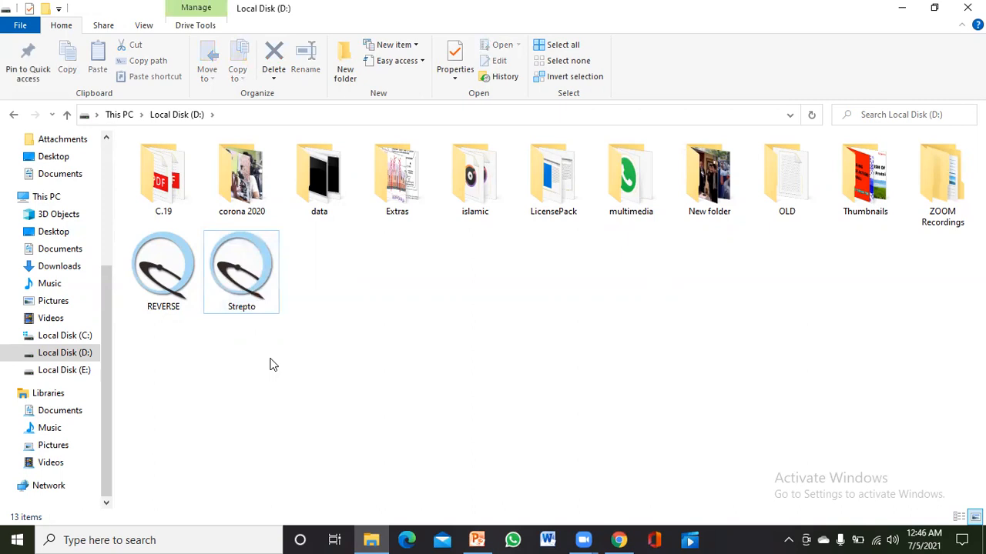
pyautogui.click(897, 7)
pyautogui.rightClick(793, 109)
pyautogui.click(811, 152)
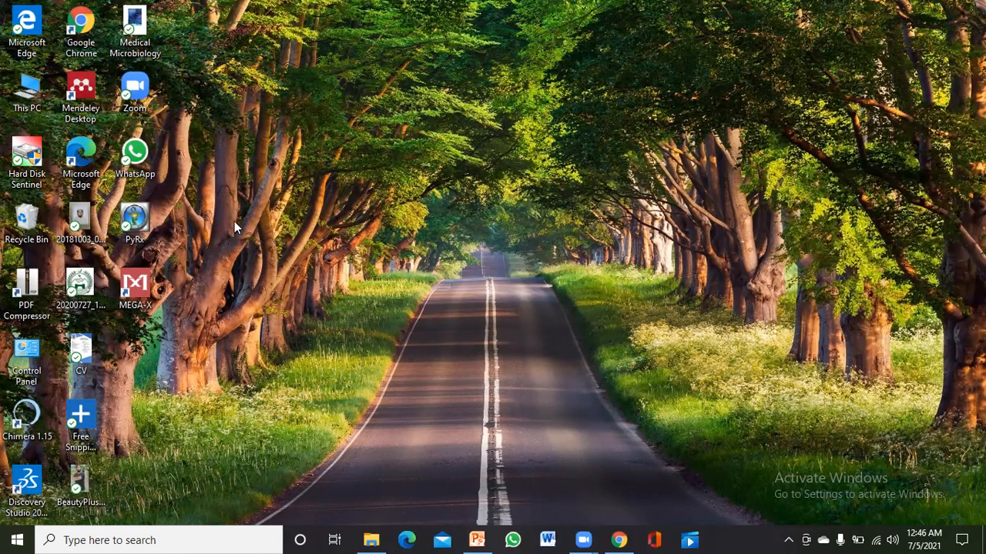
# - Launch PyRx, maximize it, and bring up the molecule selection stage of the AutoDock Wizard
pyautogui.click(135, 221)
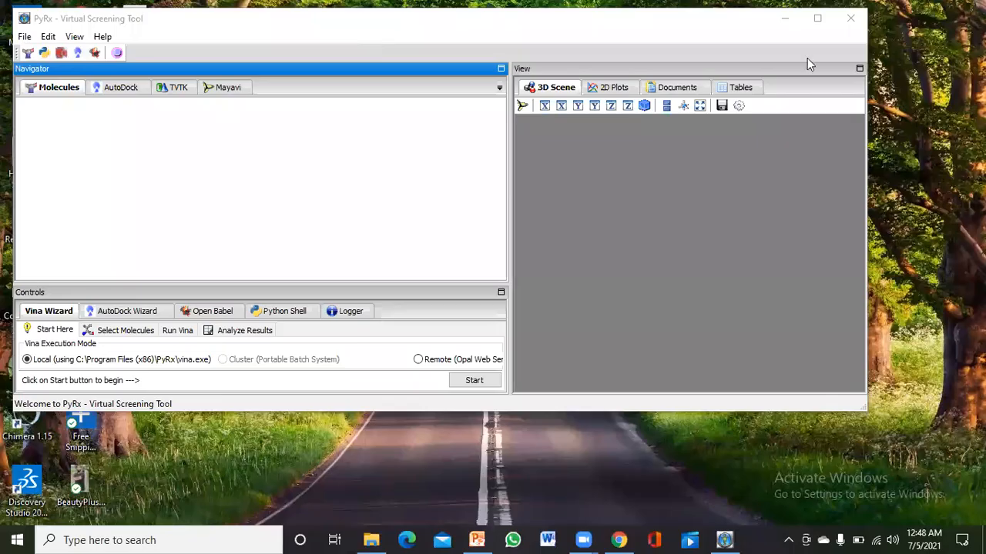
pyautogui.click(817, 20)
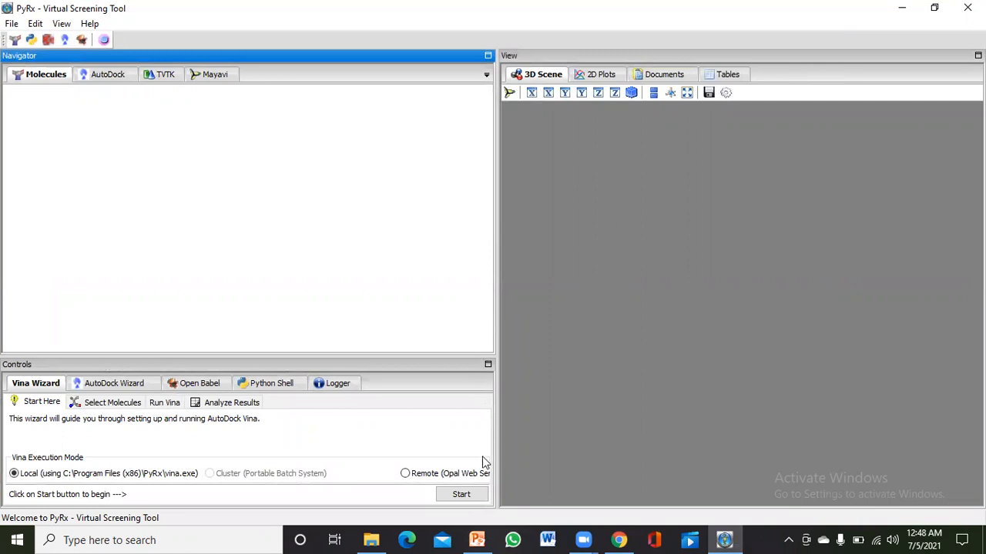
pyautogui.click(461, 494)
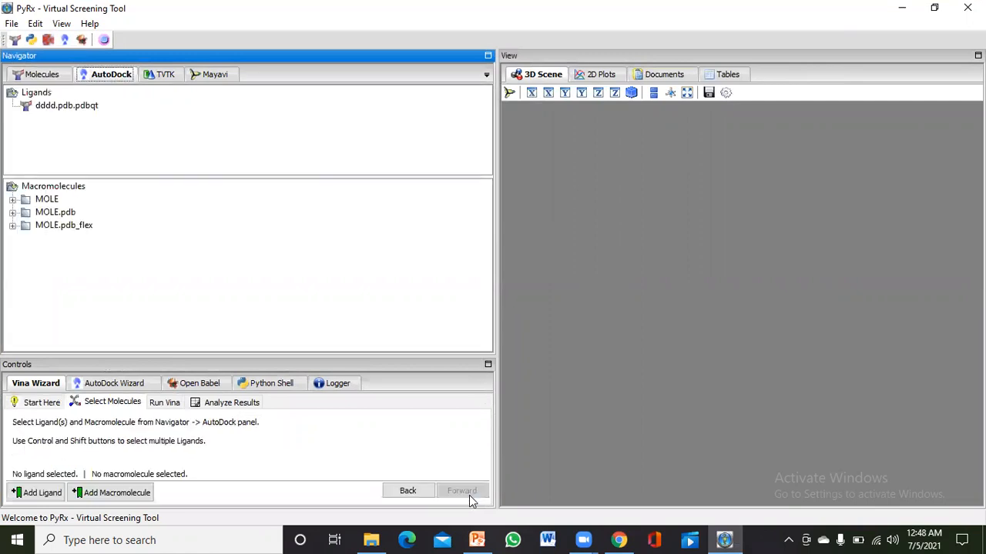
pyautogui.click(121, 384)
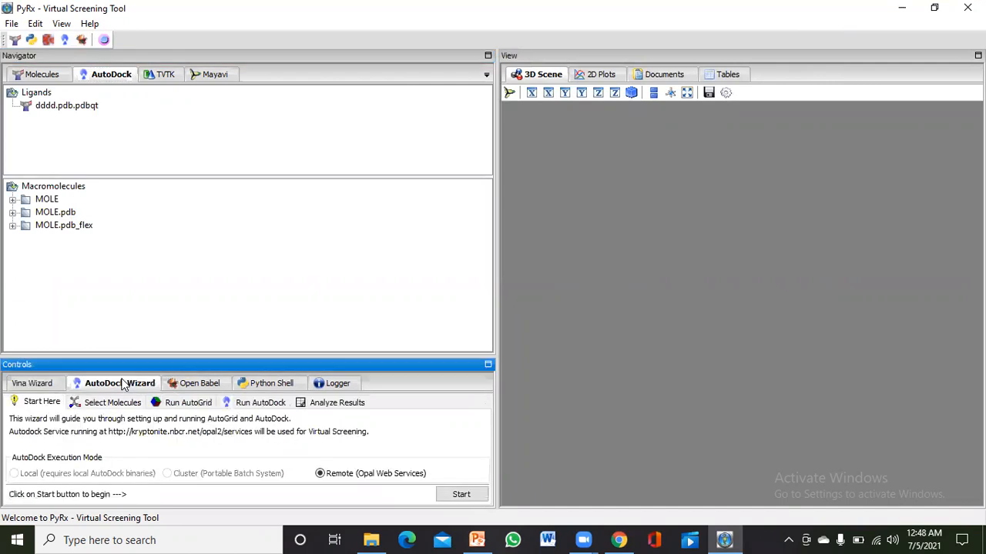
pyautogui.click(117, 406)
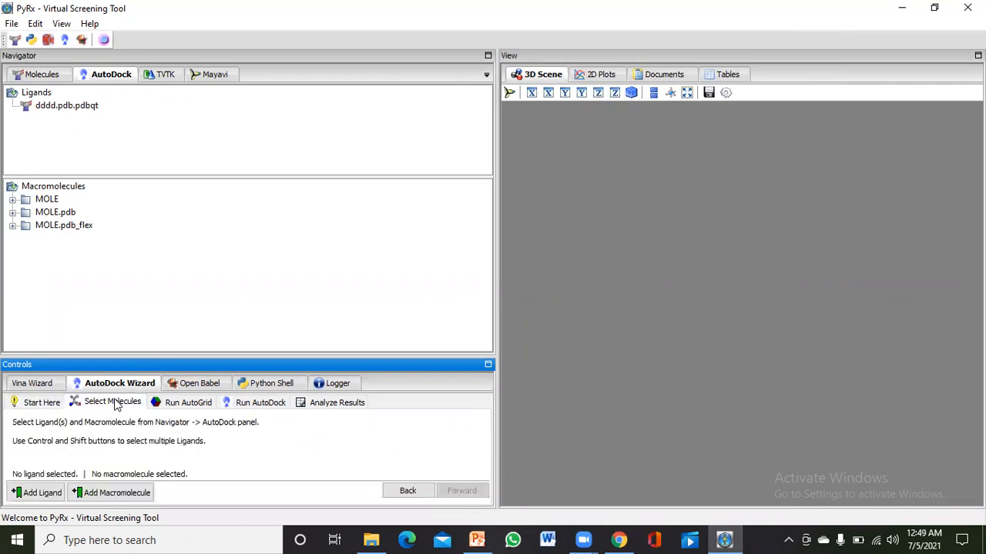
# - Load REVERSE from the D: drive as a macromolecule and widen the 3D scene area
pyautogui.click(112, 497)
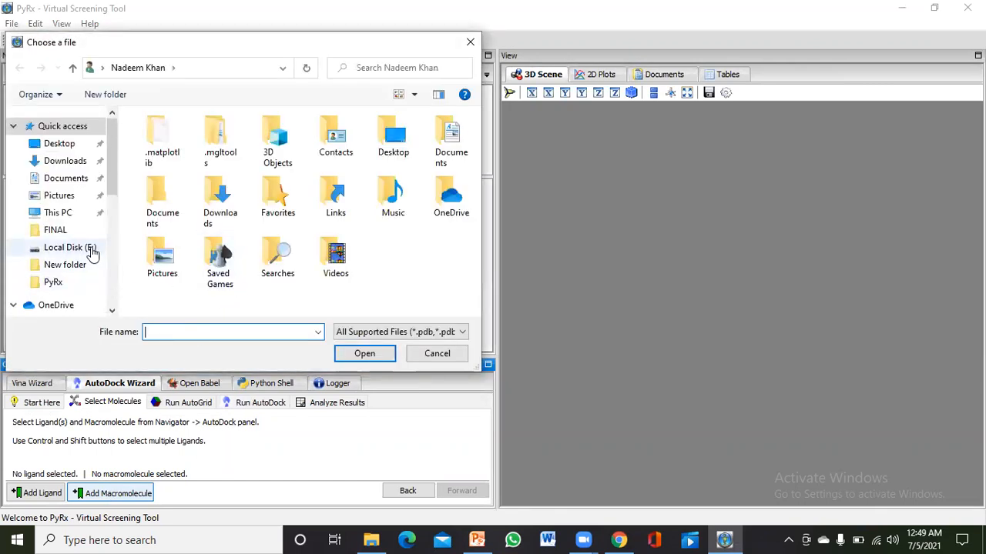
pyautogui.moveTo(114, 170); pyautogui.dragTo(119, 276)
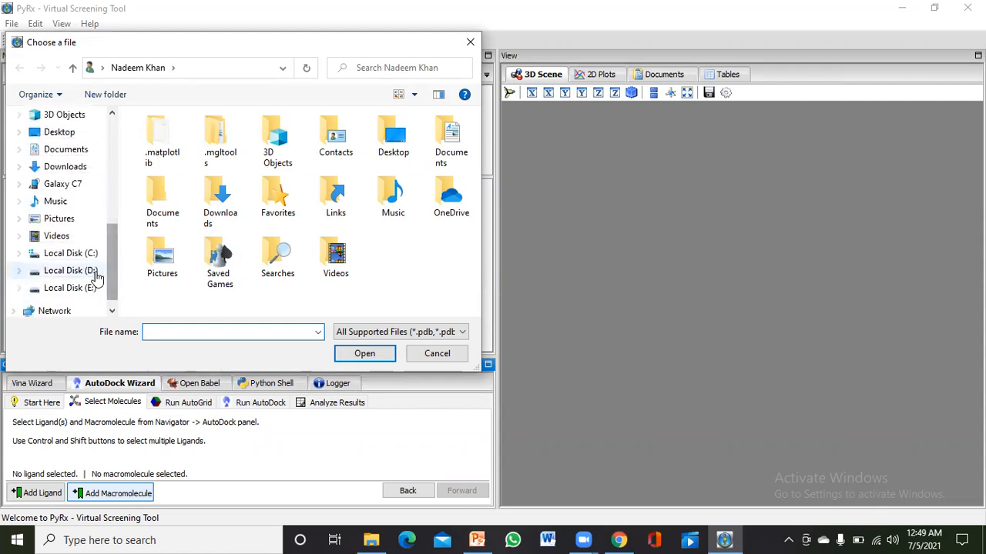
pyautogui.click(87, 271)
pyautogui.moveTo(475, 190); pyautogui.dragTo(477, 253)
pyautogui.click(422, 183)
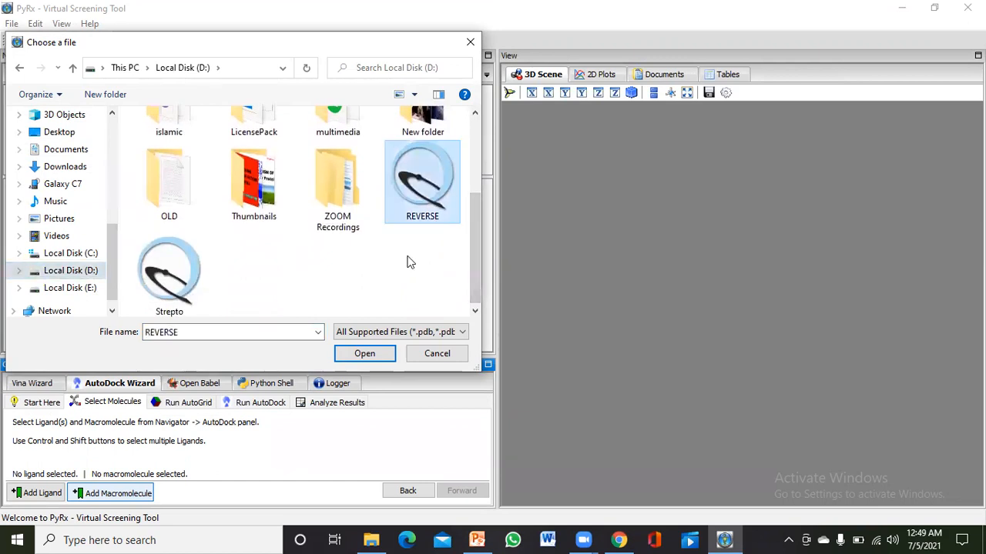
pyautogui.click(365, 354)
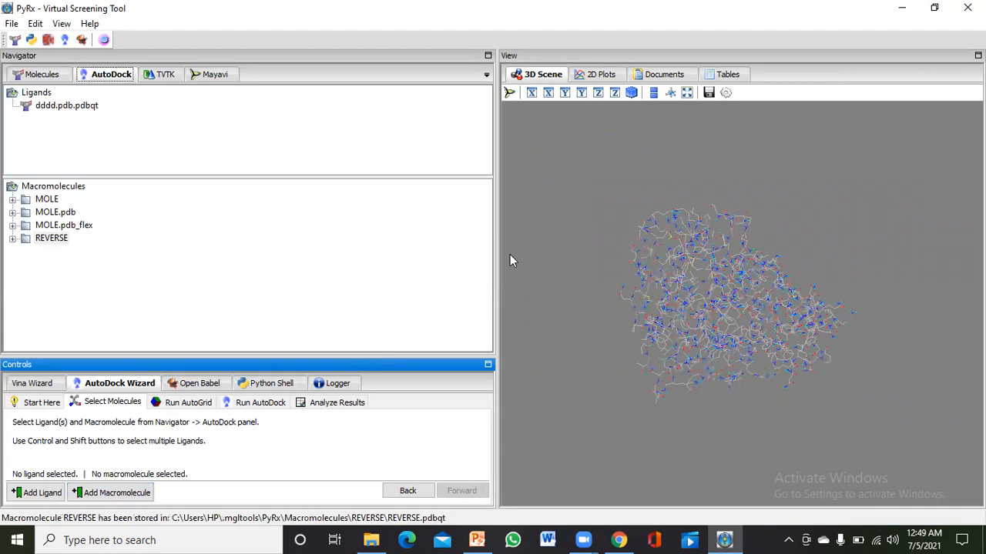
pyautogui.moveTo(496, 262); pyautogui.dragTo(407, 264)
pyautogui.moveTo(596, 266)
pyautogui.mouseDown()
pyautogui.moveTo(612, 326)
pyautogui.moveTo(497, 182)
pyautogui.moveTo(592, 232)
pyautogui.moveTo(583, 262)
pyautogui.moveTo(590, 278)
pyautogui.mouseUp()
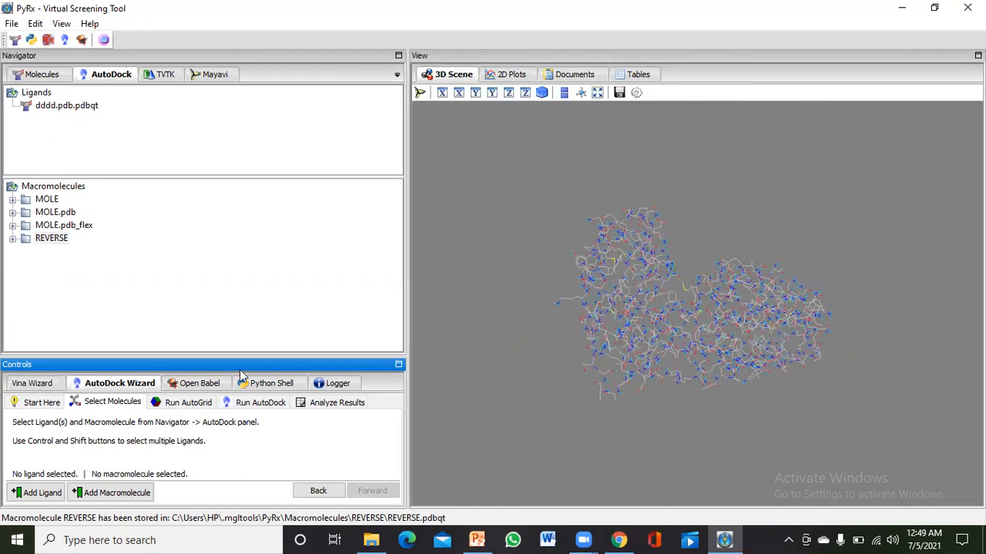
# - Load Strepto from the D: drive as a ligand and widen the 3D scene area further
pyautogui.click(42, 493)
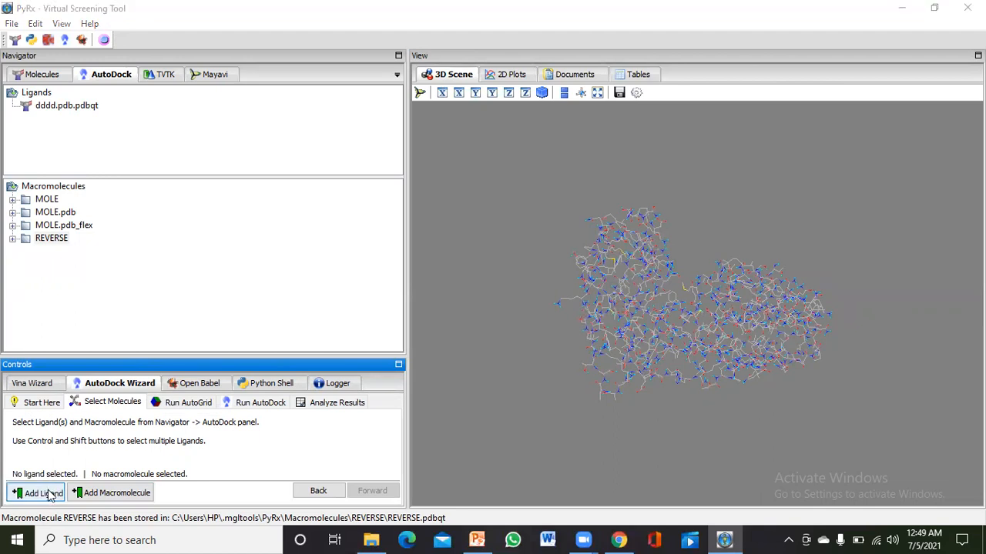
pyautogui.moveTo(475, 187); pyautogui.dragTo(475, 267)
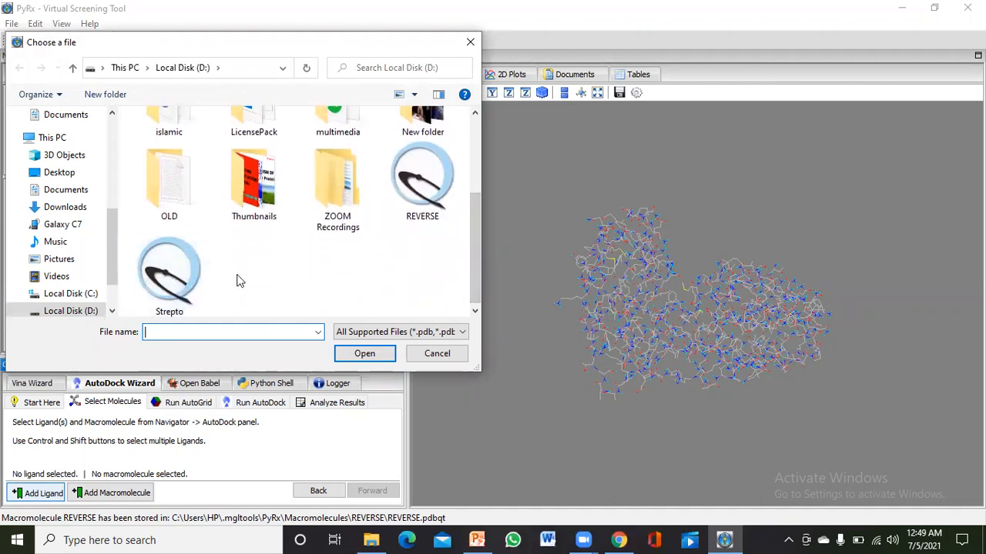
pyautogui.click(183, 273)
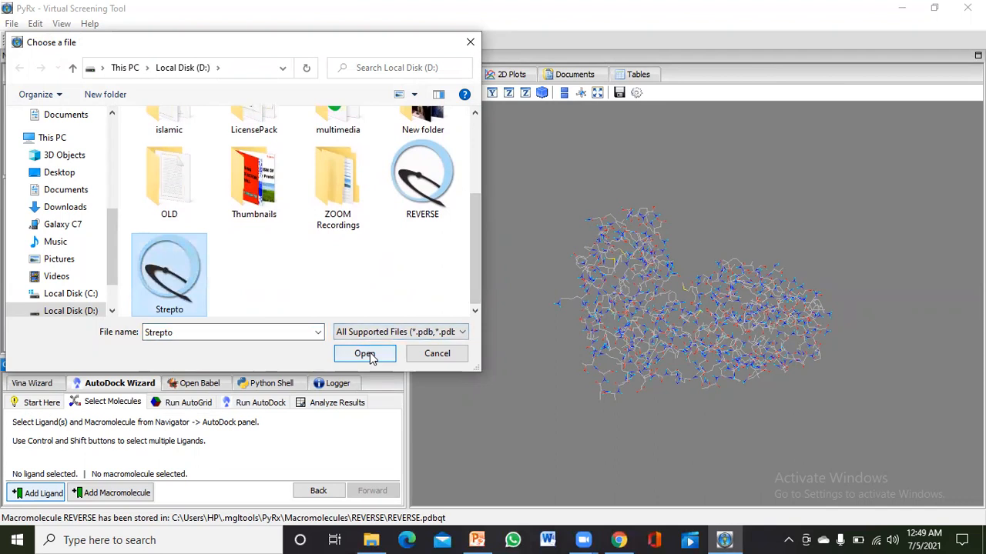
pyautogui.click(366, 354)
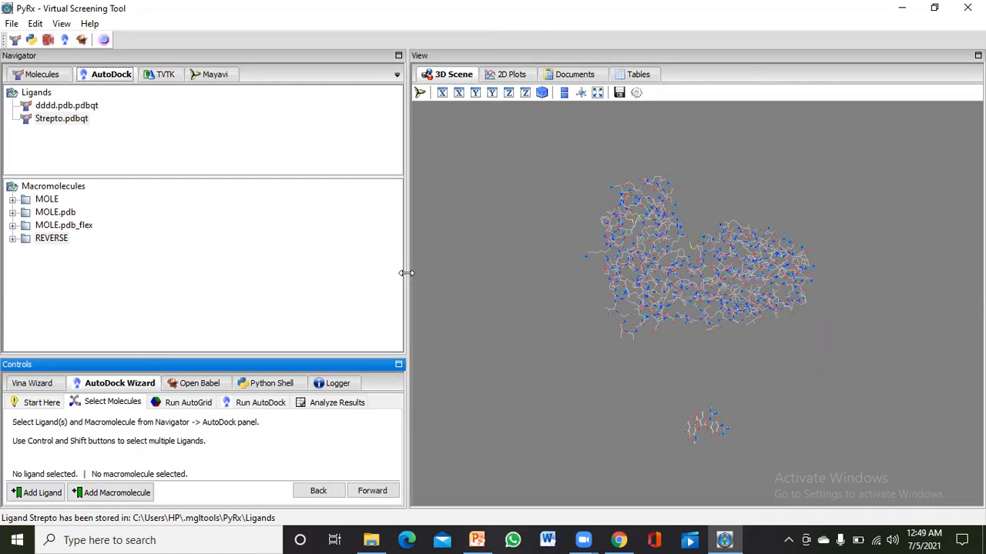
pyautogui.moveTo(405, 274); pyautogui.dragTo(323, 279)
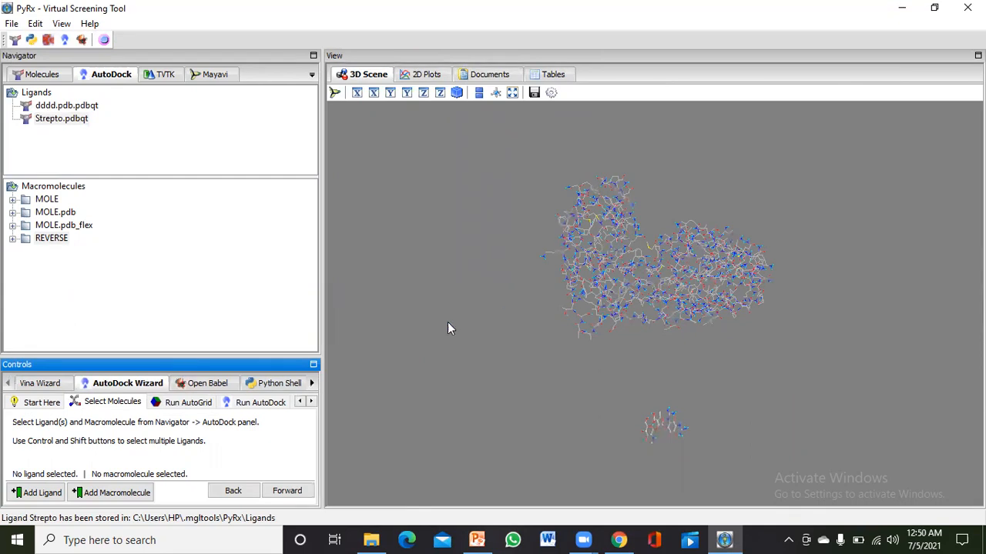
# - Expand REVERSE among the loaded molecules and apply atom labels to its residue PRO30
pyautogui.click(61, 77)
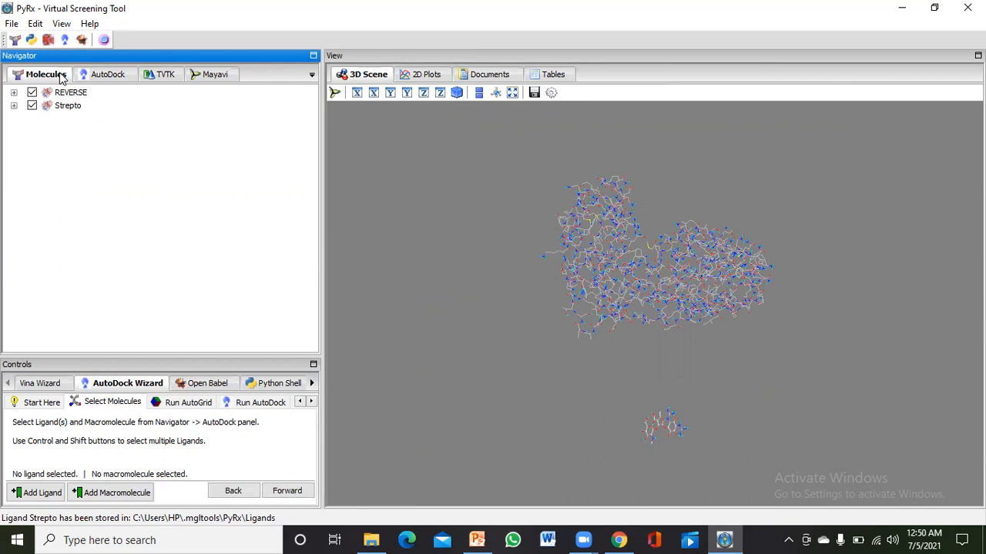
pyautogui.click(14, 93)
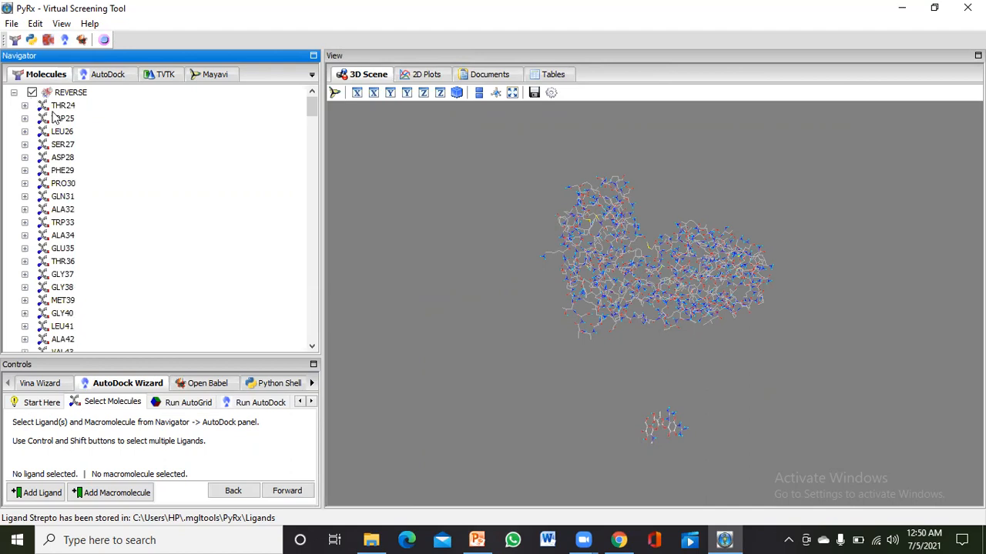
pyautogui.click(63, 184)
pyautogui.rightClick(65, 184)
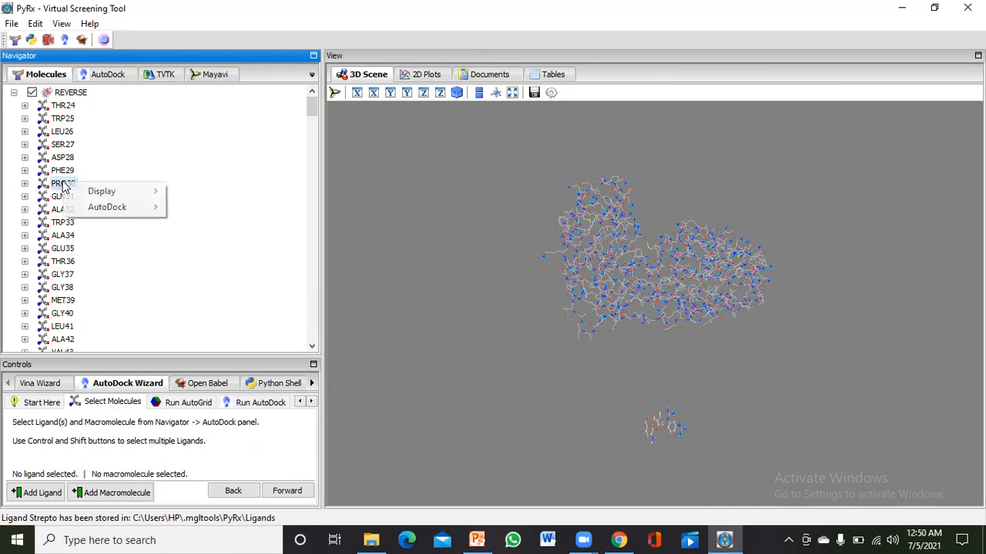
pyautogui.moveTo(77, 191)
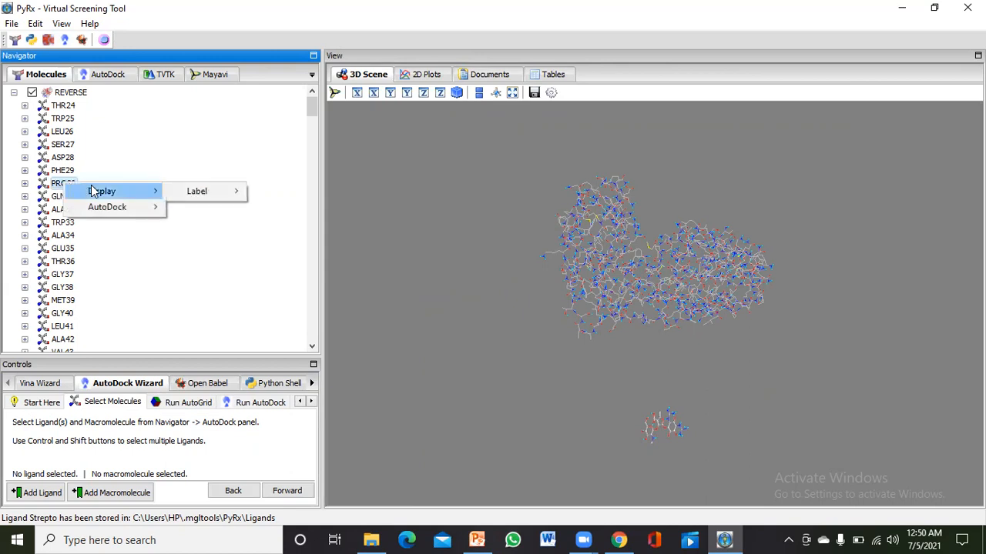
pyautogui.moveTo(198, 194)
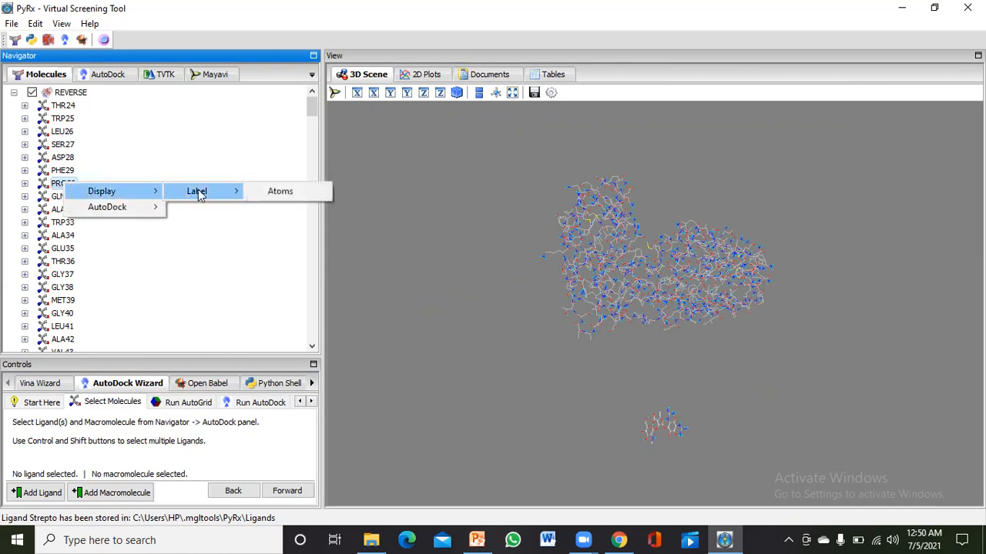
pyautogui.click(264, 192)
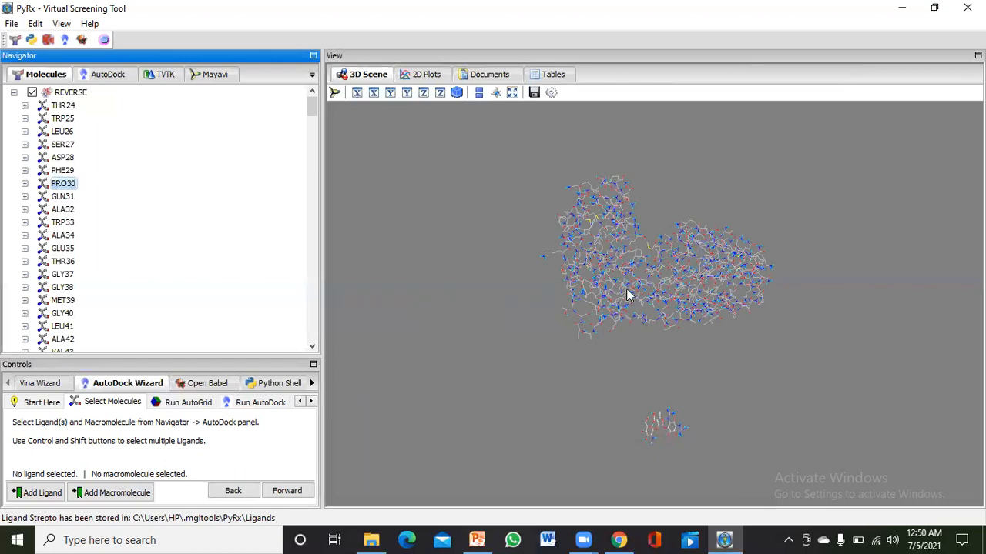
pyautogui.scroll(3, 599, 231)
pyautogui.moveTo(600, 231); pyautogui.dragTo(606, 180)
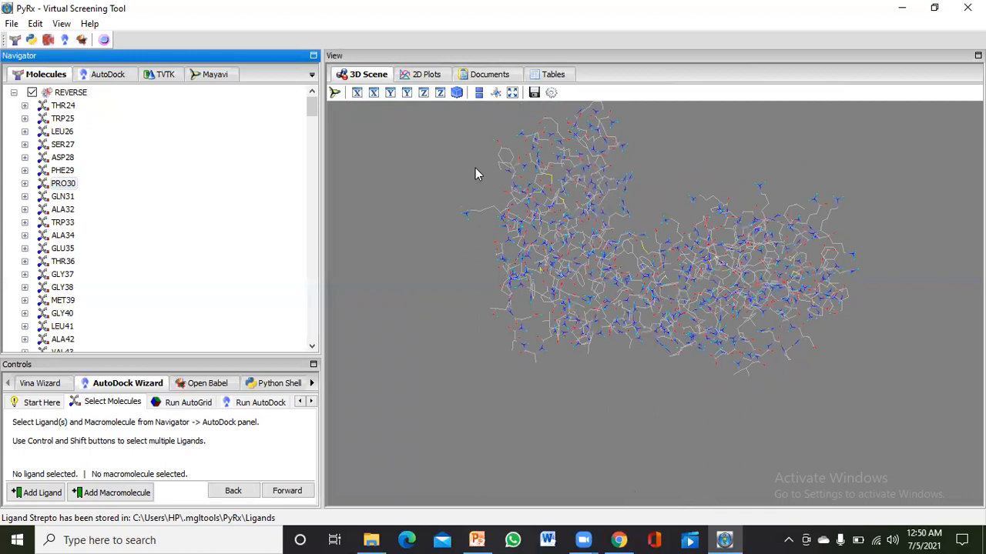
# - Apply atom labels to residue GLN31 of REVERSE and examine the labelled residues in the 3D scene
pyautogui.rightClick(64, 198)
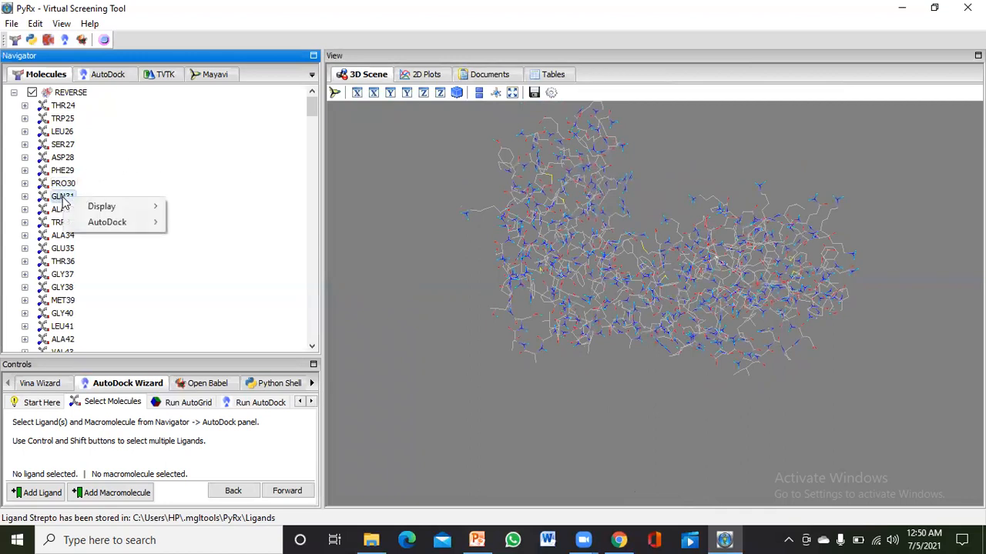
pyautogui.moveTo(146, 206)
pyautogui.moveTo(185, 206)
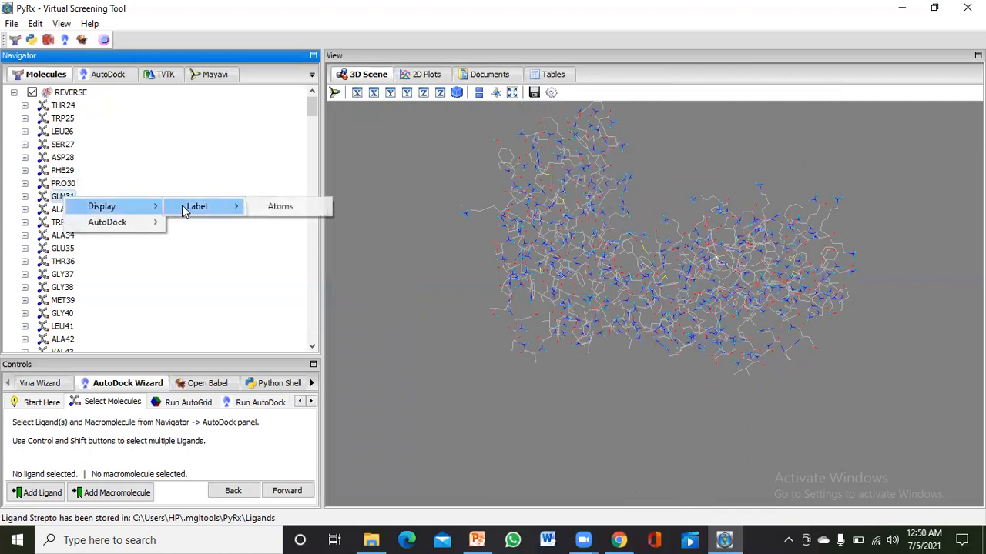
pyautogui.click(264, 207)
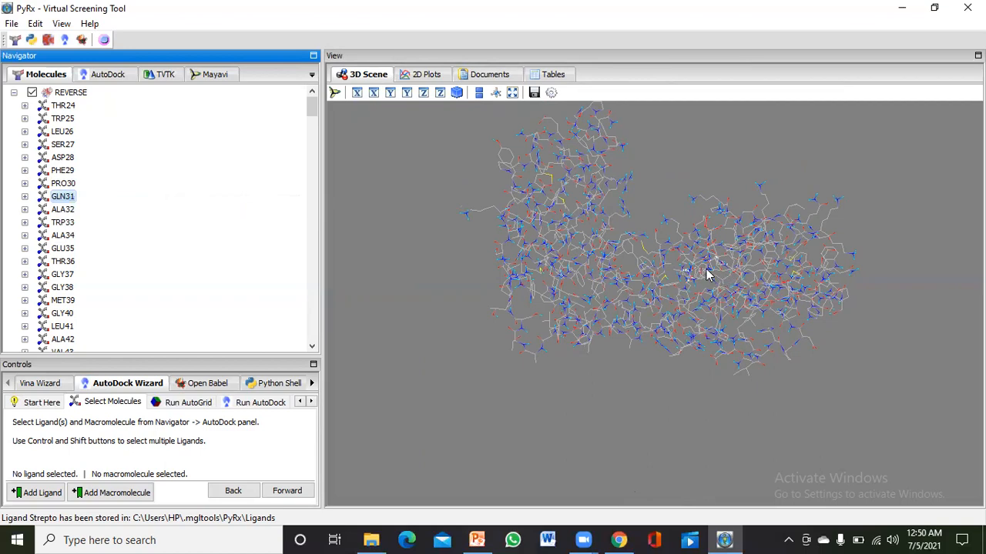
pyautogui.scroll(5, 707, 273)
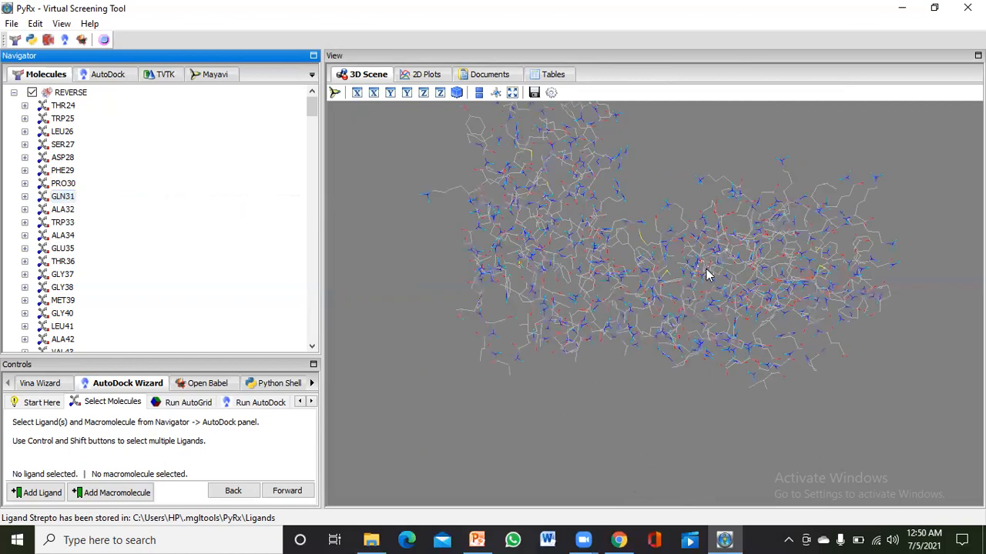
pyautogui.moveTo(781, 267); pyautogui.dragTo(740, 234)
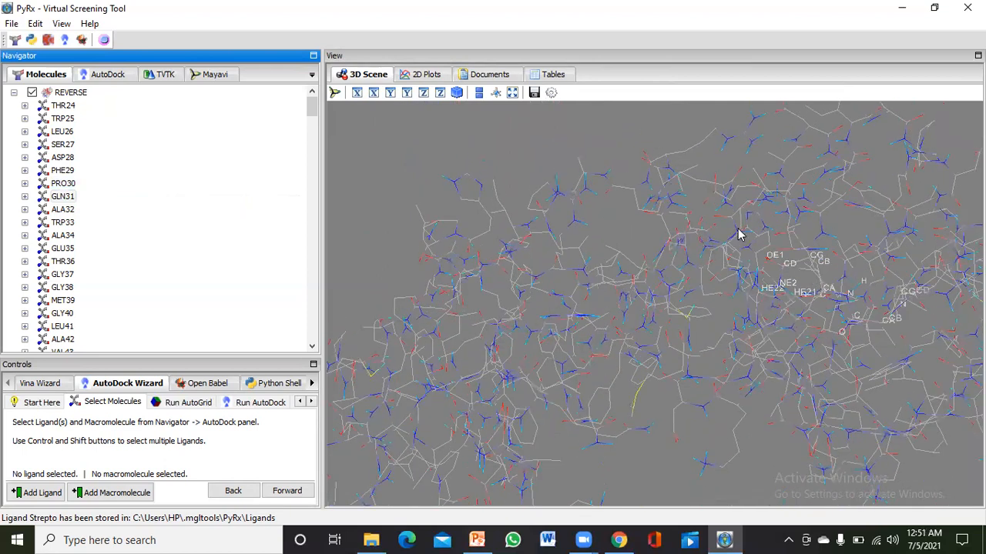
pyautogui.scroll(-3, 825, 310)
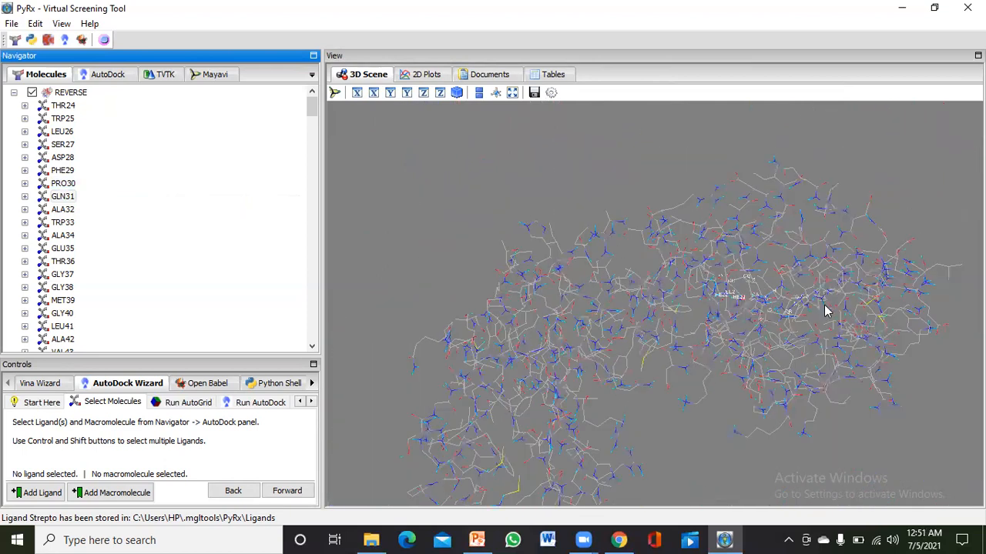
pyautogui.scroll(-2, 825, 310)
pyautogui.scroll(-2, 825, 310)
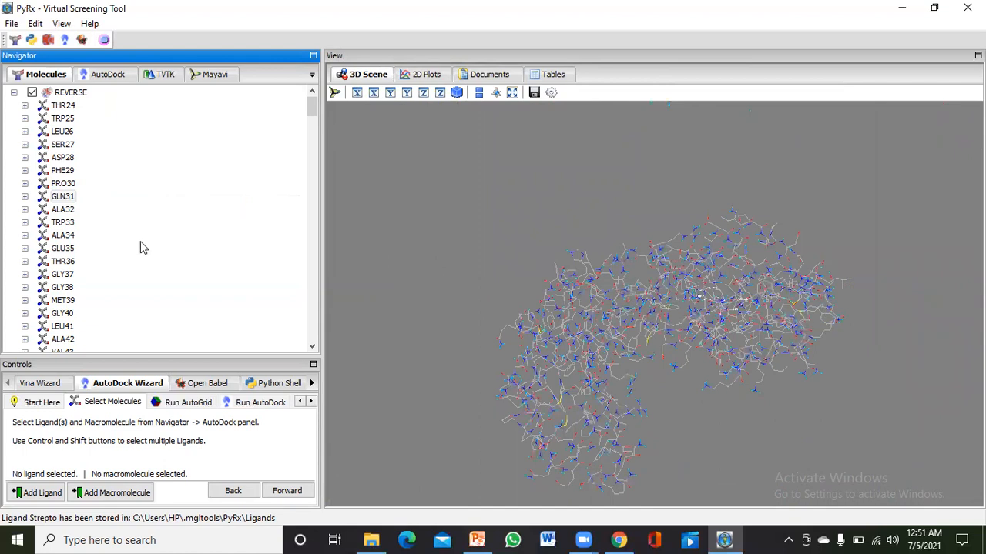
# - Collapse REVERSE and try to advance past molecule selection with Strepto.pdbqt as ligand and REVERSE as macromolecule
pyautogui.click(13, 92)
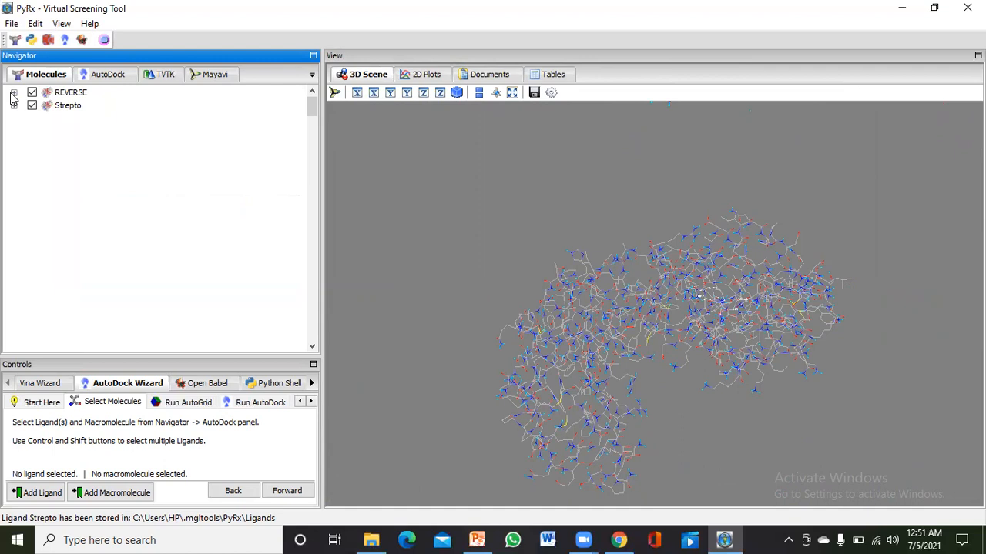
pyautogui.click(112, 75)
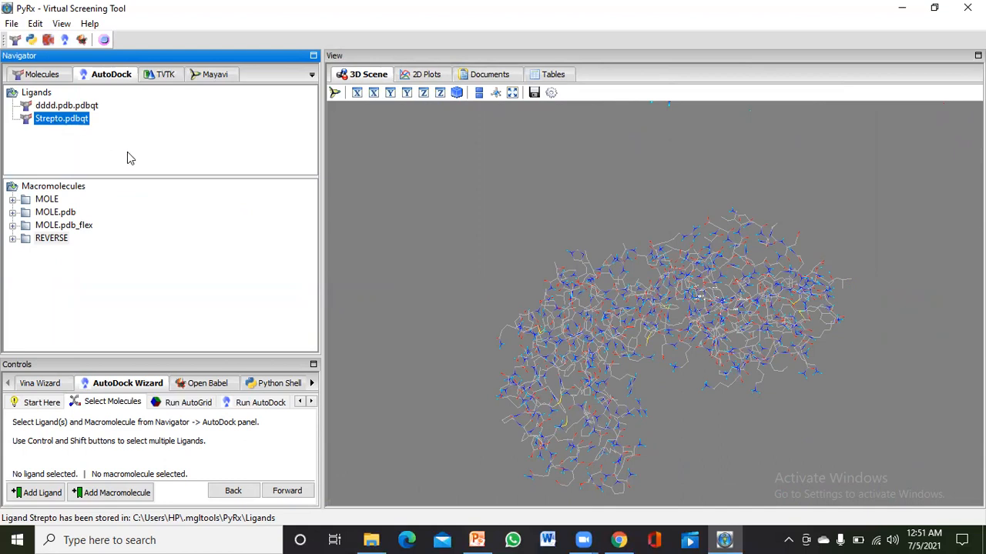
pyautogui.click(293, 493)
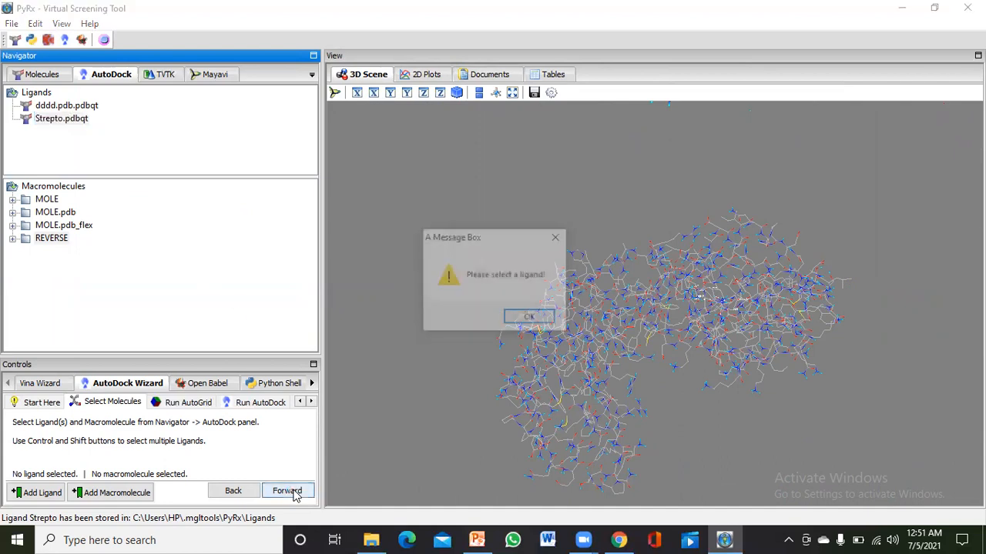
pyautogui.click(531, 318)
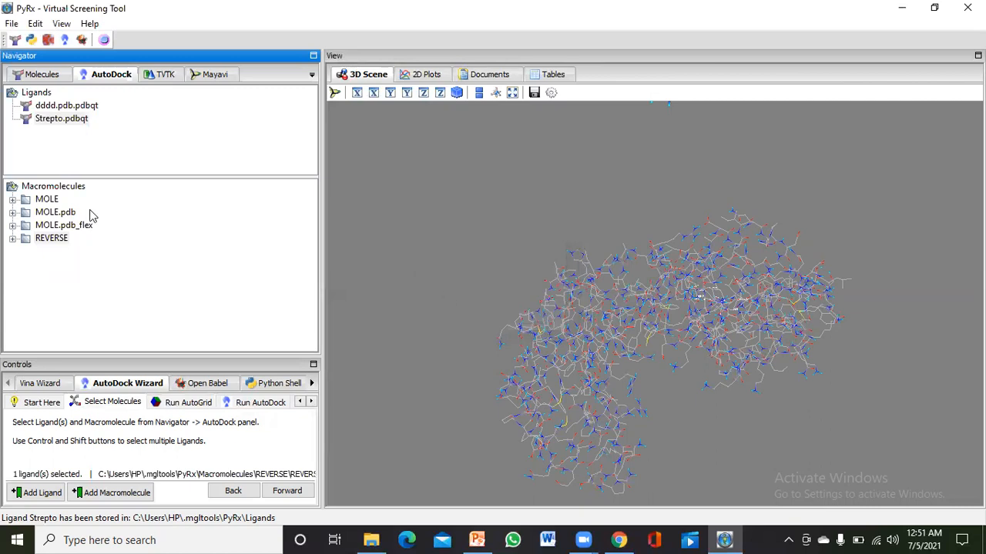
pyautogui.click(70, 122)
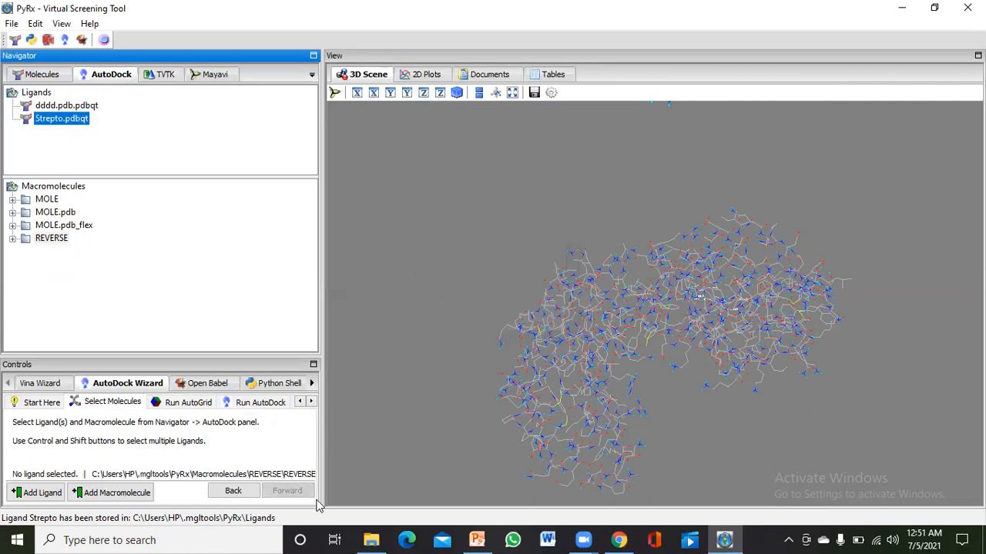
pyautogui.click(43, 239)
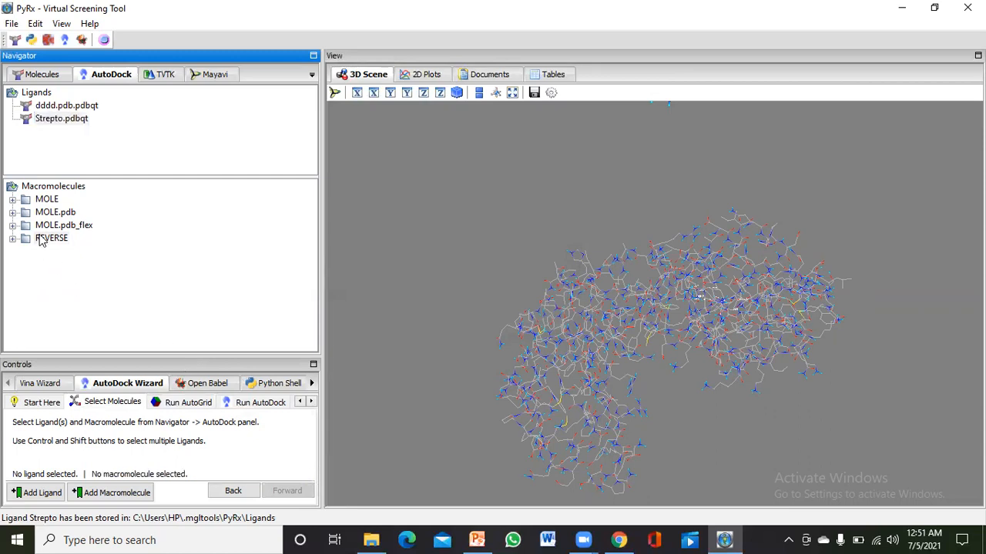
pyautogui.click(66, 122)
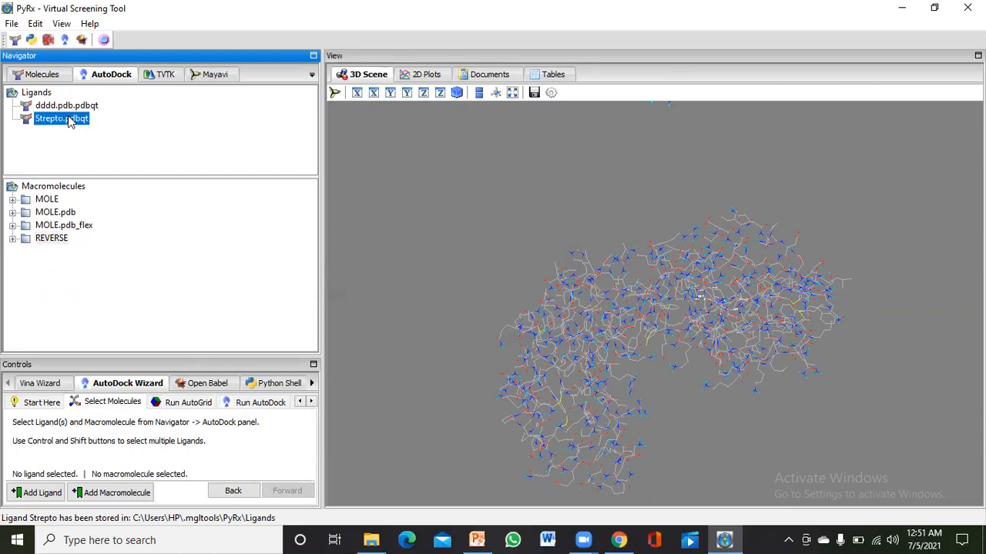
# - Expand the REVERSE macromolecule folder and display Strepto.pdbqt and REVERSE.pdbqt in the 3D scene
pyautogui.click(54, 242)
pyautogui.doubleClick(54, 242)
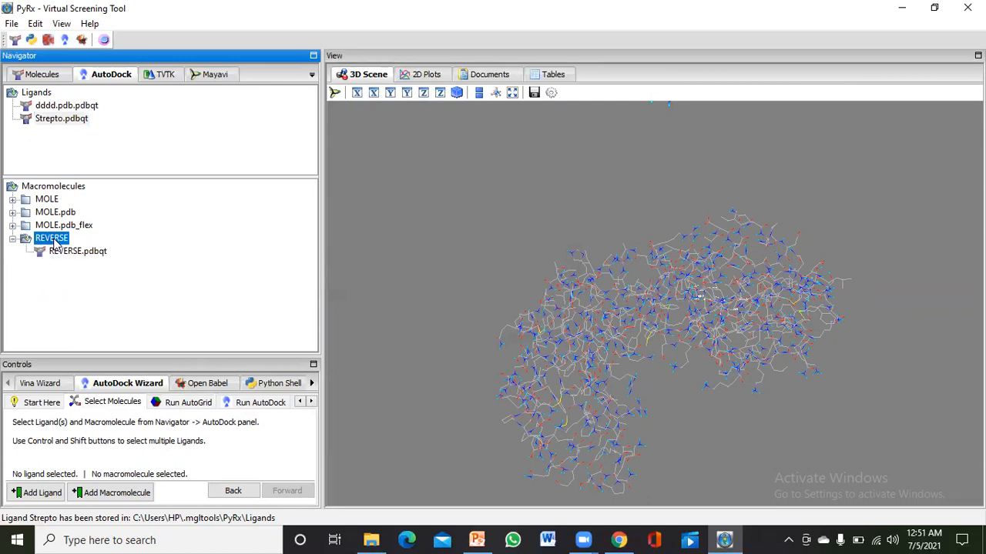
pyautogui.doubleClick(62, 119)
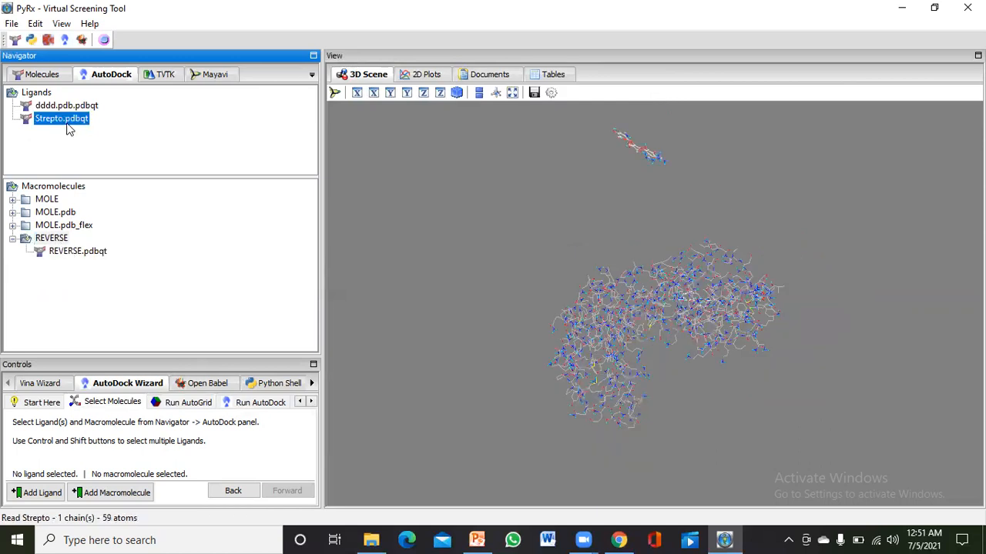
pyautogui.doubleClick(73, 253)
# - Pair the ligand Strepto.pdbqt with the macromolecule MOLE.pdb_flex and advance the AutoDock Wizard to the AutoGrid stage
pyautogui.click(42, 74)
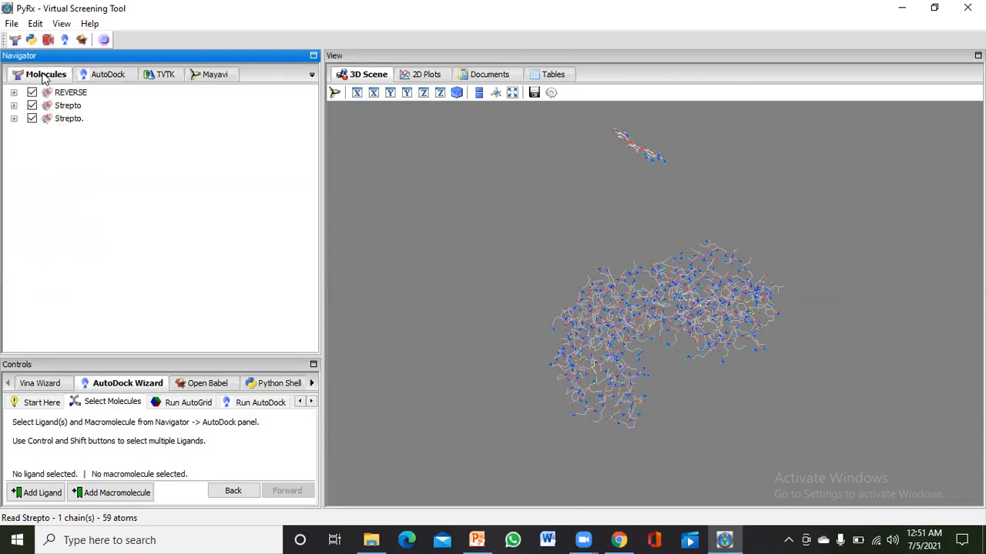
pyautogui.click(104, 74)
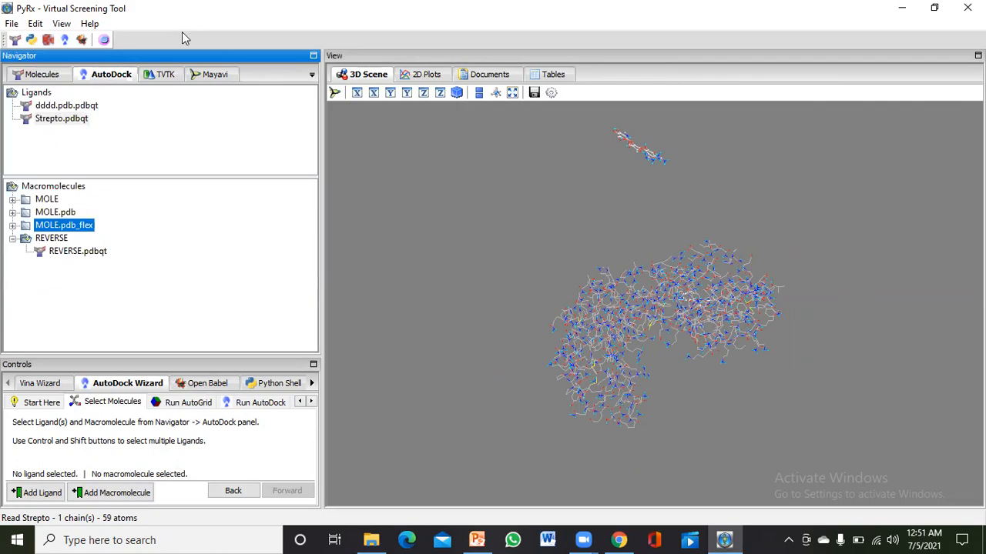
pyautogui.click(62, 118)
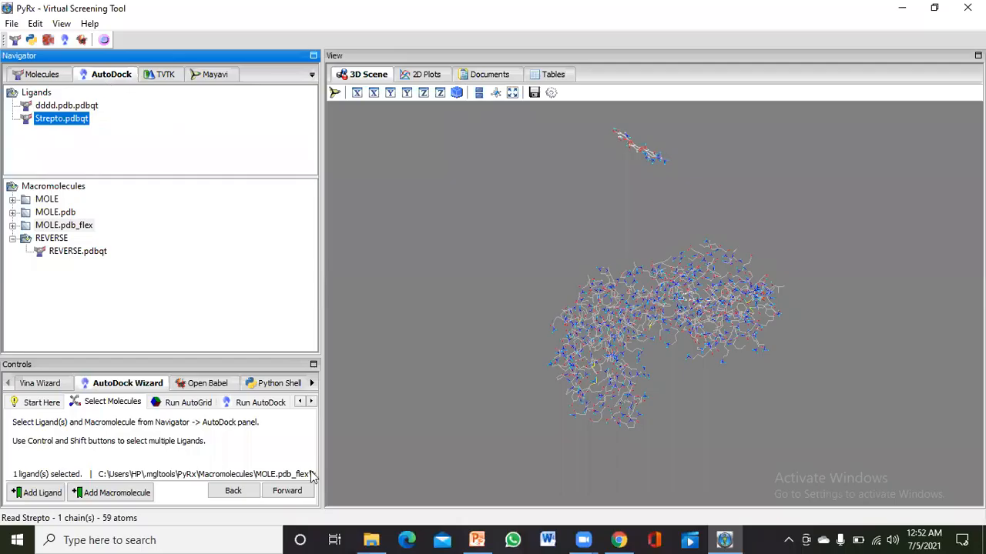
pyautogui.click(297, 491)
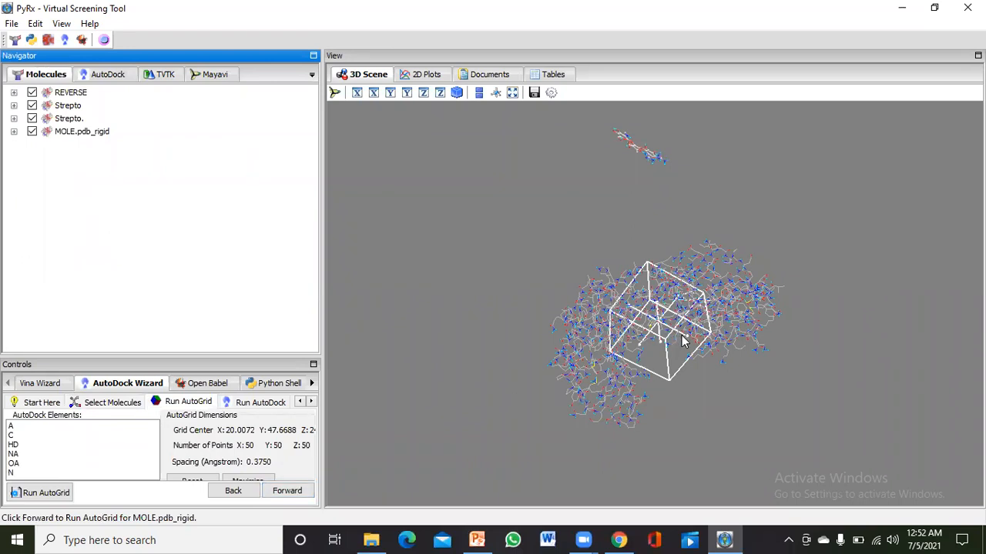
# - Move the AutoGrid box to a grid center of about X 5.48, Y 42.09
pyautogui.click(658, 321)
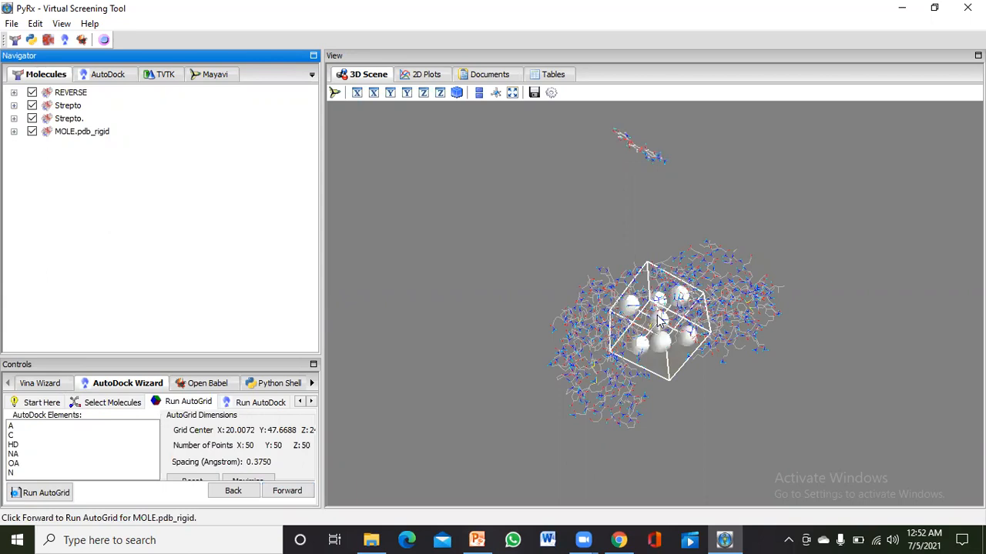
pyautogui.scroll(4, 743, 358)
pyautogui.click(662, 333)
pyautogui.moveTo(662, 332); pyautogui.dragTo(585, 279)
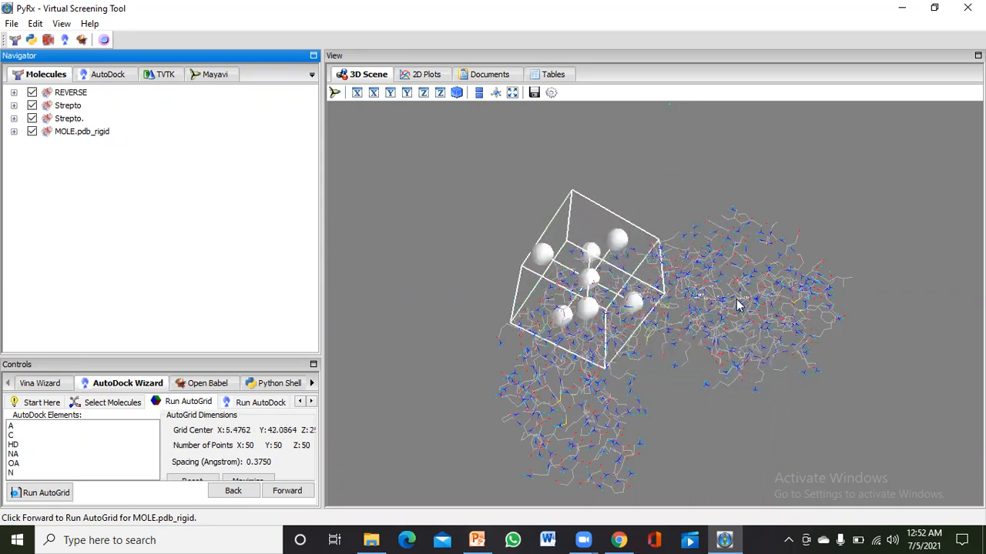
# - Position the grid box over the labelled residues at about X 25.45, Y 44.73, with 49 points along X, and proceed with AutoGrid
pyautogui.scroll(2, 737, 304)
pyautogui.scroll(1, 737, 304)
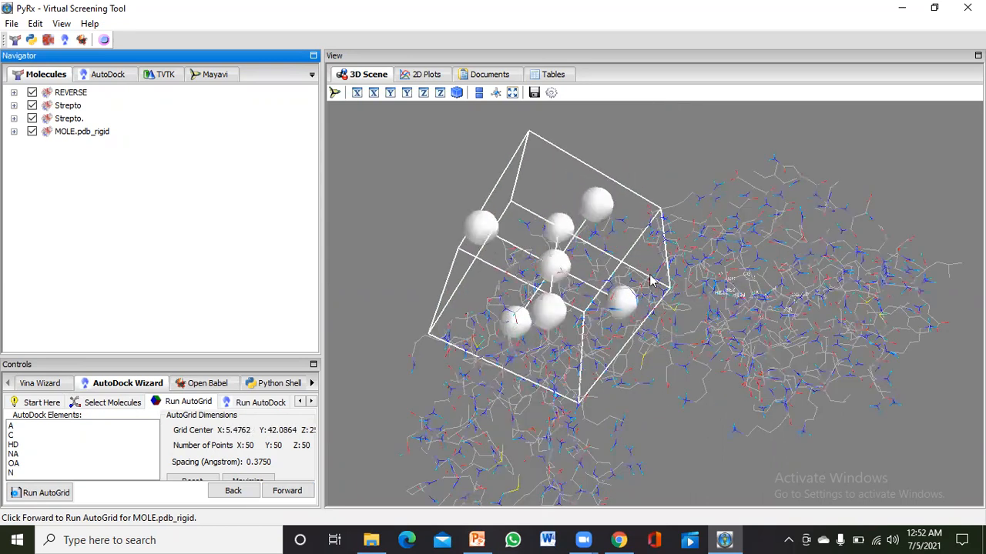
pyautogui.moveTo(557, 273); pyautogui.dragTo(761, 306)
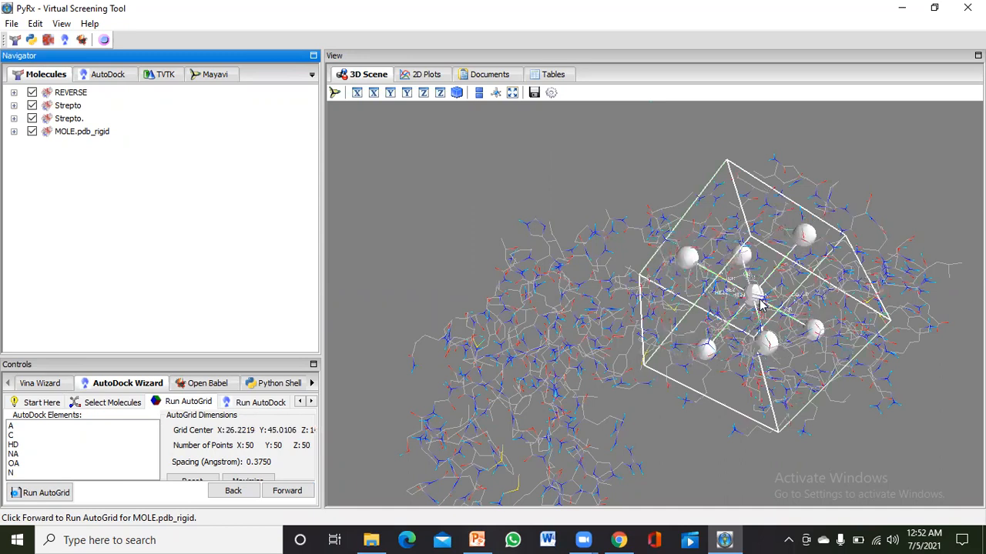
pyautogui.moveTo(689, 259)
pyautogui.mouseDown()
pyautogui.moveTo(663, 245)
pyautogui.moveTo(690, 262)
pyautogui.mouseUp()
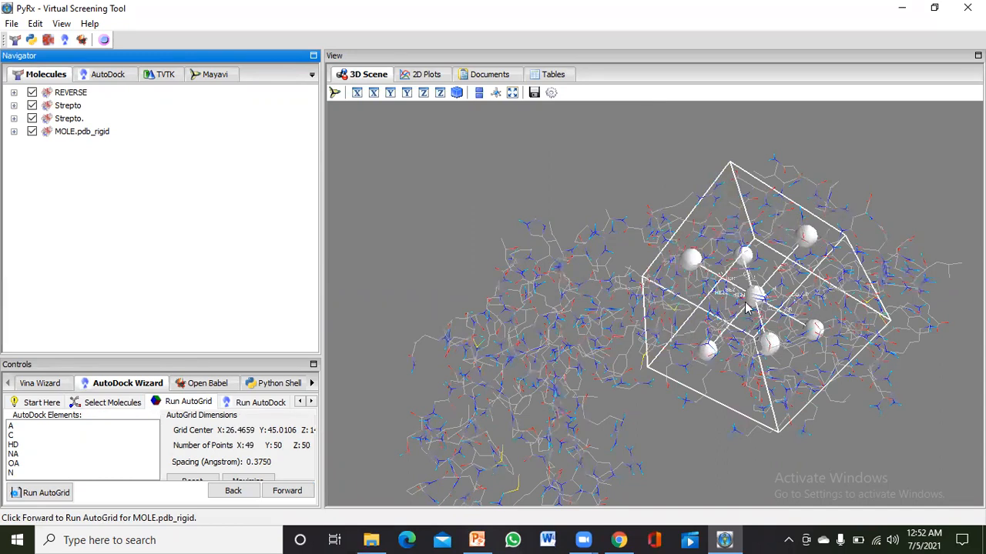
pyautogui.moveTo(754, 299); pyautogui.dragTo(744, 297)
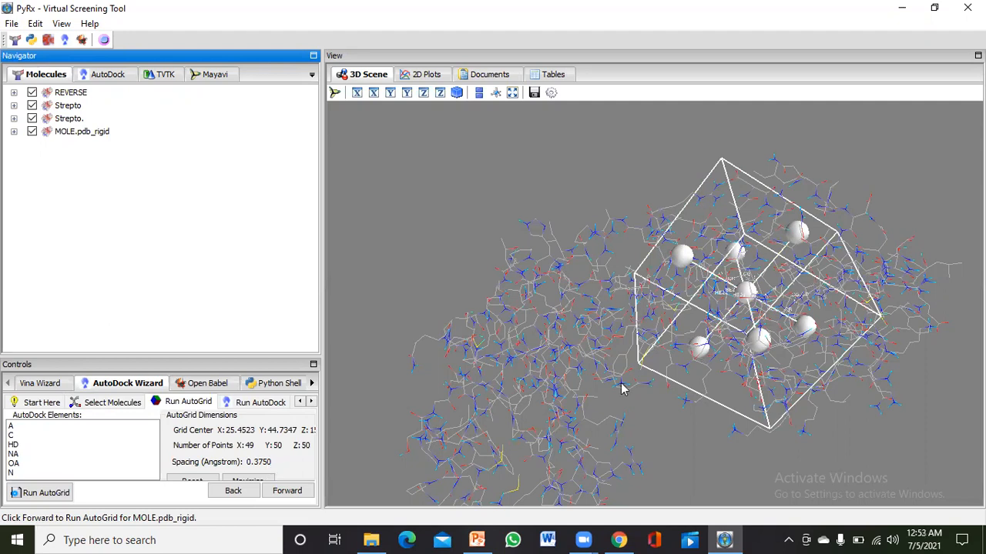
pyautogui.click(293, 491)
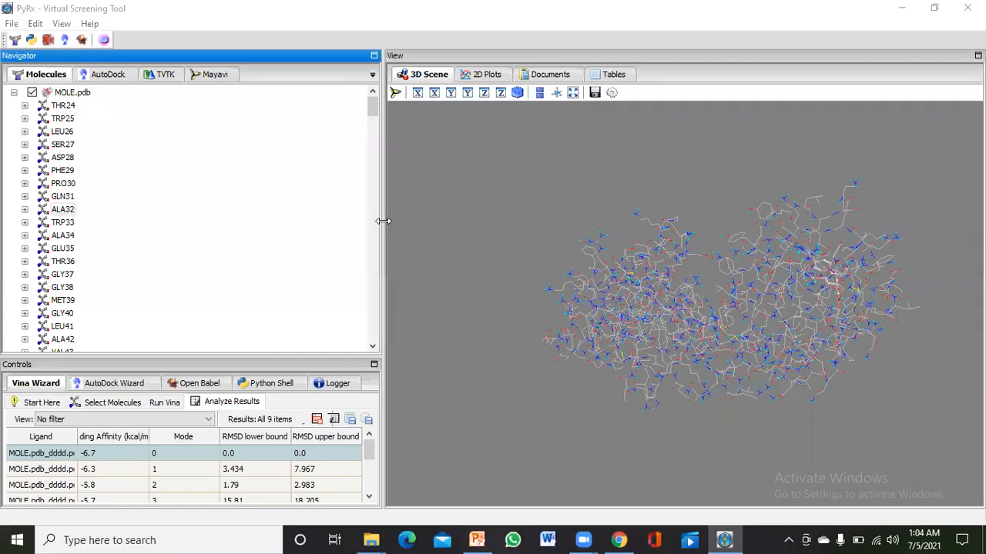
# - Enlarge the Vina Wizard's results table to view the binding affinity and RMSD values of all docking modes
pyautogui.moveTo(383, 221); pyautogui.dragTo(440, 221)
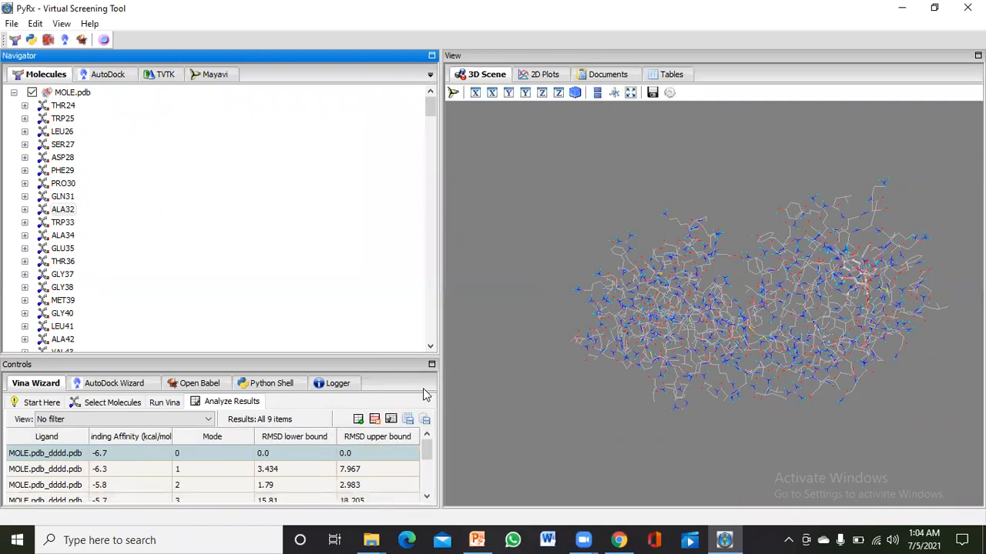
pyautogui.moveTo(427, 449); pyautogui.dragTo(429, 468)
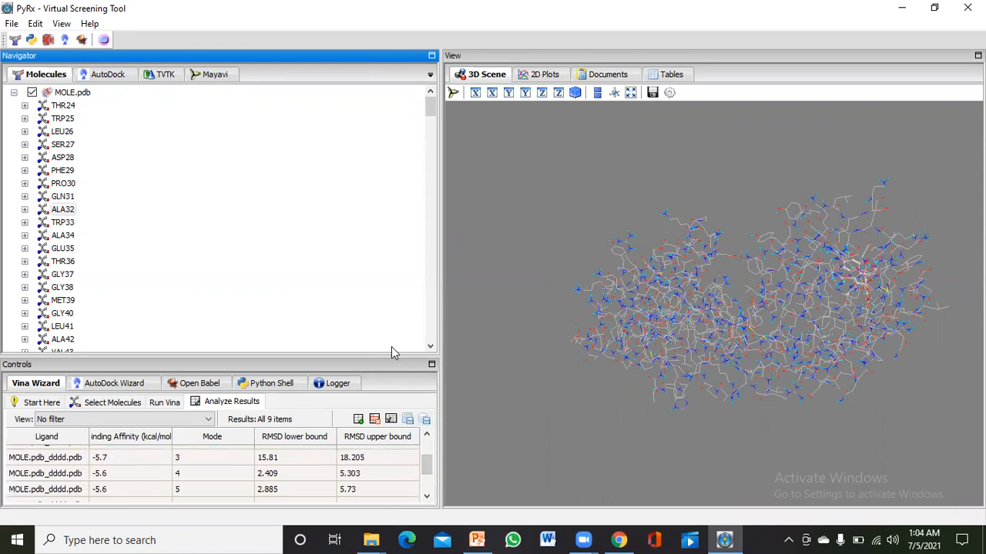
pyautogui.moveTo(392, 353); pyautogui.dragTo(377, 94)
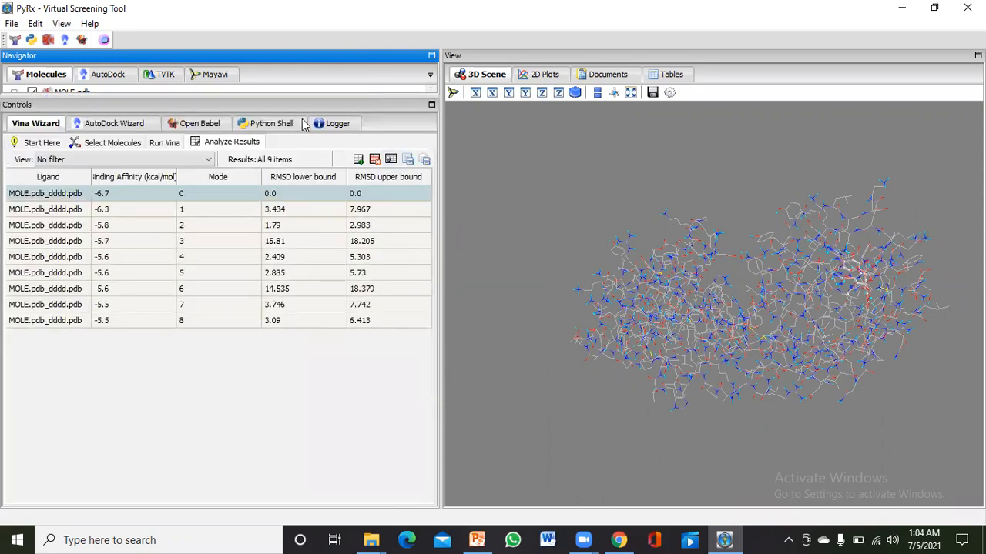
pyautogui.moveTo(322, 93); pyautogui.dragTo(324, 84)
# - Rotate the docked complex to examine the ligand's pose and review the binding affinity of mode 0
pyautogui.moveTo(753, 339); pyautogui.dragTo(837, 224)
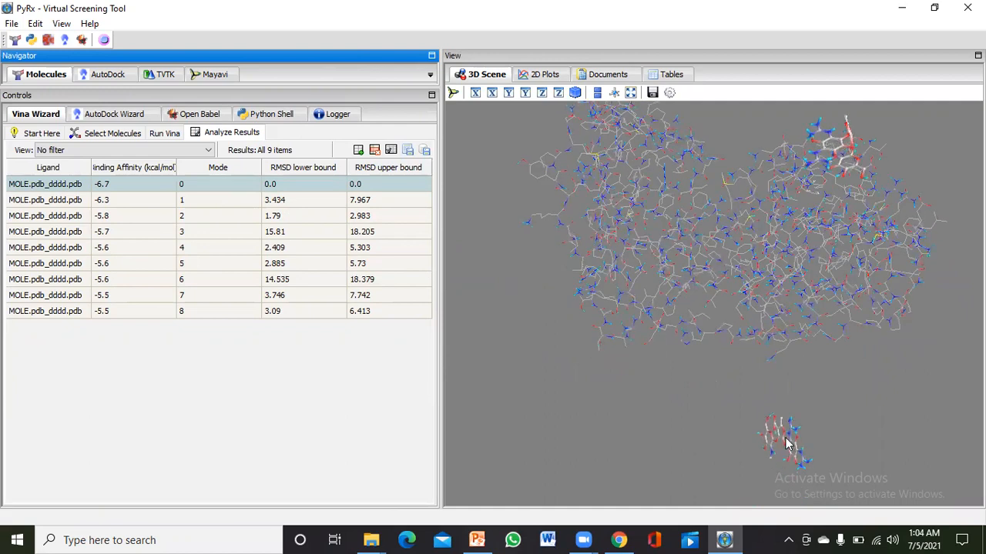
pyautogui.moveTo(828, 362); pyautogui.dragTo(847, 251)
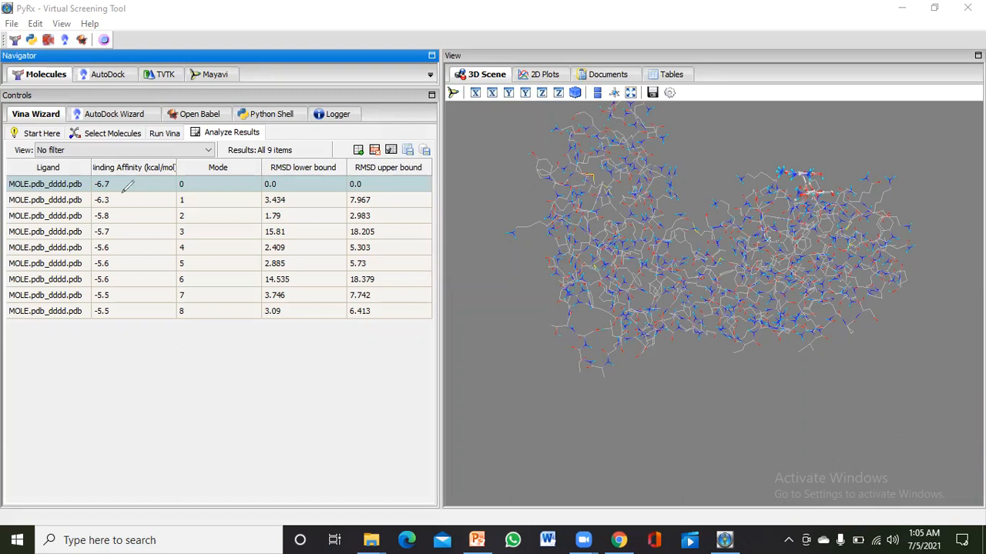
pyautogui.moveTo(111, 184); pyautogui.dragTo(133, 184)
pyautogui.moveTo(17, 13); pyautogui.dragTo(35, 13)
# - Minimize PyRx, switch to Presentation1 in PowerPoint, and start its slide show
pyautogui.click(901, 12)
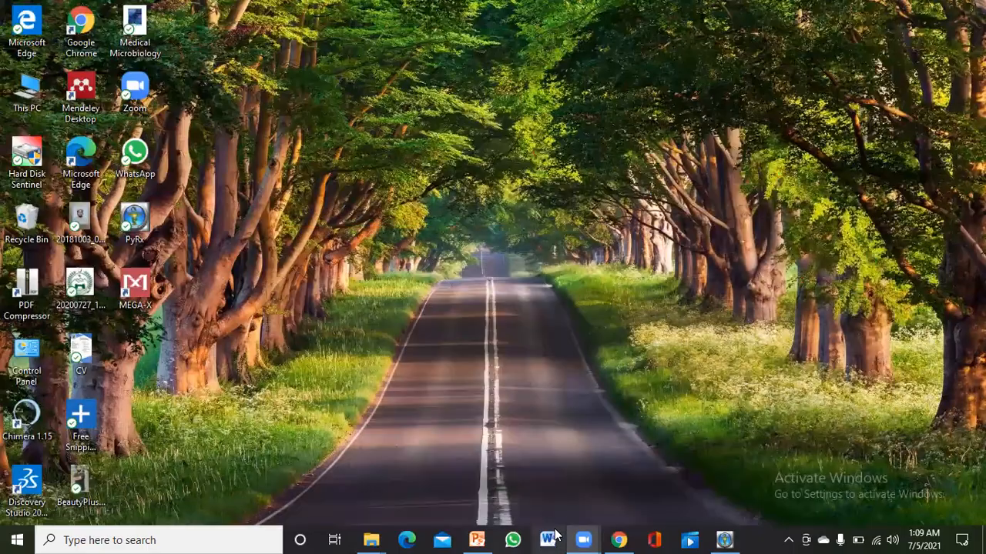
pyautogui.click(477, 540)
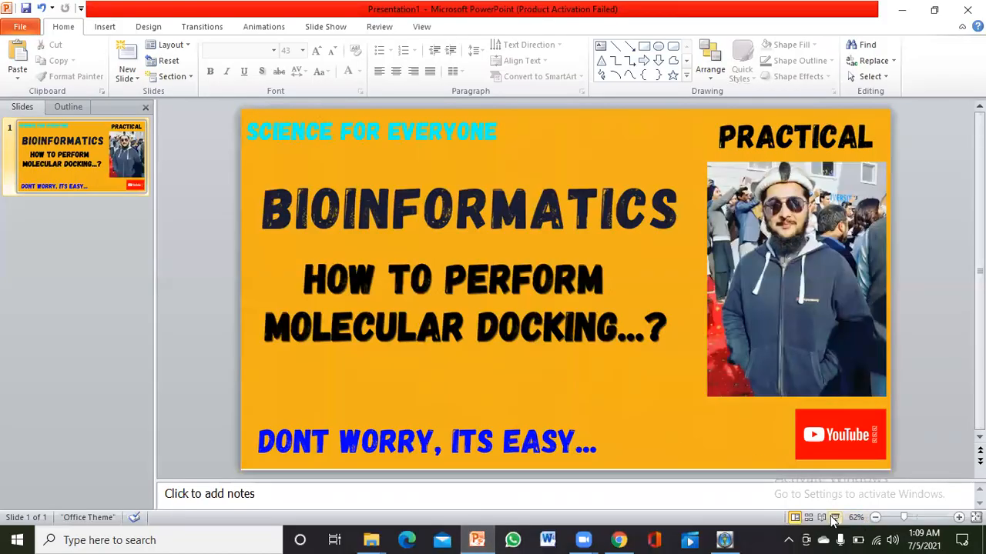
pyautogui.click(835, 517)
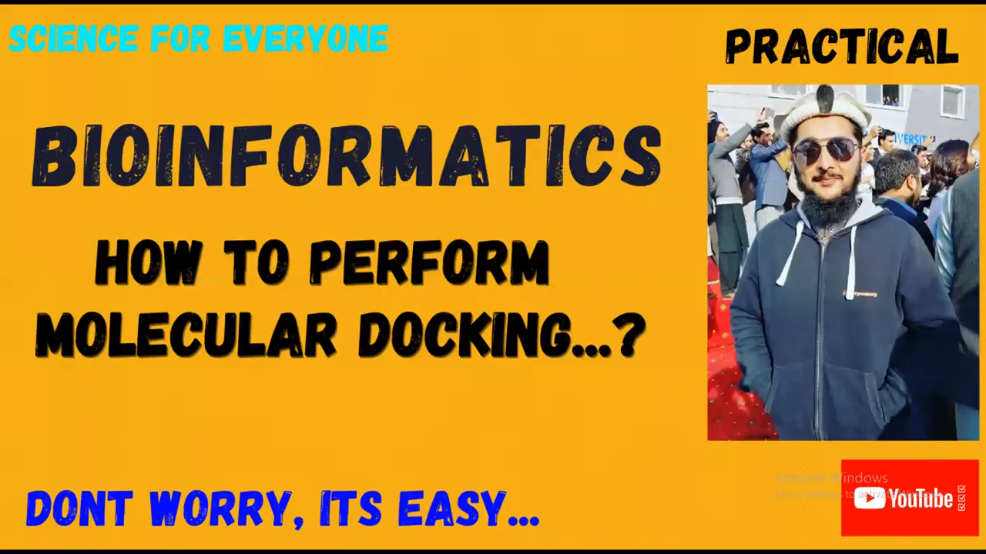